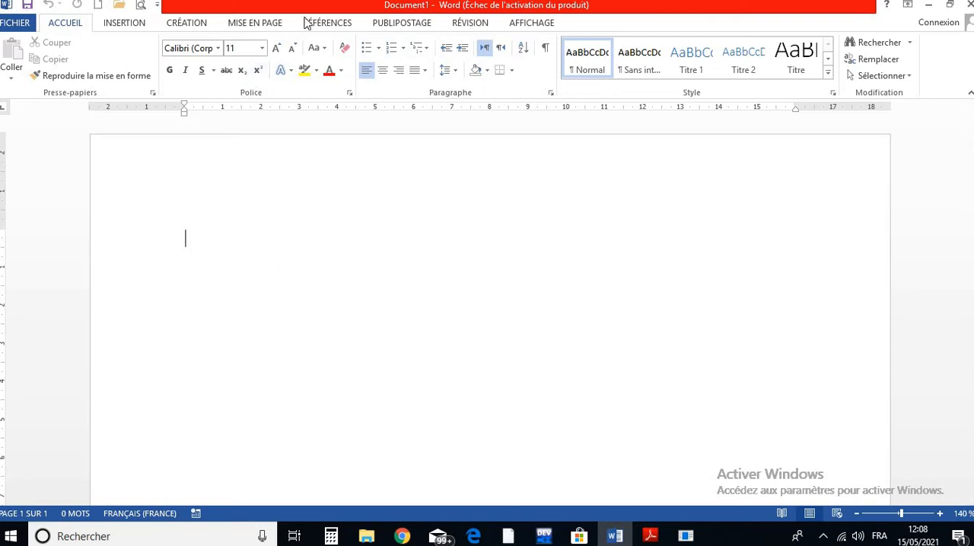
# - Increase the left indent of the empty first paragraph to the 10 cm mark on the ruler
pyautogui.click(462, 49)
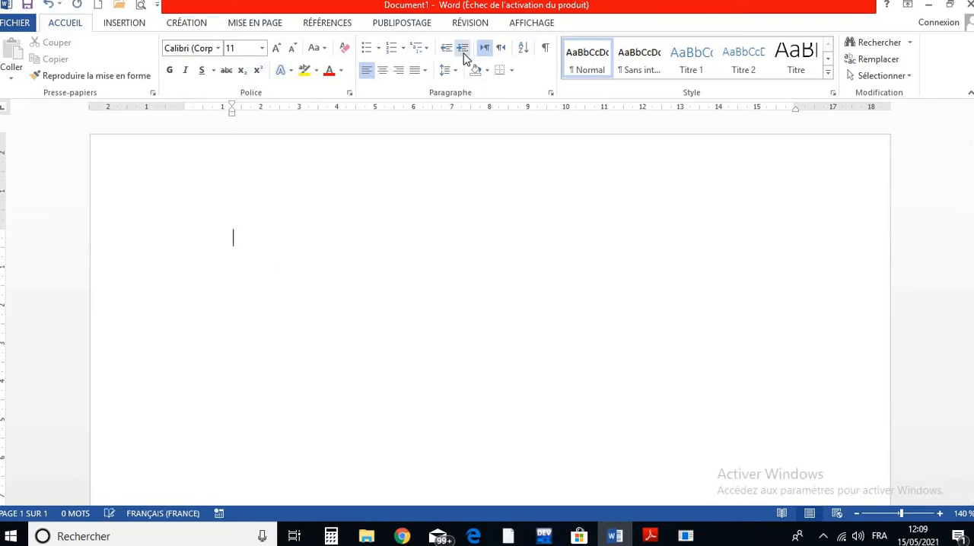
pyautogui.click(463, 49)
pyautogui.click(463, 50)
pyautogui.click(463, 51)
pyautogui.click(463, 50)
pyautogui.click(463, 50)
pyautogui.click(463, 50)
pyautogui.click(463, 50)
# - Enter three indented placeholder lines reading "? ?", "?" and "? ?"
pyautogui.write('?')
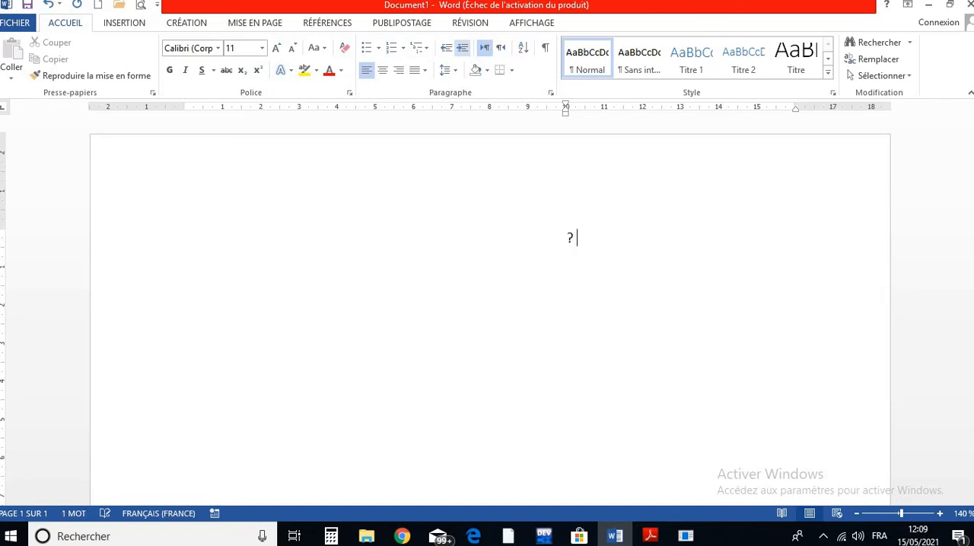
pyautogui.write(' ?')
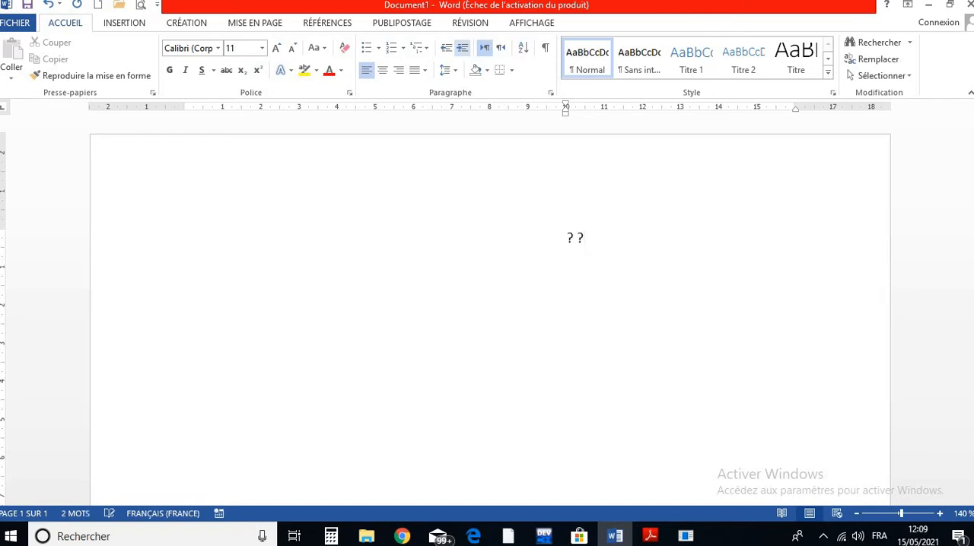
pyautogui.press('Return')
pyautogui.write('?')
pyautogui.press('Return')
pyautogui.write('? ?')
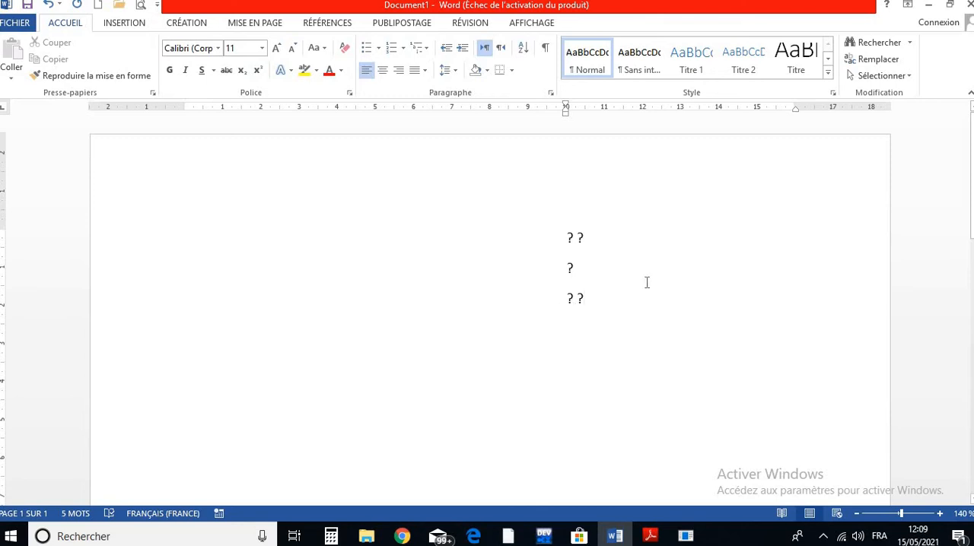
# - Start a new paragraph below the placeholder lines and decrease its indent back to the left margin
pyautogui.press('Return')
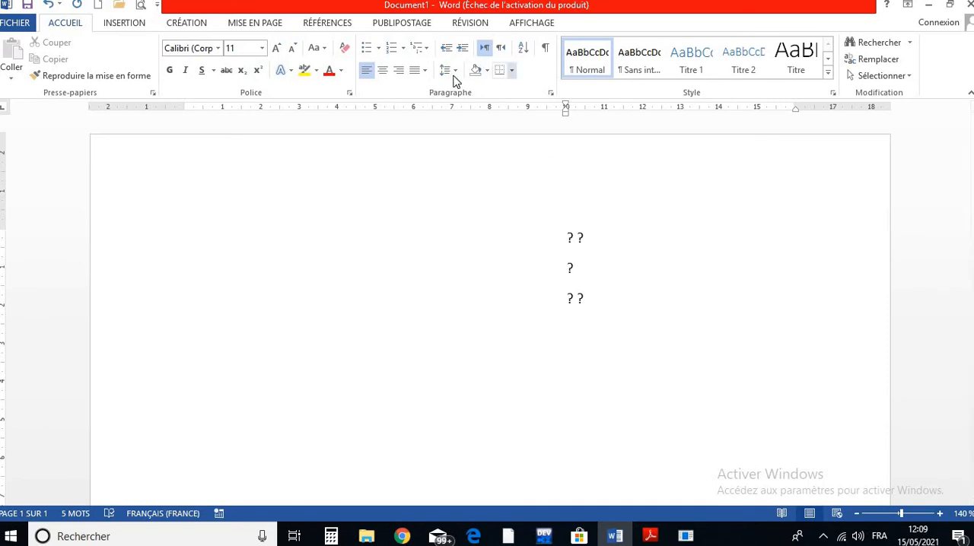
pyautogui.click(448, 51)
pyautogui.click(448, 52)
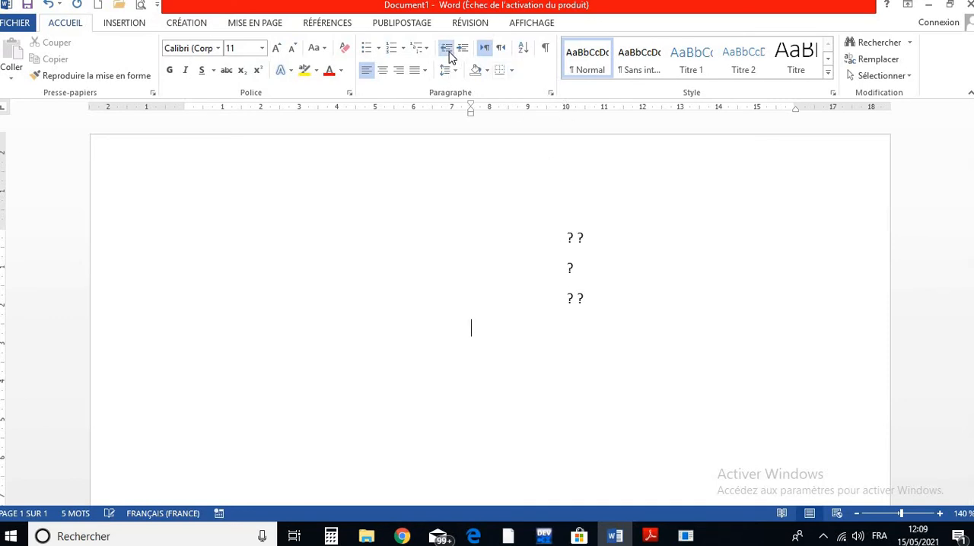
pyautogui.click(448, 52)
pyautogui.click(448, 52)
pyautogui.click(448, 52)
pyautogui.click(448, 52)
pyautogui.click(448, 51)
pyautogui.click(448, 51)
# - Write the reference line "Nos références : AL/987" and end the paragraph
pyautogui.write('Nos')
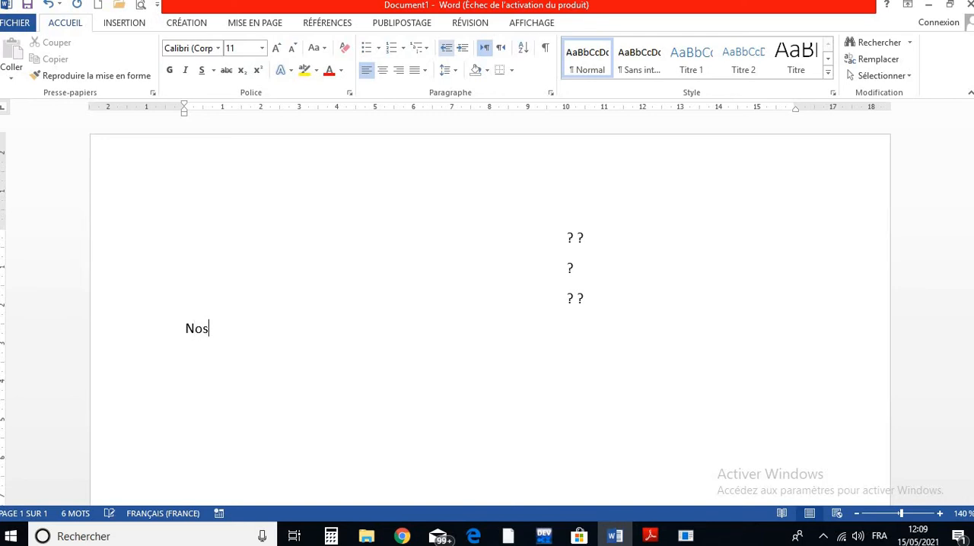
pyautogui.write(' références ')
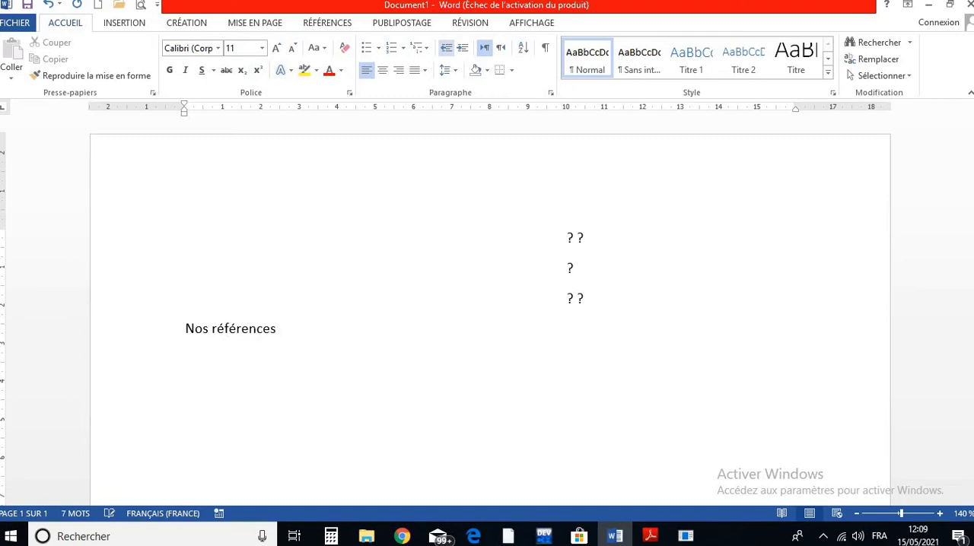
pyautogui.write(': AL/987')
pyautogui.press('Return')
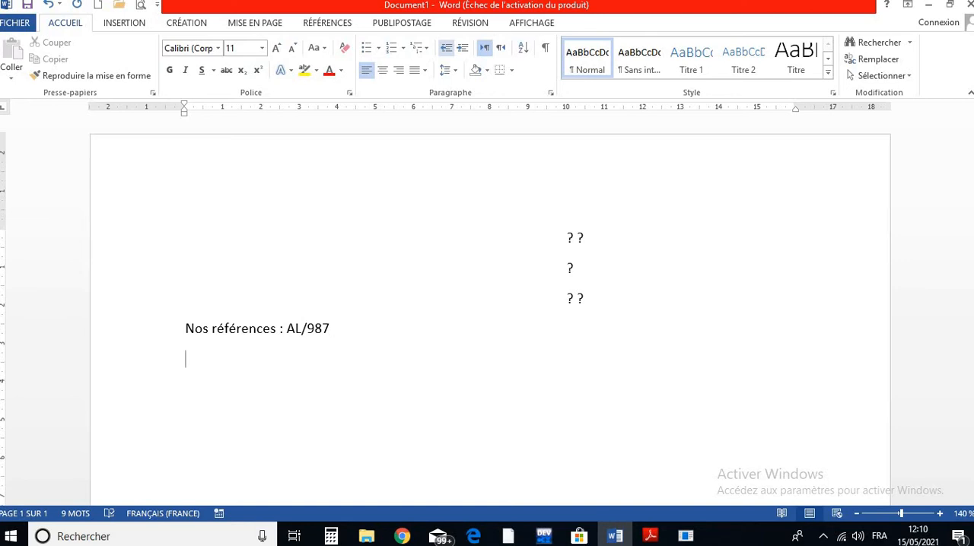
# - Write the subject line "Objet : V/règlement", followed by a separate placeholder line "?"
pyautogui.write('O')
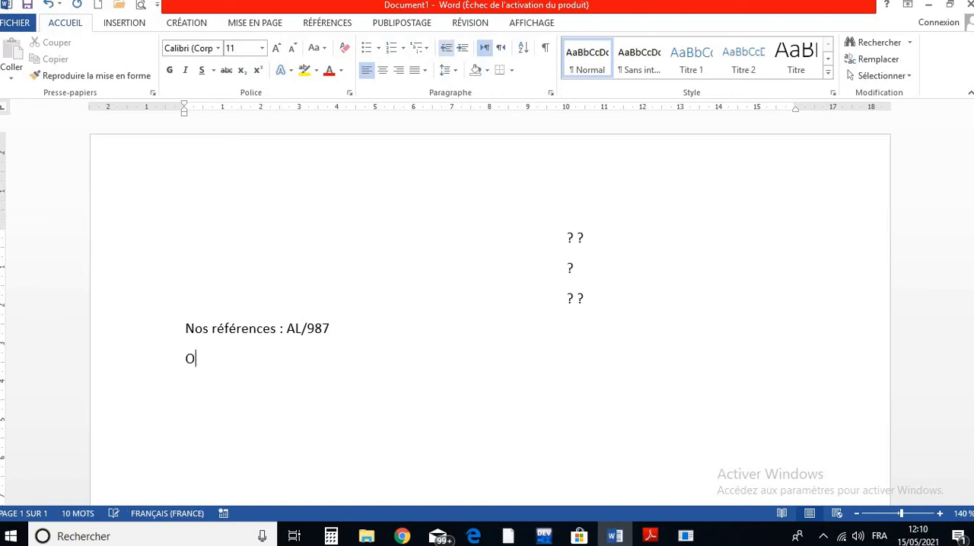
pyautogui.write('bjet : V/règlement')
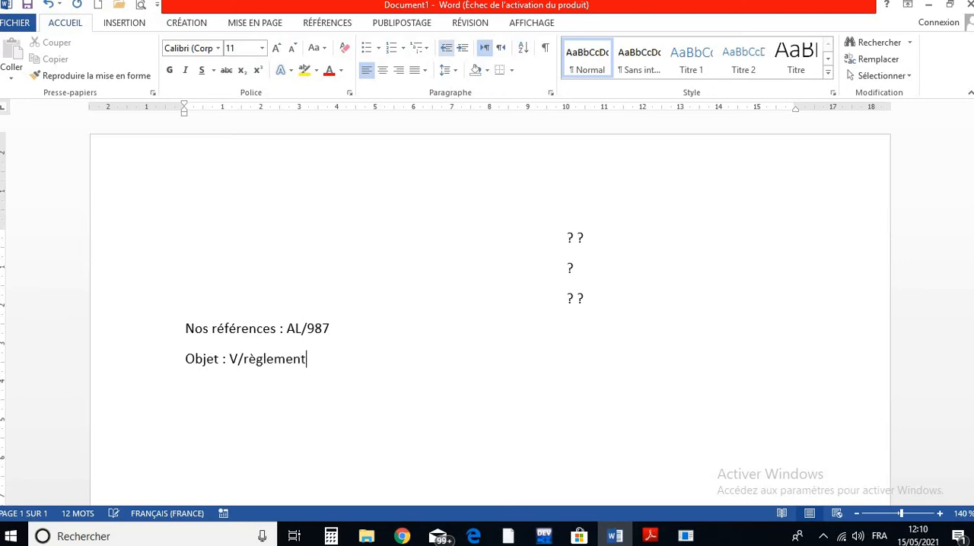
pyautogui.press('Return')
pyautogui.write('?')
pyautogui.press('Return')
# - Write the paragraph "Nous vous rappelons que vous restez nous devoir la somme de ?." below the placeholder line
pyautogui.write('Nous vous ra')
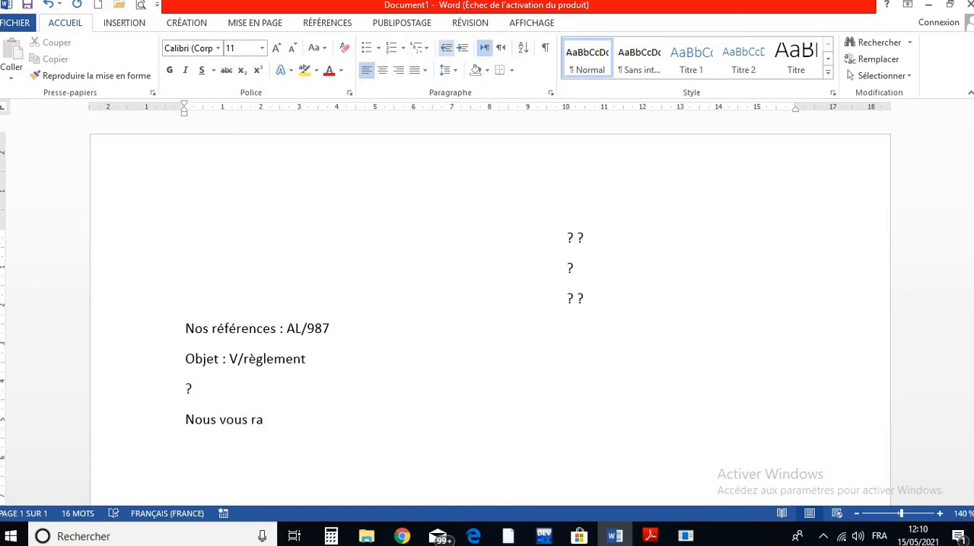
pyautogui.write('ppelons que ')
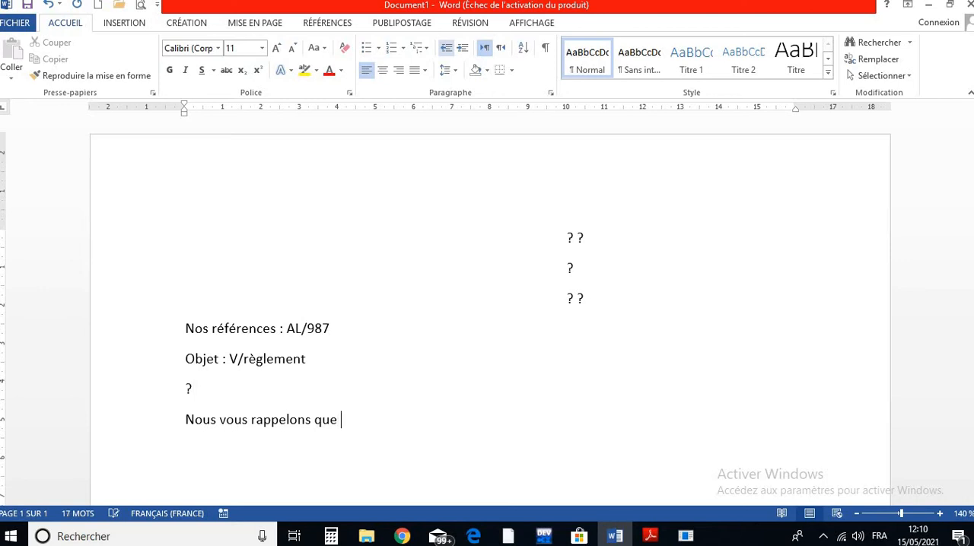
pyautogui.write('vous restez nous')
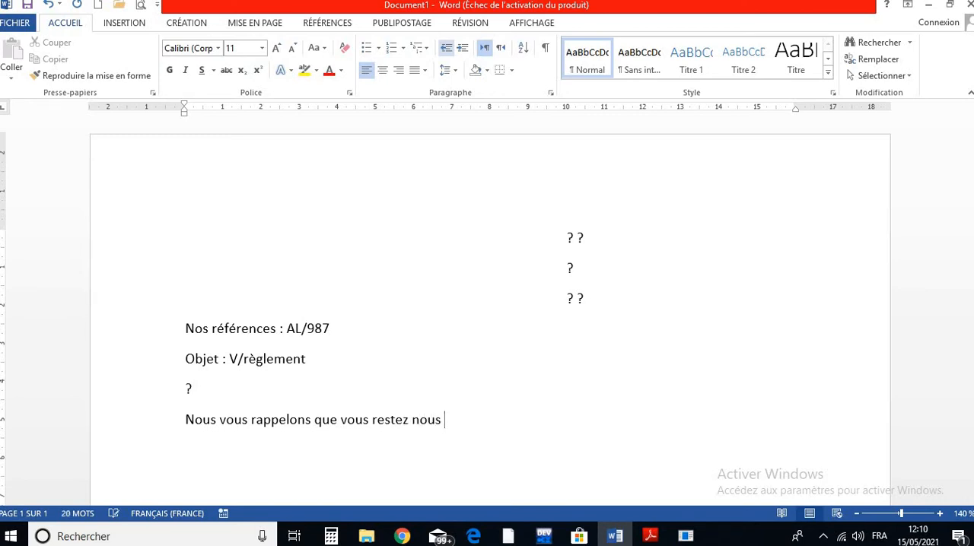
pyautogui.write(' devoir la somme')
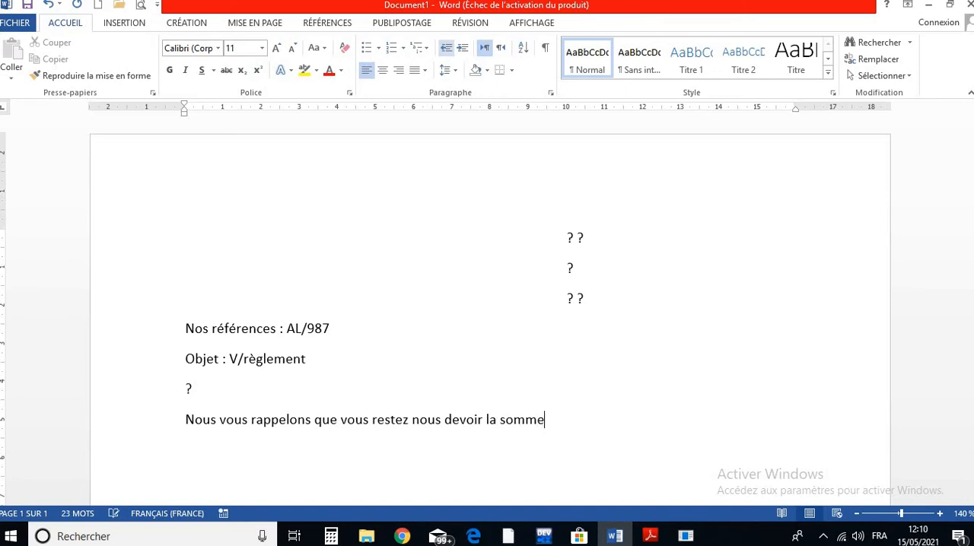
pyautogui.write(' de ?.')
pyautogui.press('Return')
# - Begin the second body paragraph with "Nous vous serions obligés de bien vouloir nous faire parvenvir ce montant"
pyautogui.write('Nous ')
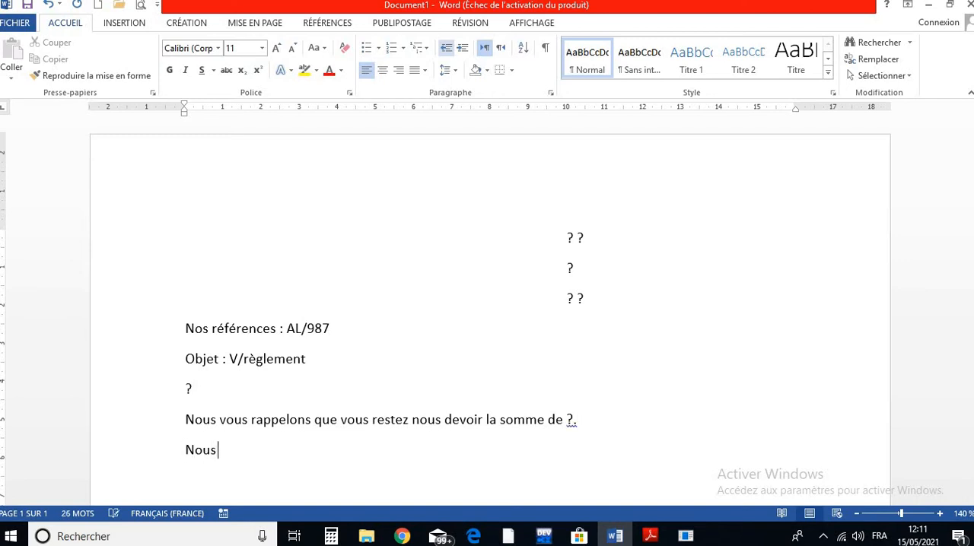
pyautogui.write('vous serions o')
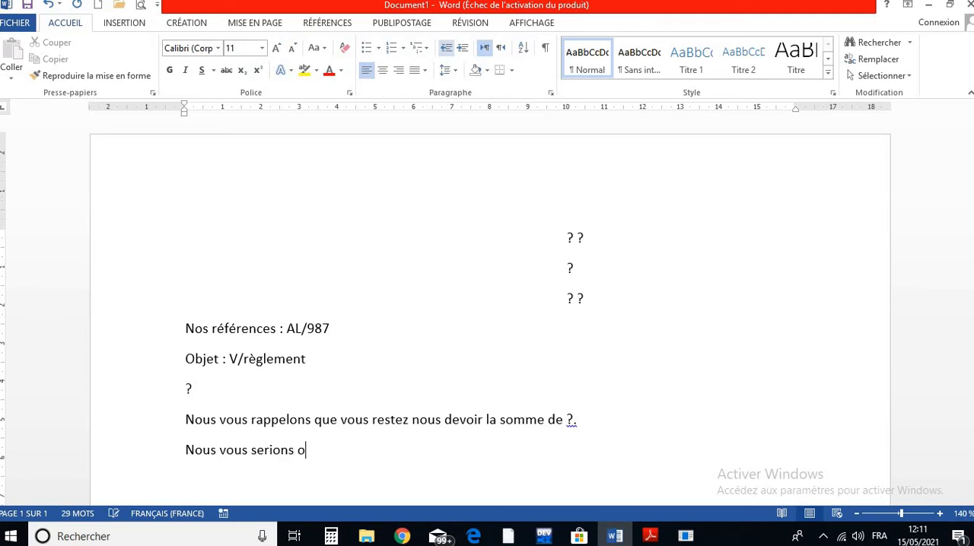
pyautogui.write('bligés')
pyautogui.write('de bien')
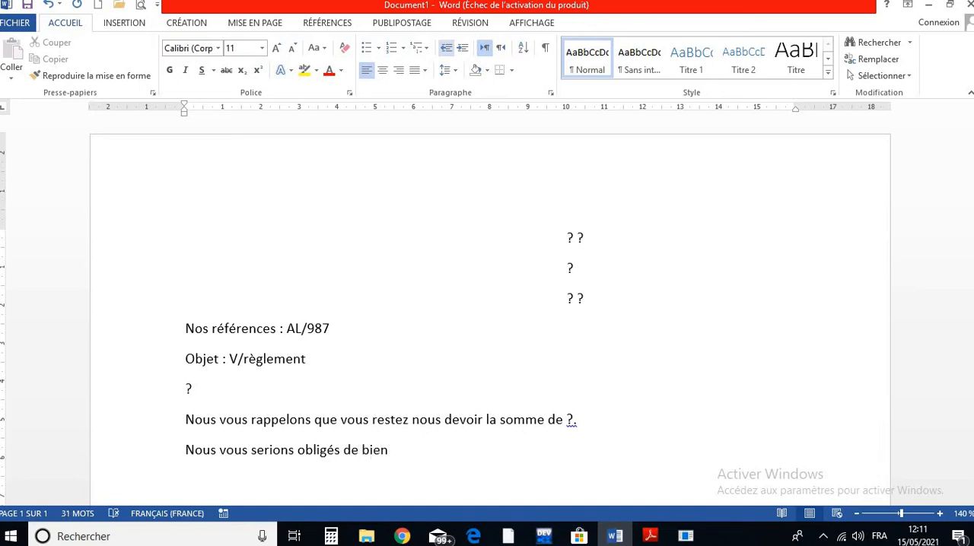
pyautogui.write(' vouloir nous fai')
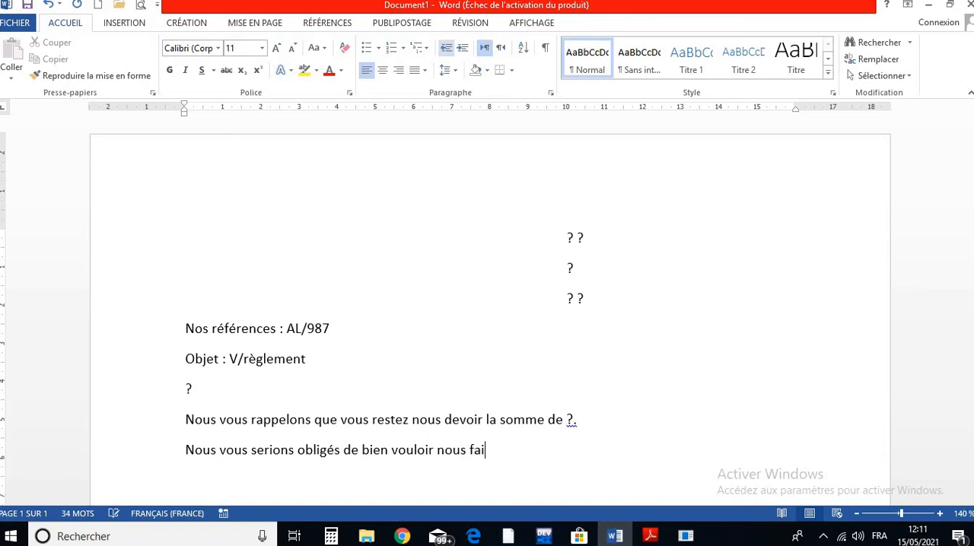
pyautogui.write('re parvenvir ')
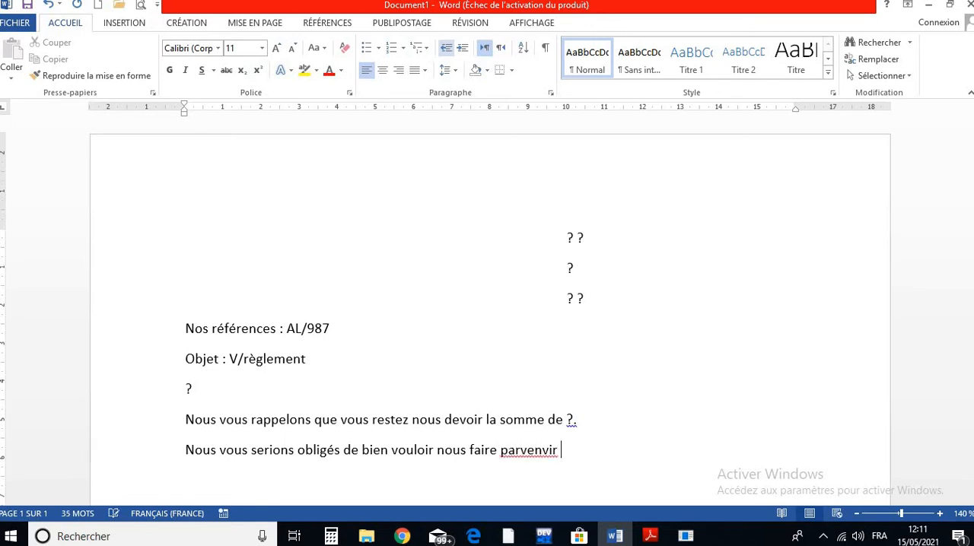
pyautogui.write('ce montant')
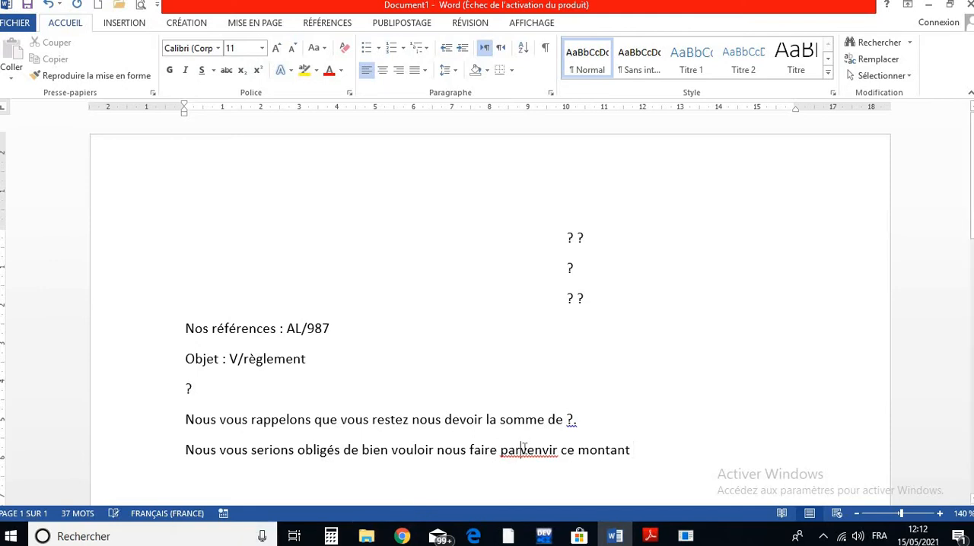
# - Correct the misspelled word "parvenvir" to "parvenir" with the spelling checker, and close the checker
pyautogui.rightClick(523, 450)
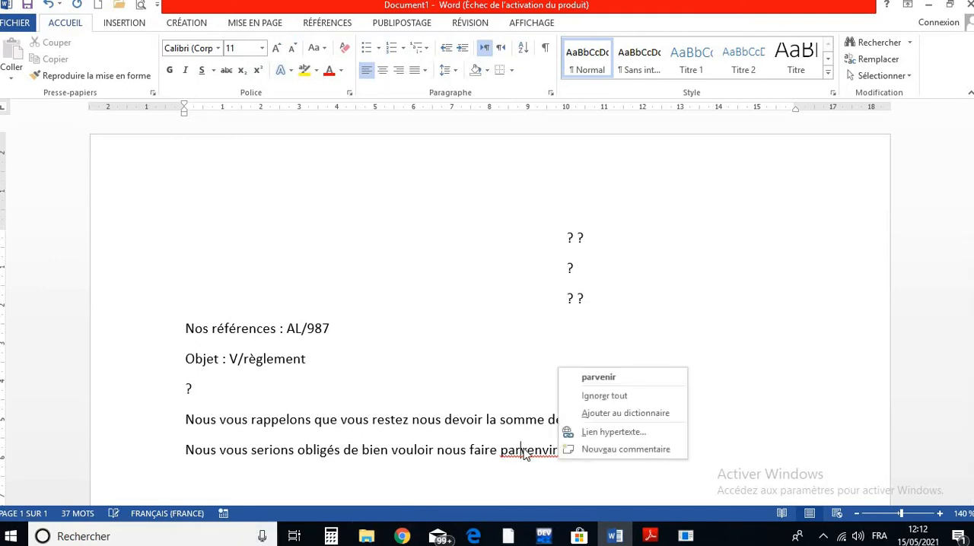
pyautogui.press('Escape')
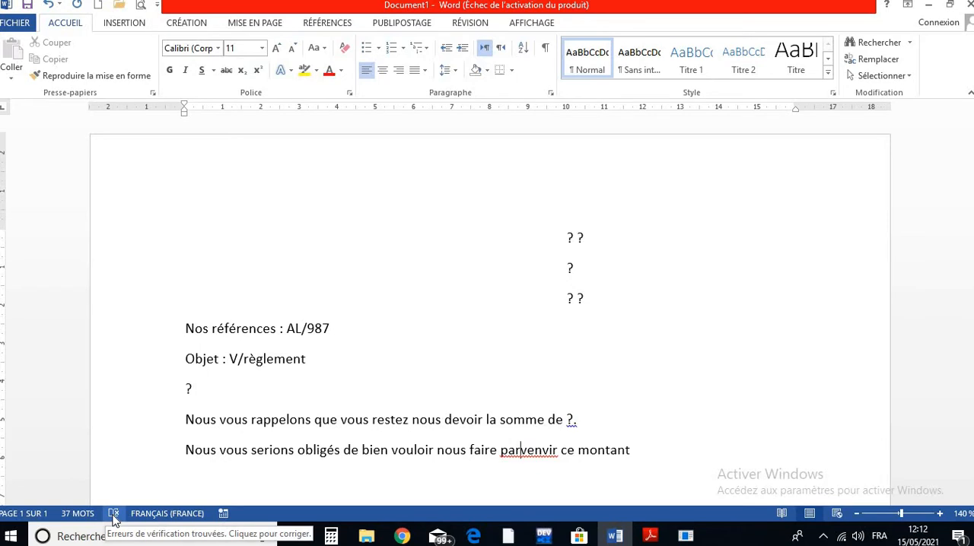
pyautogui.click(113, 514)
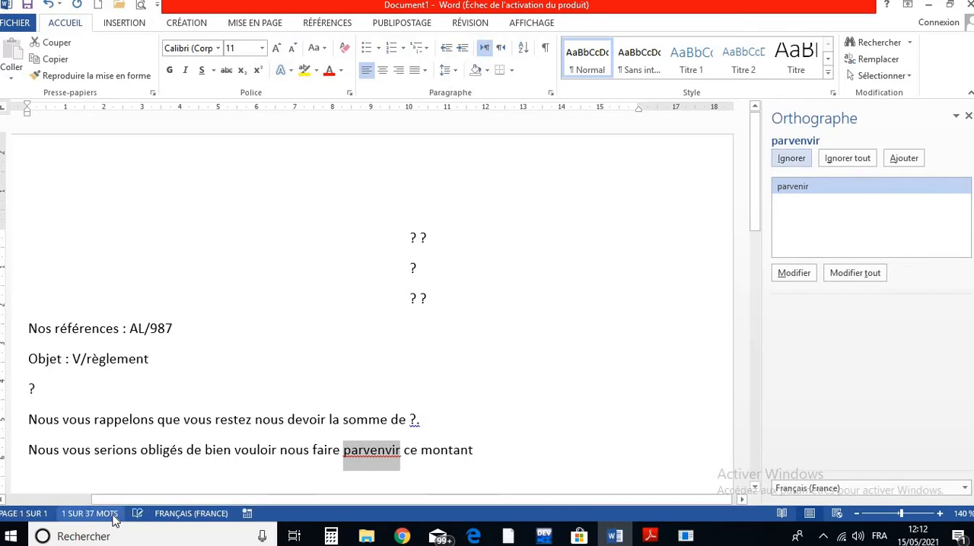
pyautogui.click(795, 189)
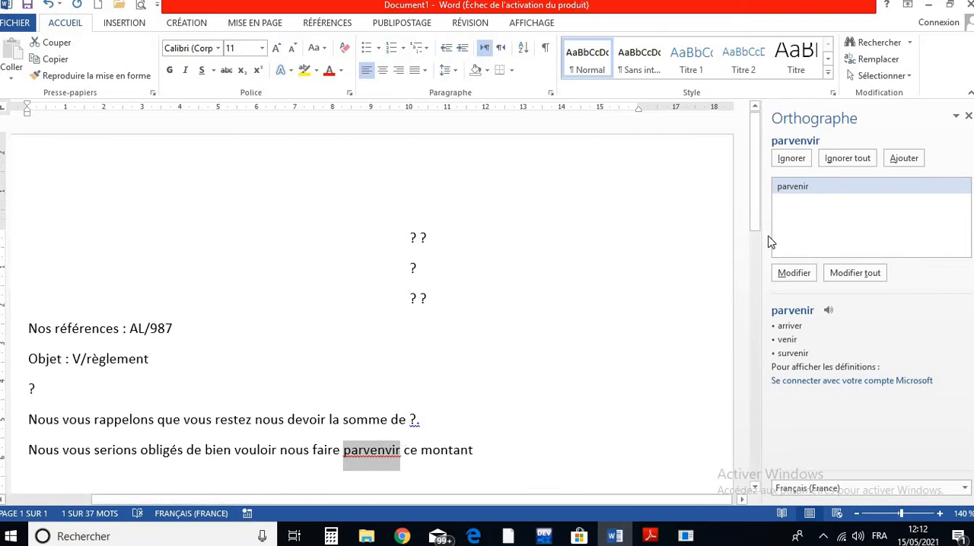
pyautogui.click(793, 273)
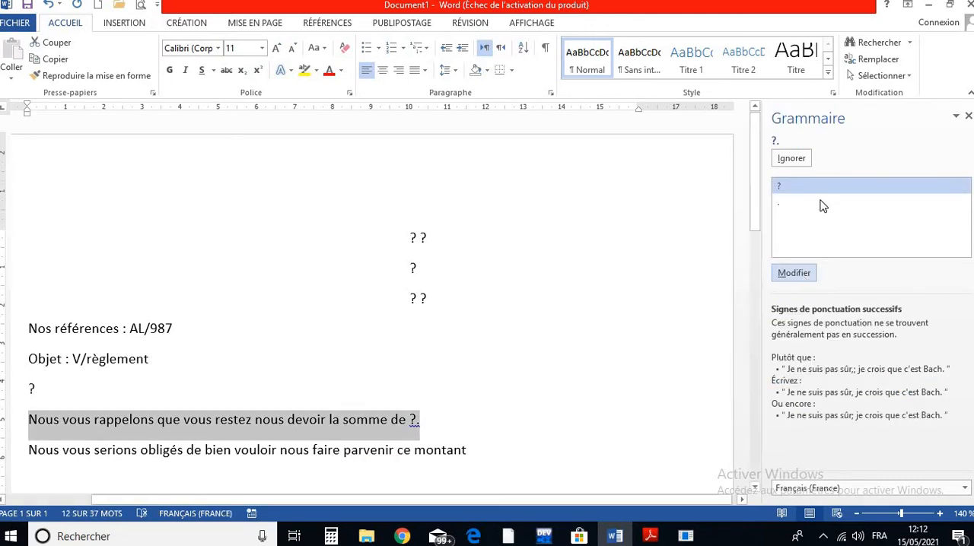
pyautogui.click(968, 116)
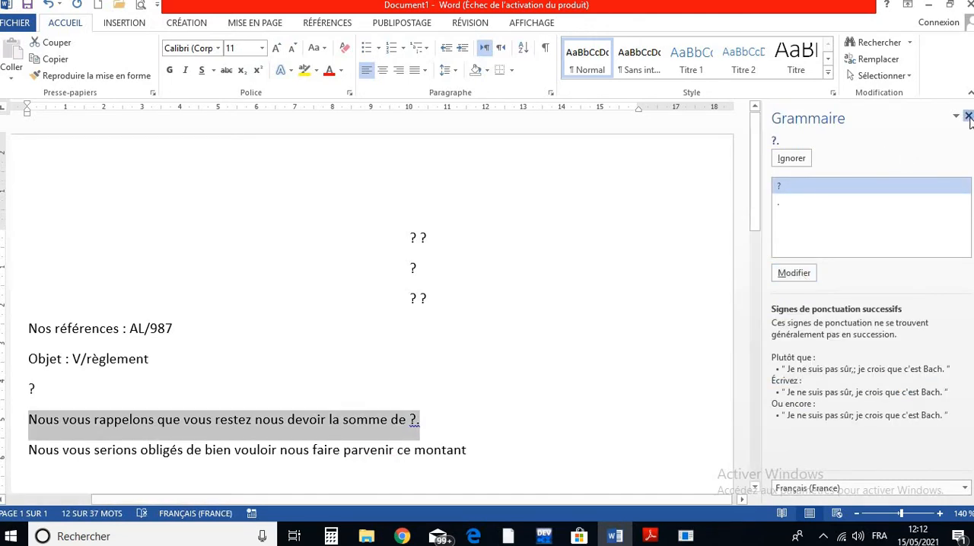
# - Replace the flagged punctuation "?." after "la somme de" with the suggested "?"
pyautogui.click(400, 396)
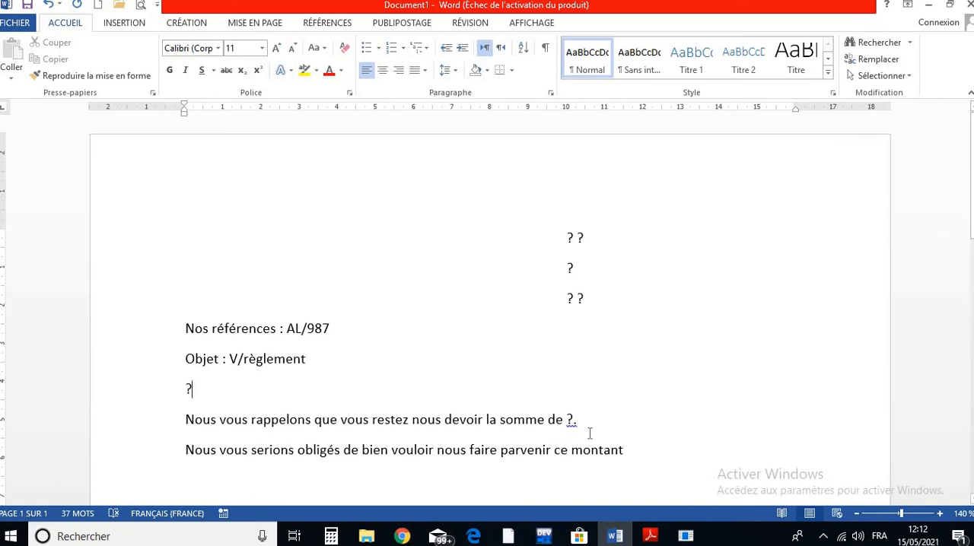
pyautogui.rightClick(570, 420)
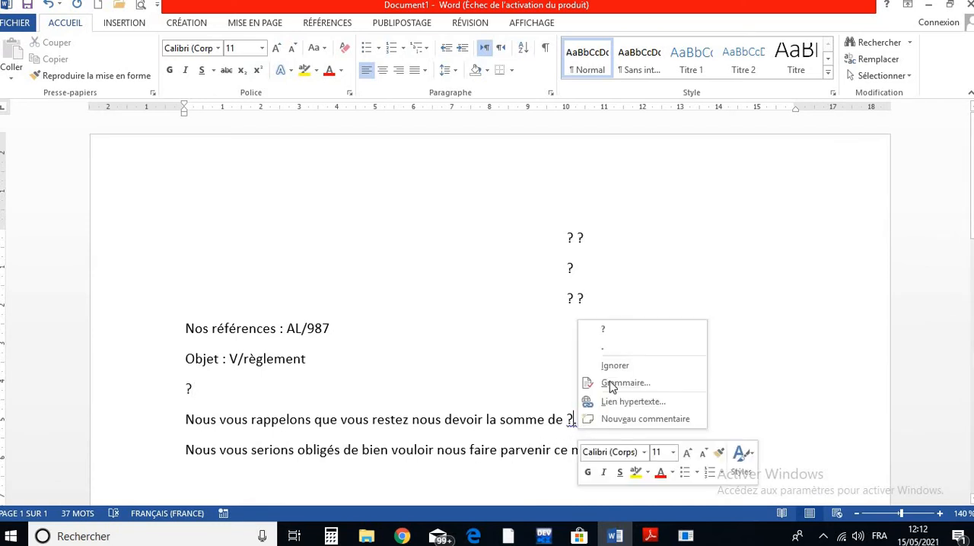
pyautogui.click(612, 333)
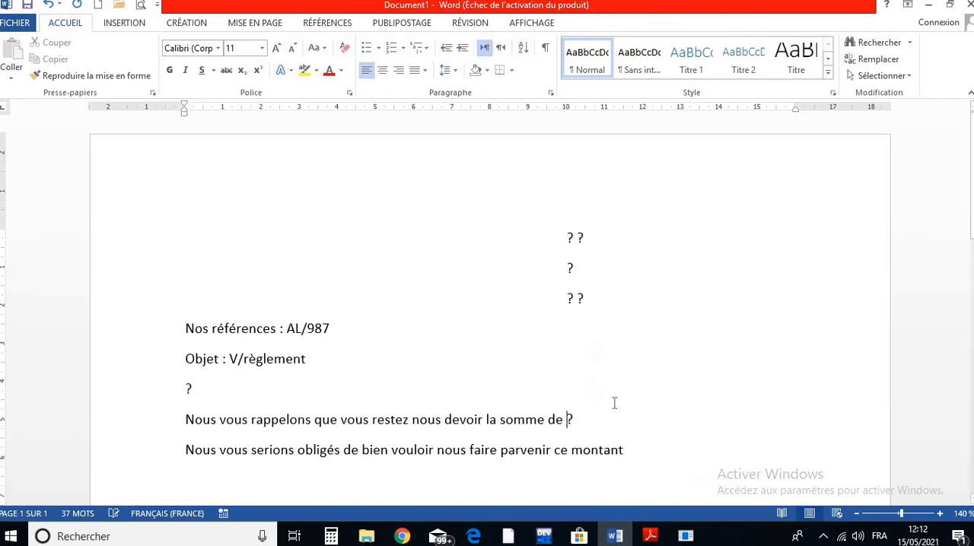
# - Complete the second body paragraph after "ce montant" with "par tout moyen à votre convenance, avant le 30 de ce mois." and start a new paragraph
pyautogui.click(630, 449)
pyautogui.write('par t')
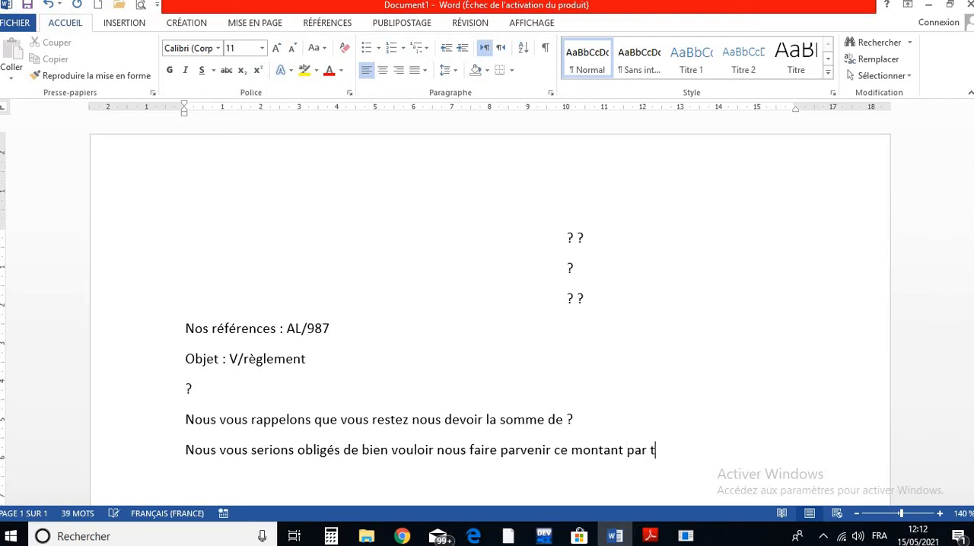
pyautogui.write('out moyen à votre ')
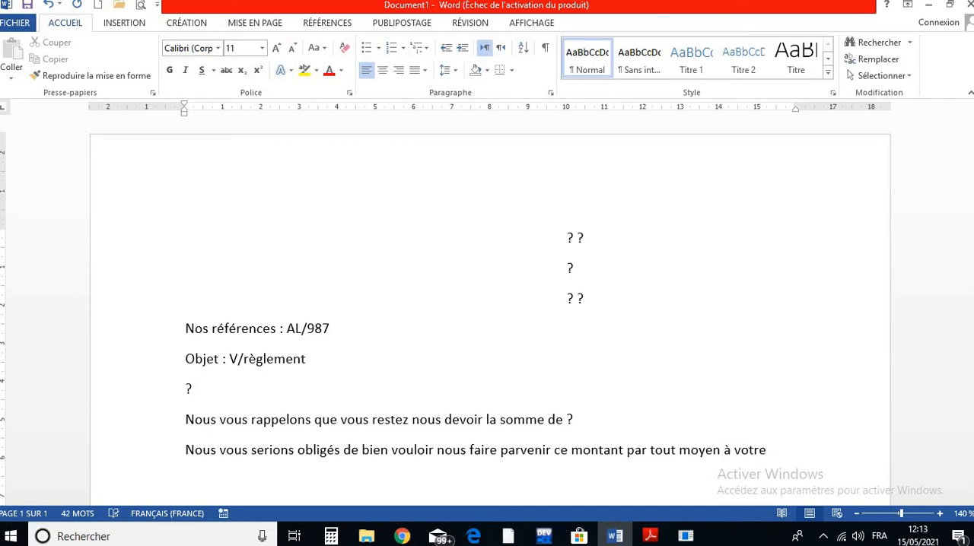
pyautogui.write('convenance , avant ')
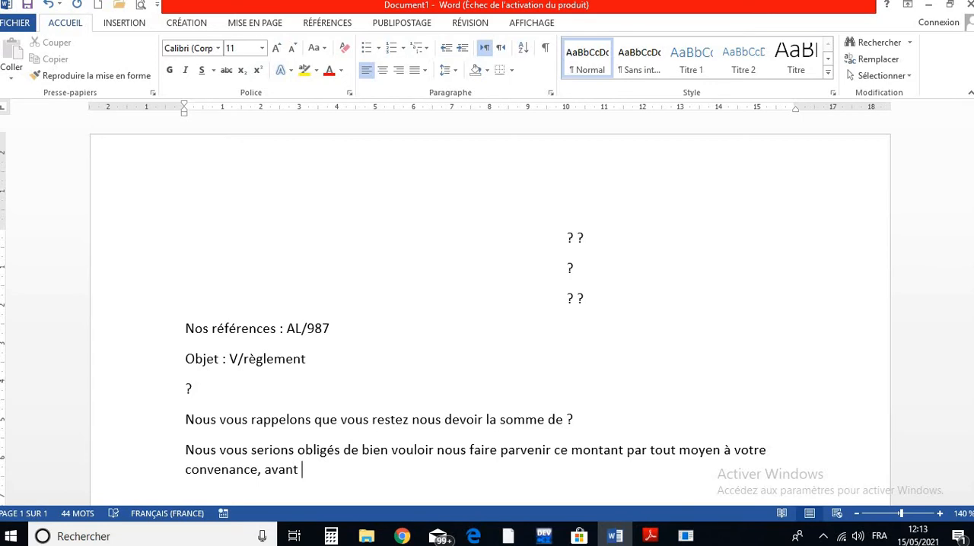
pyautogui.write('le 3à')
pyautogui.press('BackSpace')
pyautogui.write('0 de ce mois.')
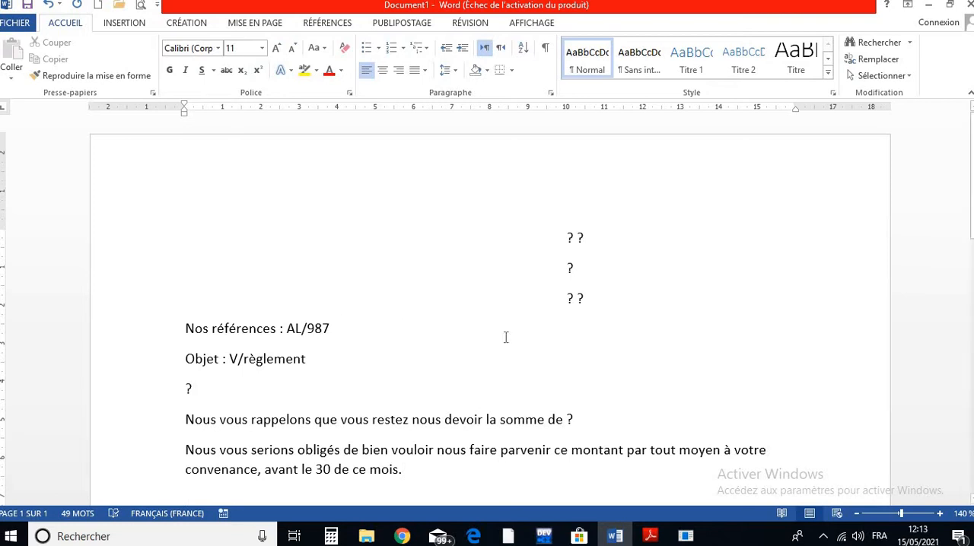
pyautogui.press('Return')
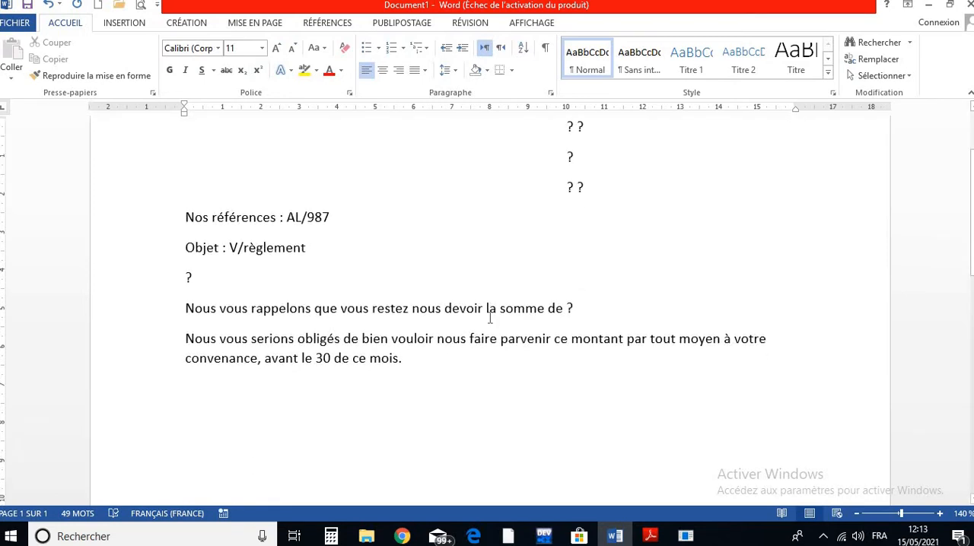
# - Begin the closing paragraph with "Avec nos remerciements, veuillez agréer"
pyautogui.write('Avec')
pyautogui.write('nos')
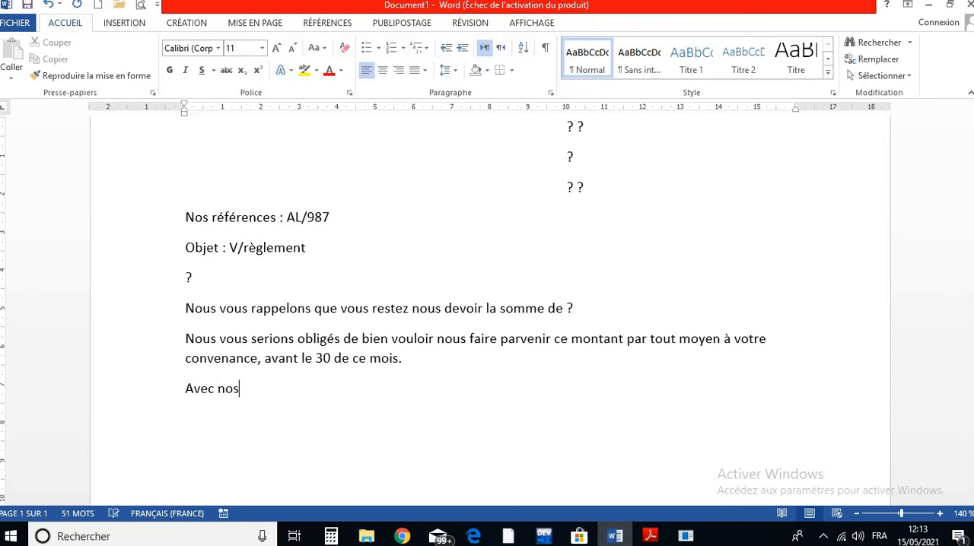
pyautogui.write(' remercieme')
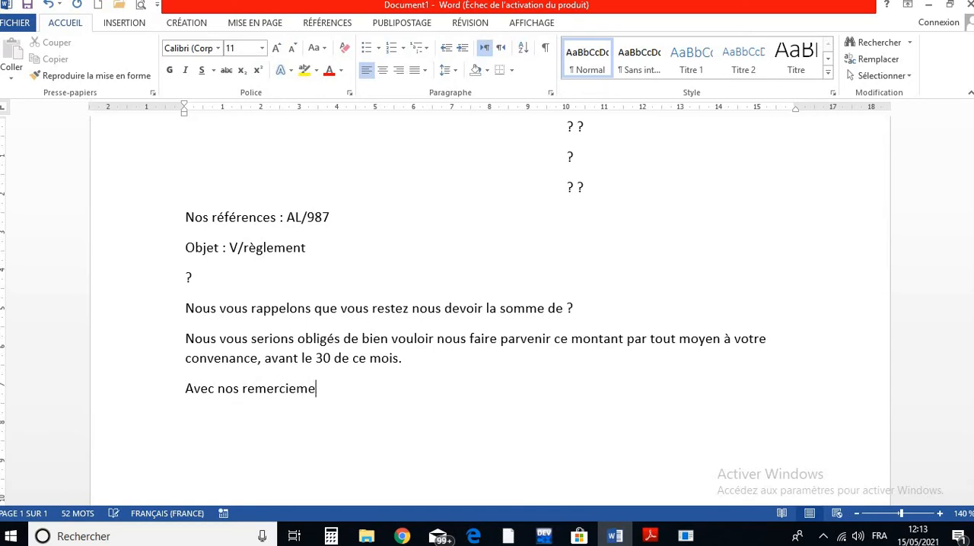
pyautogui.write('nts, veuillez agréer')
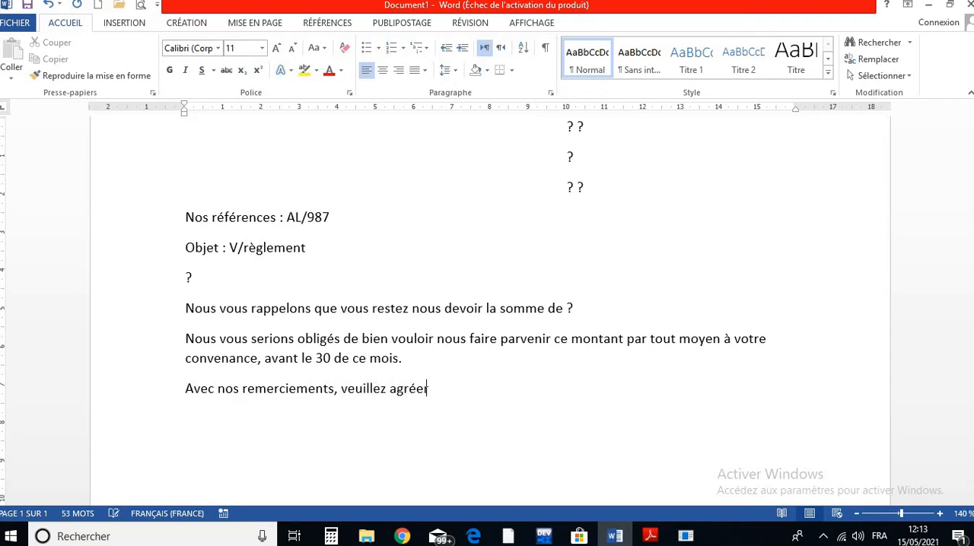
pyautogui.write(',')
pyautogui.write(" ?, l'expression ")
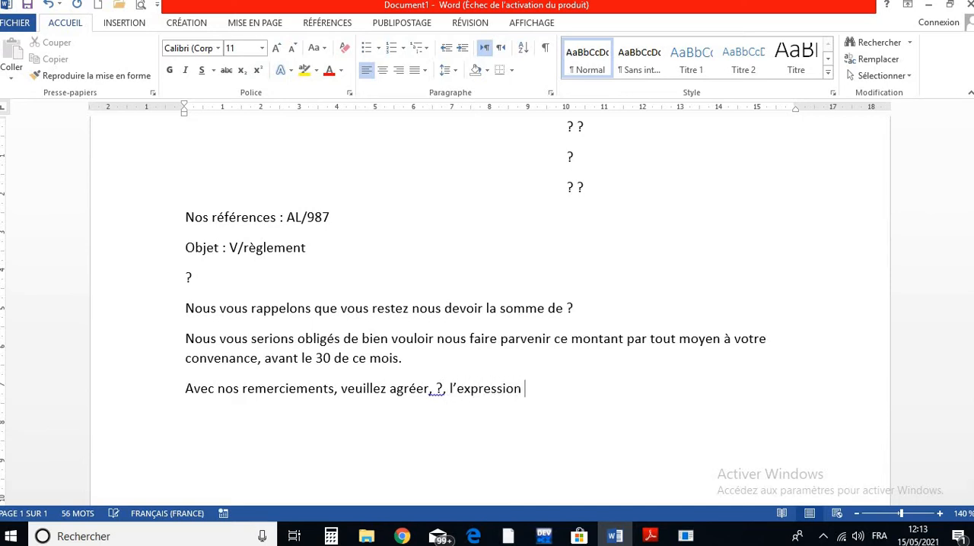
pyautogui.write('de nos senti')
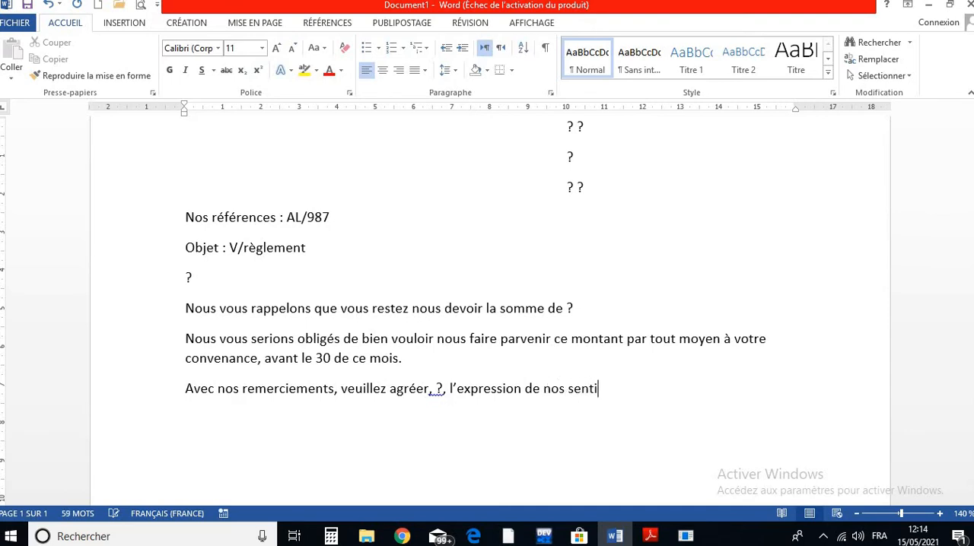
pyautogui.write('ments dév')
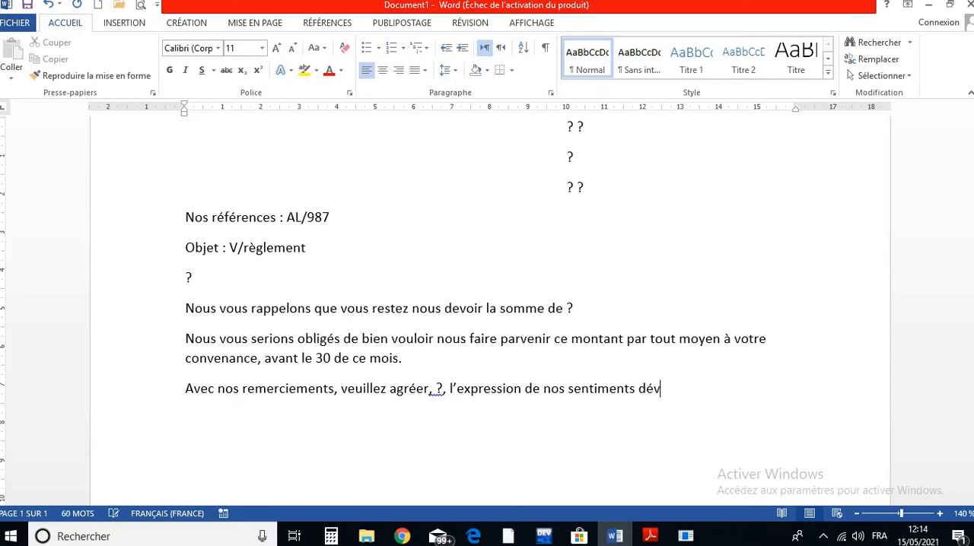
pyautogui.write('oués.')
# - Complete the closing paragraph with ", ?, l'expression de nos sentiments dévoués." and start a new paragraph
pyautogui.press('Return')
pyautogui.scroll(3, 219, 413)
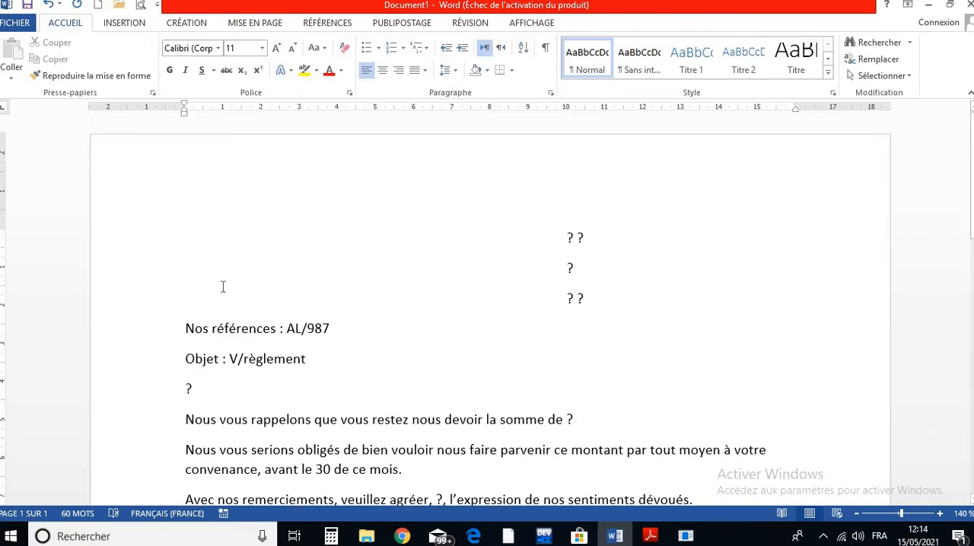
pyautogui.click(15, 22)
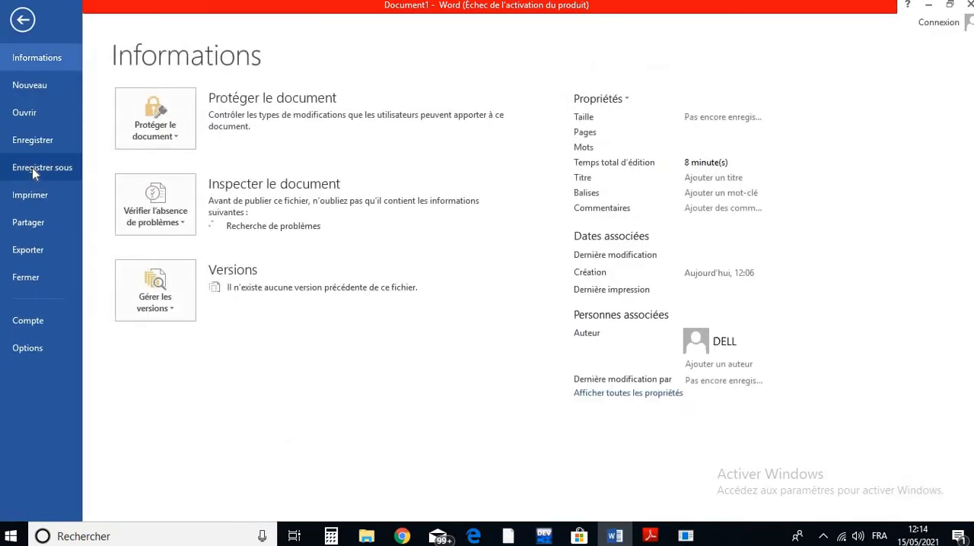
pyautogui.click(18, 19)
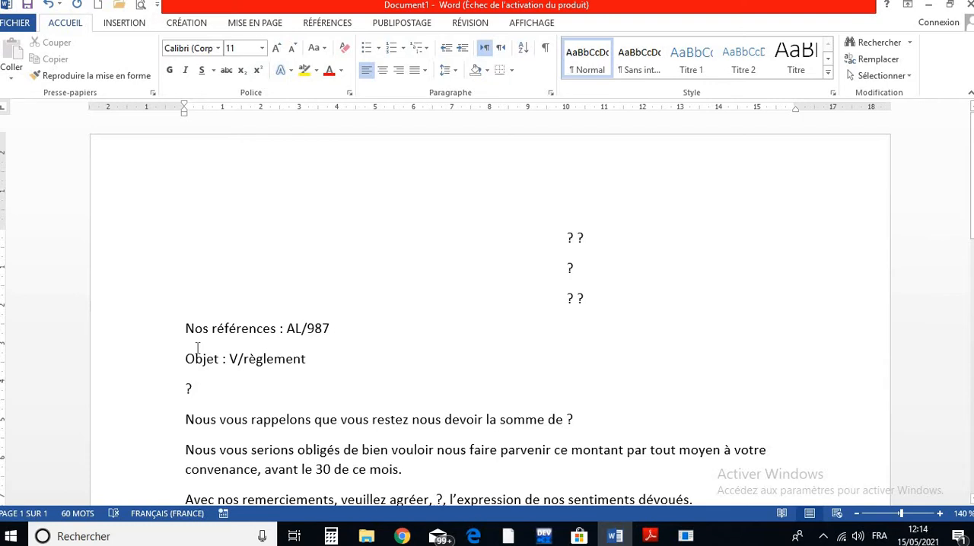
pyautogui.click(279, 213)
# - Save the letter in the Documents folder as the Word document REGLT.docx
pyautogui.press('F12')
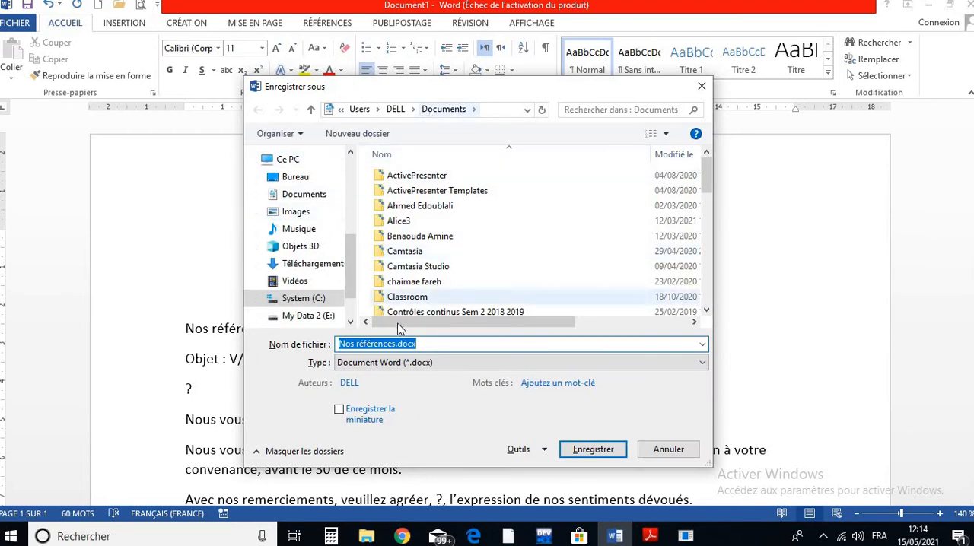
pyautogui.moveTo(392, 344); pyautogui.dragTo(334, 344)
pyautogui.press('BackSpace')
pyautogui.press('Delete')
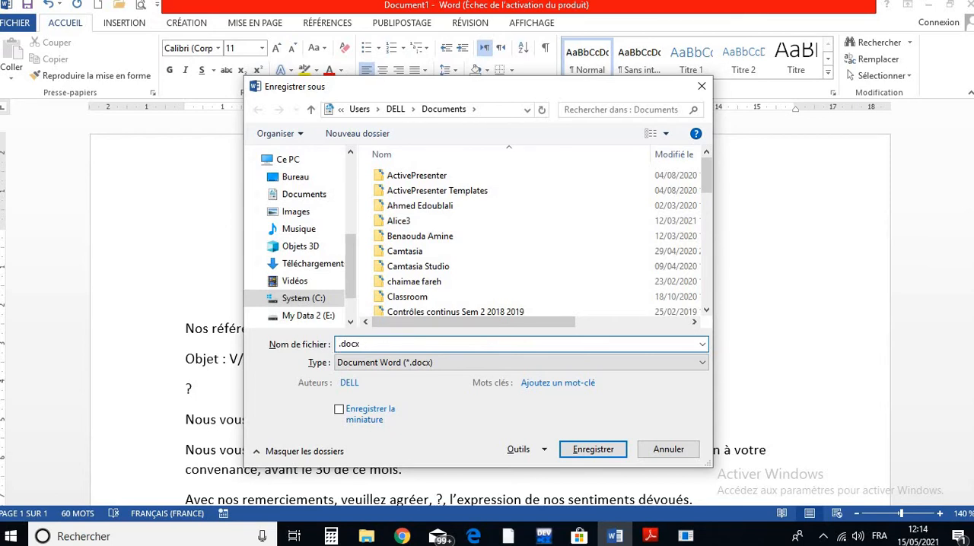
pyautogui.write('REGLT')
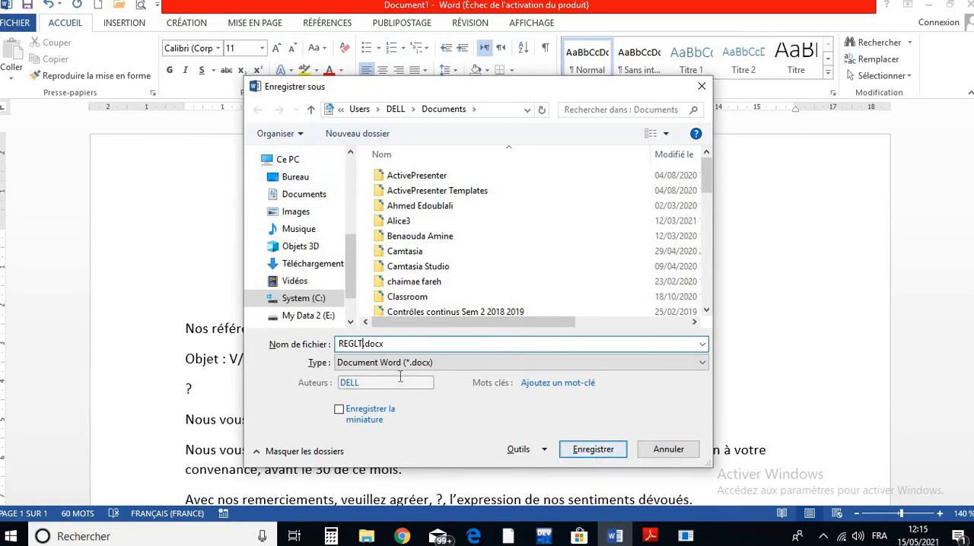
pyautogui.click(364, 344)
pyautogui.moveTo(365, 345); pyautogui.dragTo(385, 344)
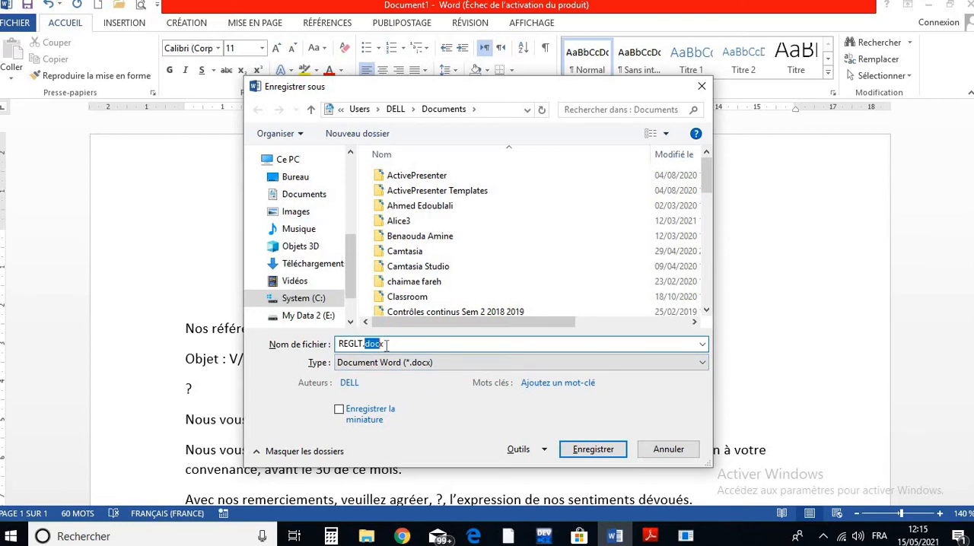
pyautogui.click(602, 450)
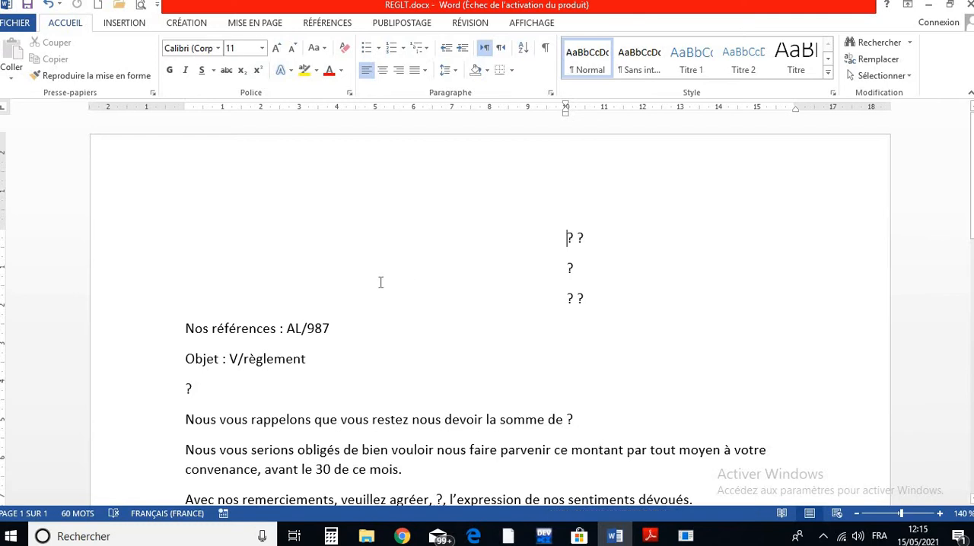
# - Look over the saved letter and the document types offered for a mail merge
pyautogui.scroll(-4, 380, 282)
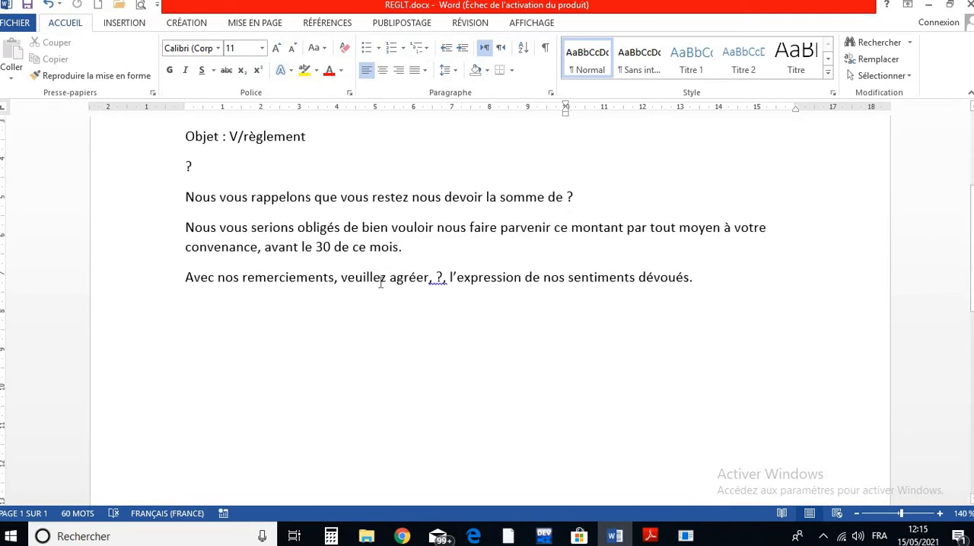
pyautogui.scroll(4, 380, 282)
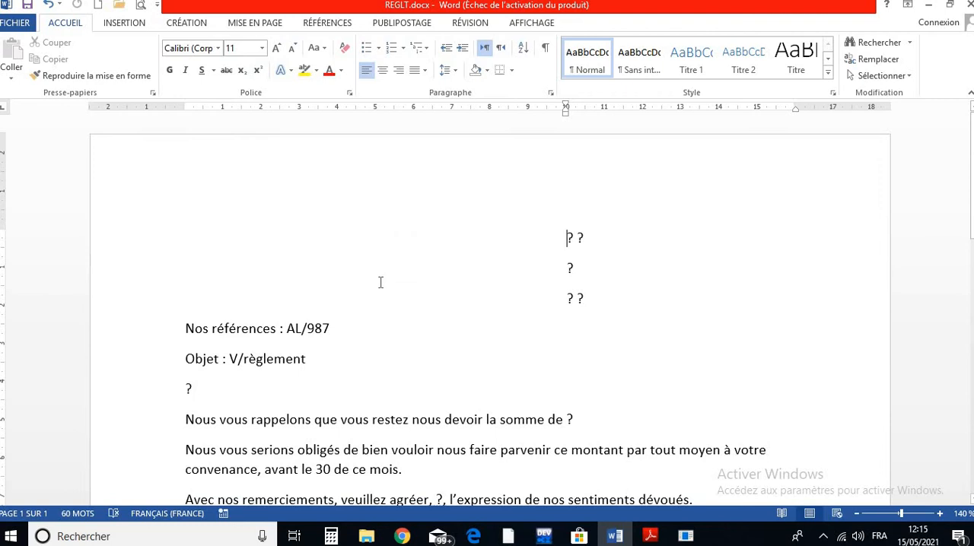
pyautogui.scroll(-2, 381, 282)
pyautogui.scroll(2, 380, 282)
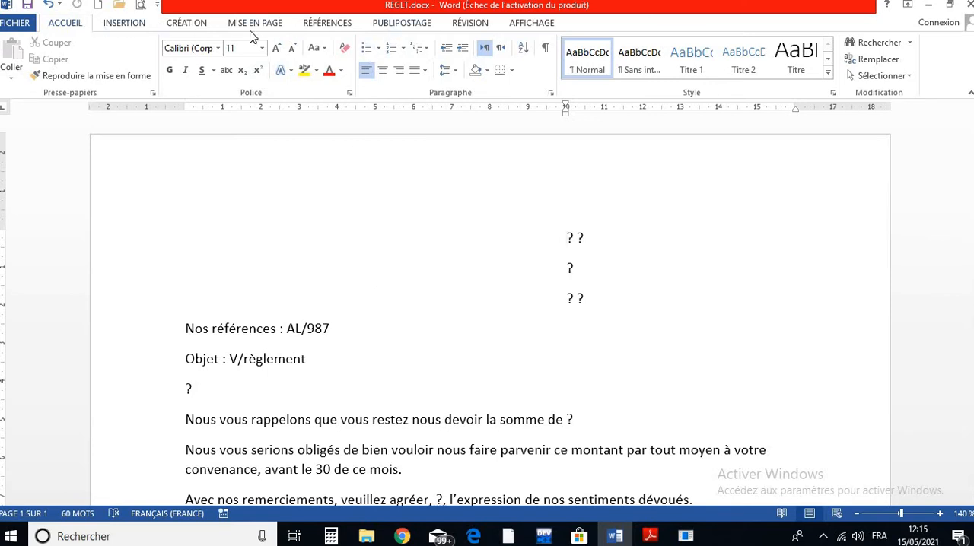
pyautogui.click(406, 28)
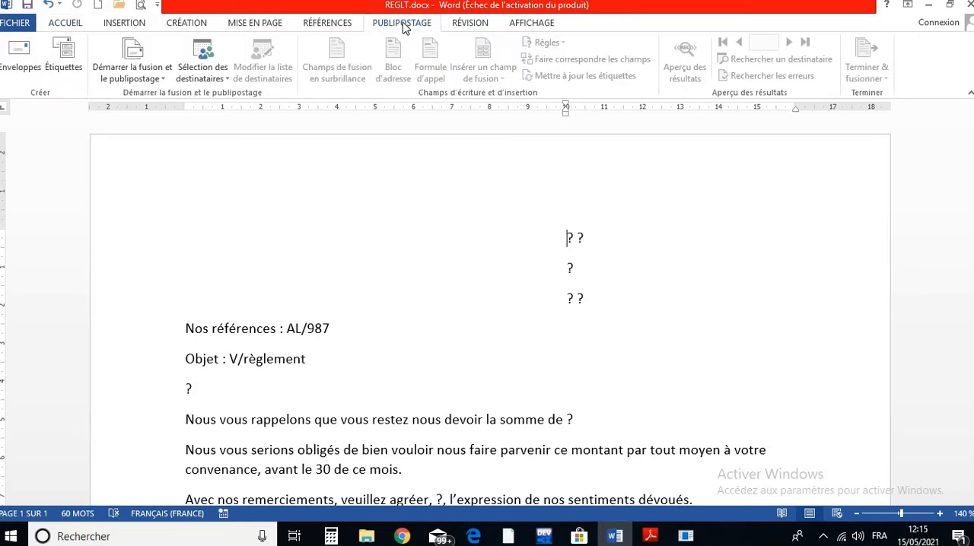
pyautogui.click(159, 79)
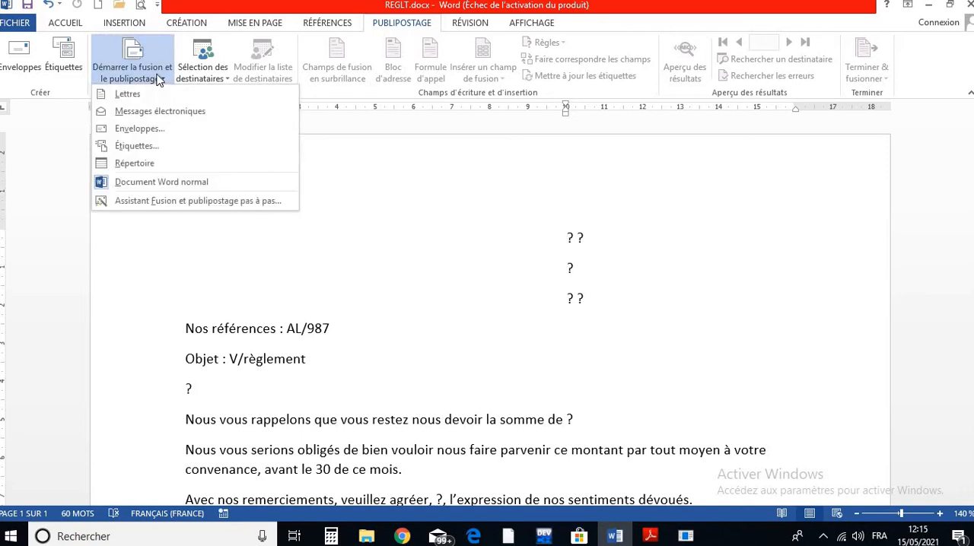
pyautogui.click(158, 79)
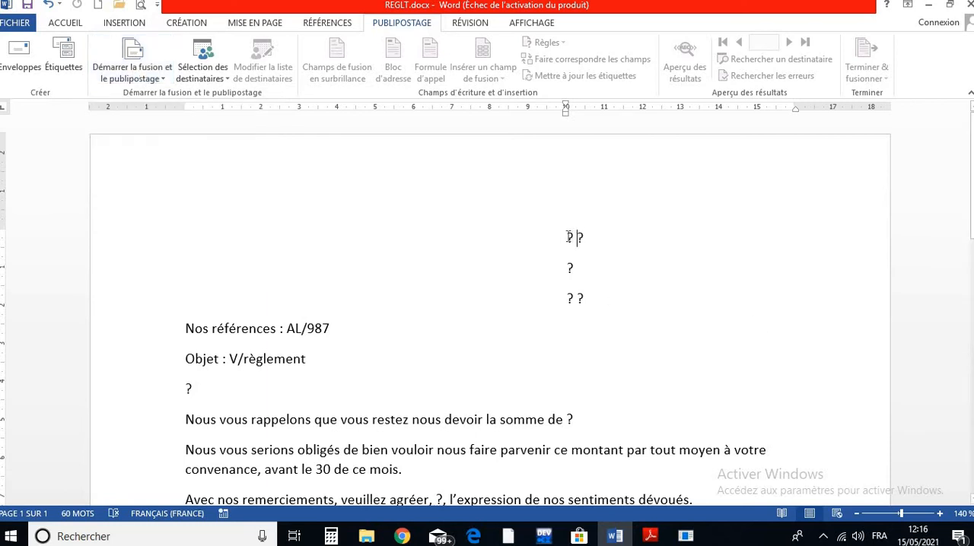
# - Review the question-mark placeholders in the recipient block and throughout the letter body
pyautogui.moveTo(568, 236); pyautogui.dragTo(588, 243)
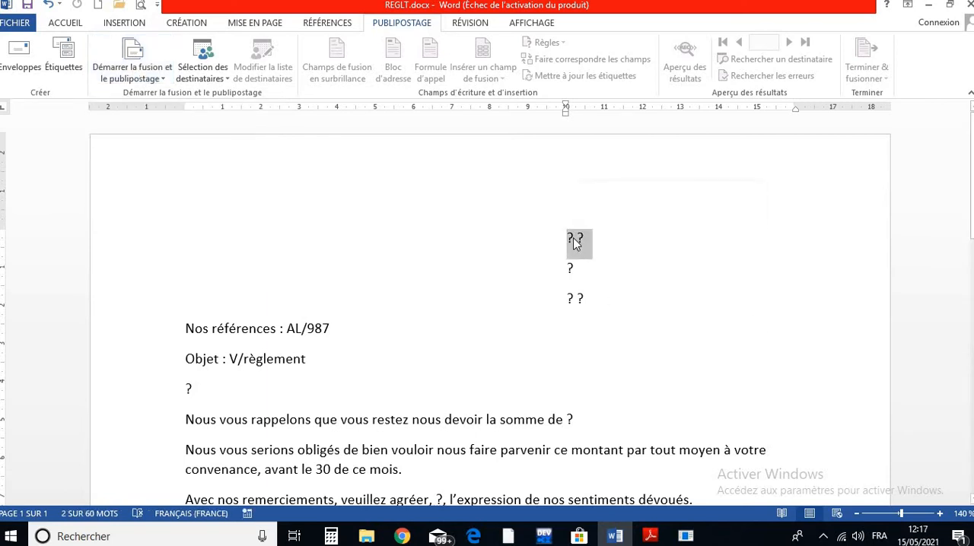
pyautogui.click(574, 240)
pyautogui.click(568, 299)
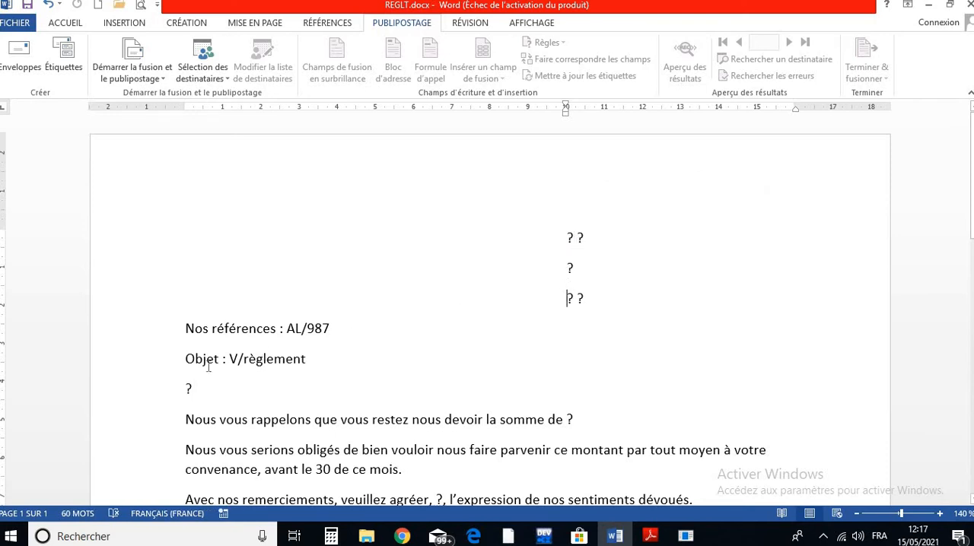
pyautogui.scroll(-3, 206, 367)
pyautogui.scroll(2, 233, 343)
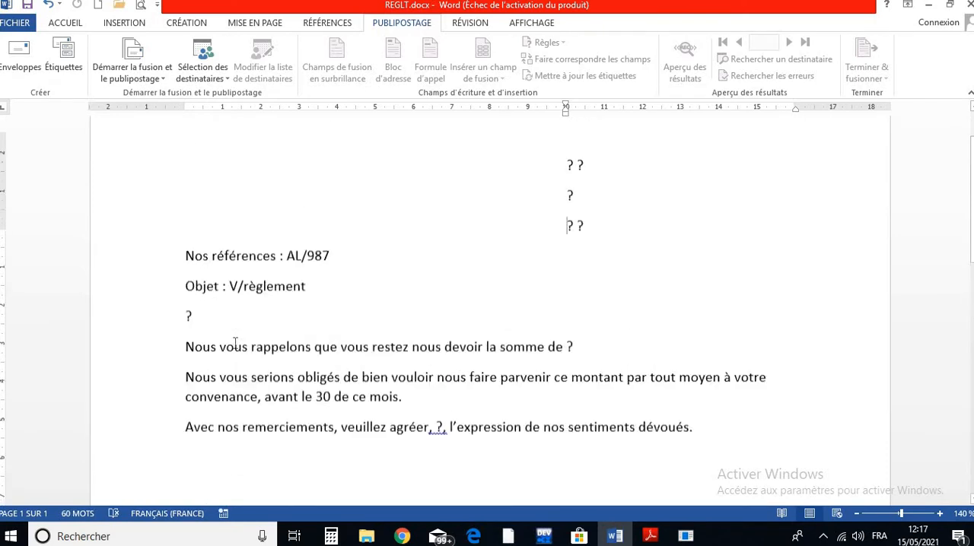
pyautogui.scroll(1, 235, 343)
pyautogui.scroll(-5, 235, 343)
pyautogui.scroll(6, 235, 342)
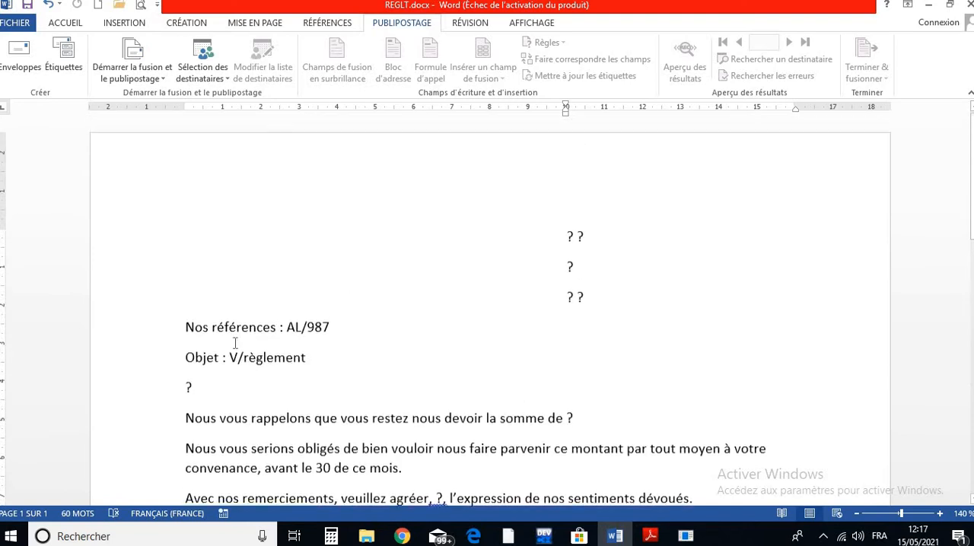
pyautogui.scroll(-2, 235, 343)
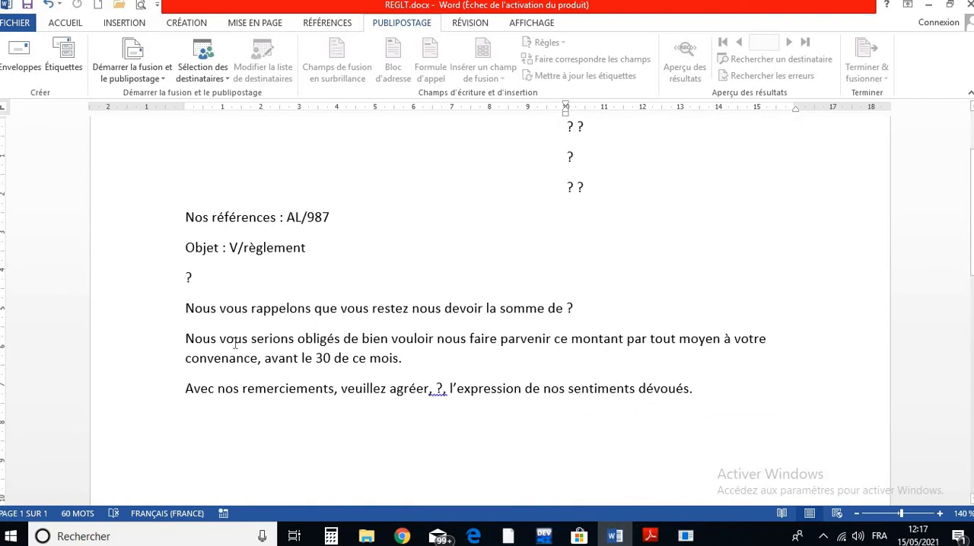
pyautogui.scroll(2, 235, 343)
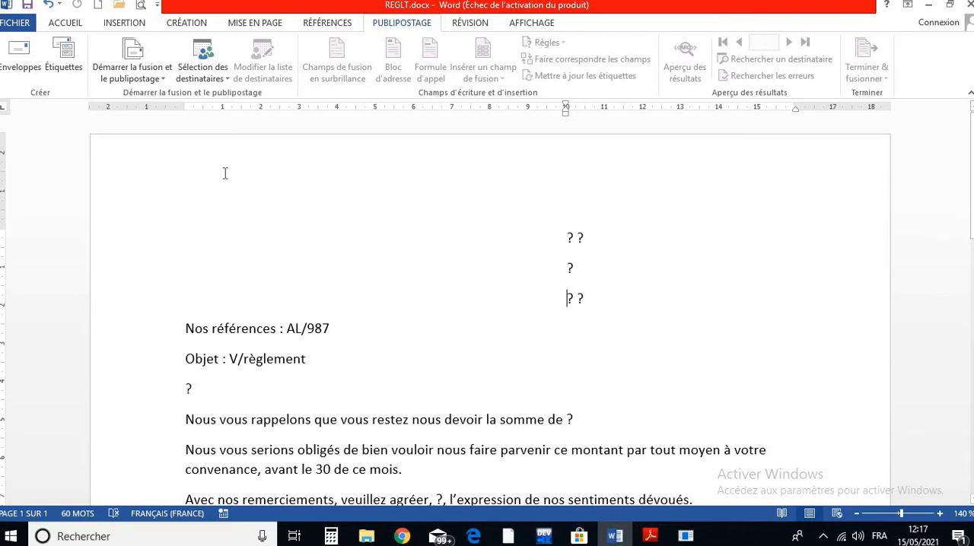
# - Start the step-by-step mail merge wizard for the letter
pyautogui.click(156, 79)
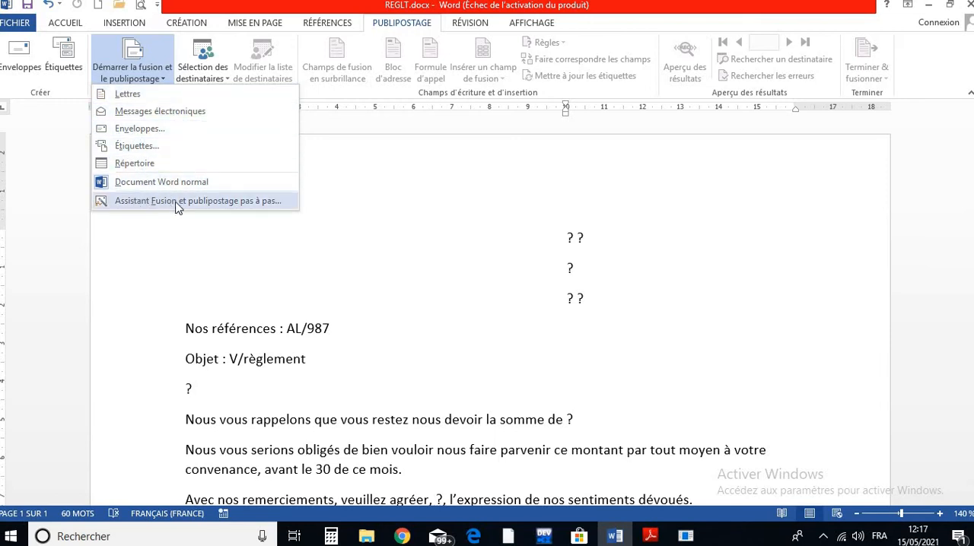
pyautogui.click(243, 200)
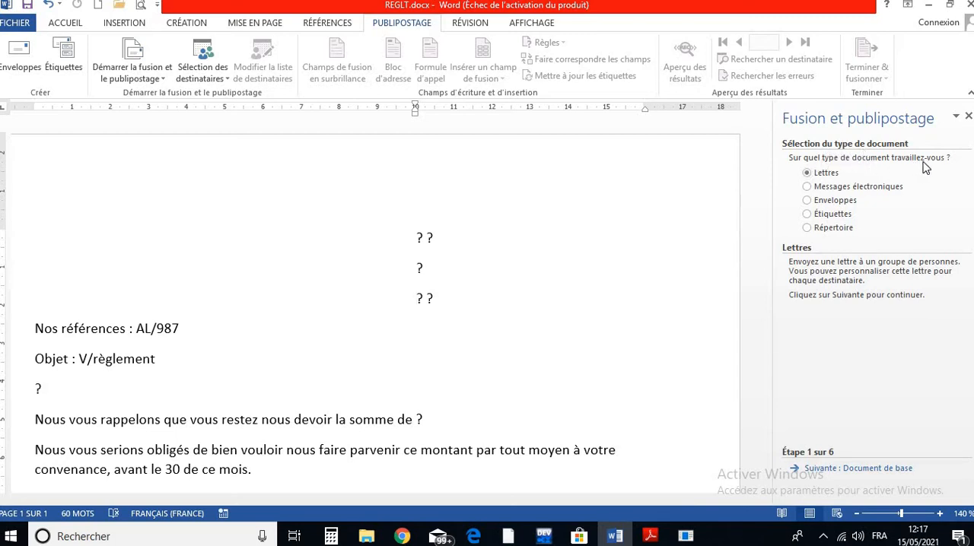
# - Examine the wizard's descriptions of the e-mail message, envelope, label and directory document types
pyautogui.click(831, 188)
pyautogui.click(832, 201)
pyautogui.click(832, 214)
pyautogui.click(832, 228)
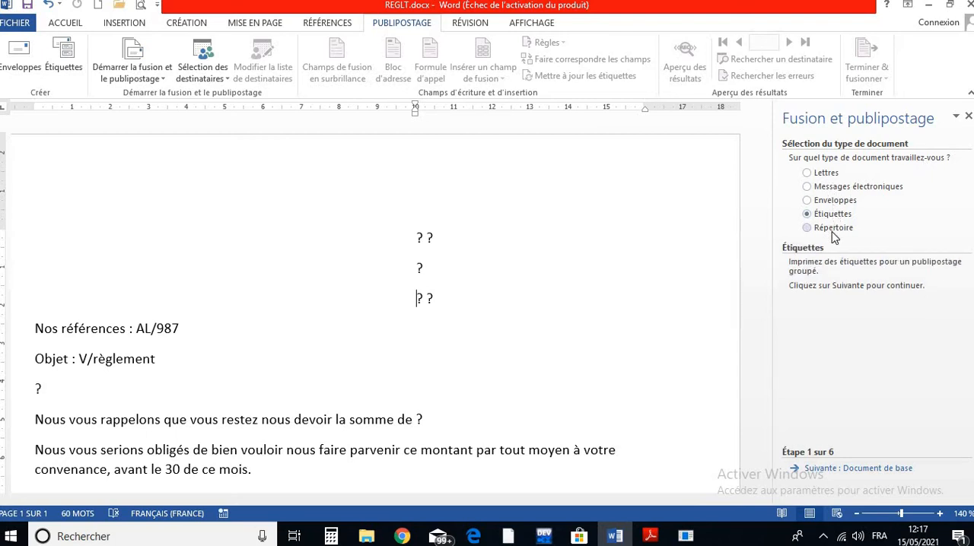
pyautogui.click(823, 214)
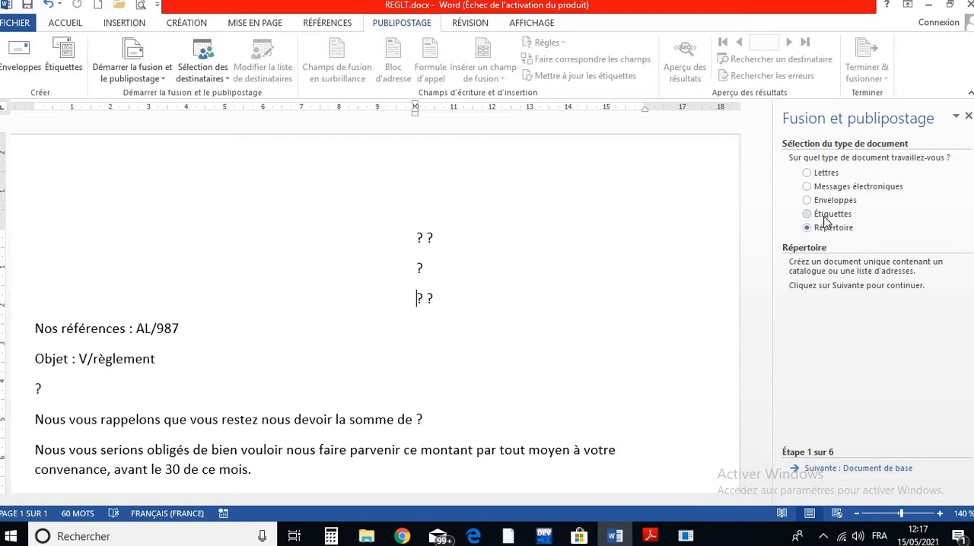
pyautogui.click(824, 200)
pyautogui.click(831, 189)
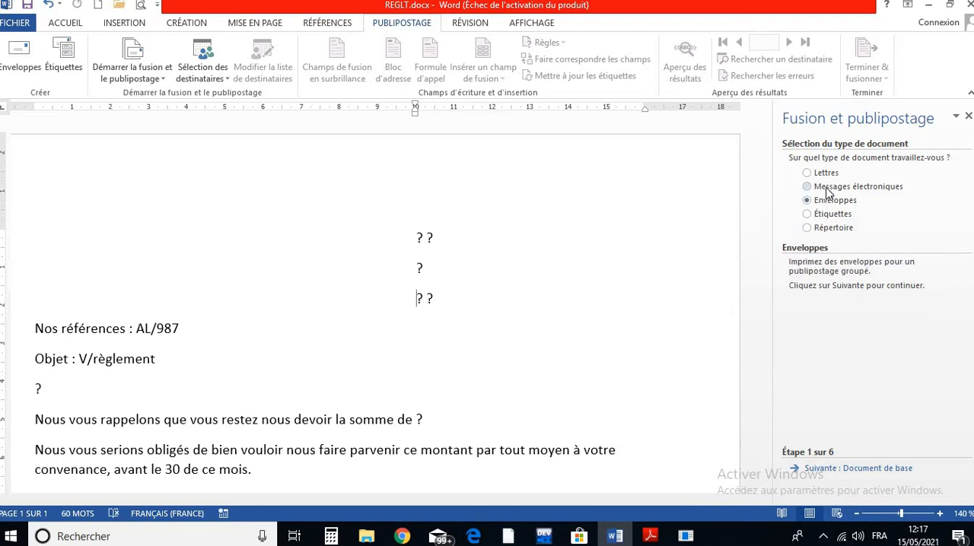
pyautogui.click(832, 227)
# - Choose Lettres as the document type, keep the current document as the base document, and advance to recipient selection
pyautogui.click(825, 175)
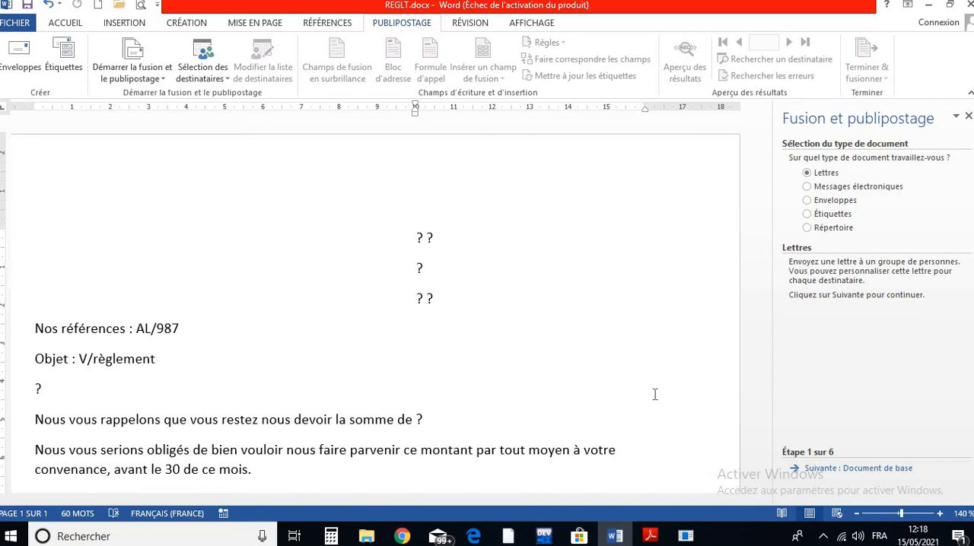
pyautogui.click(834, 471)
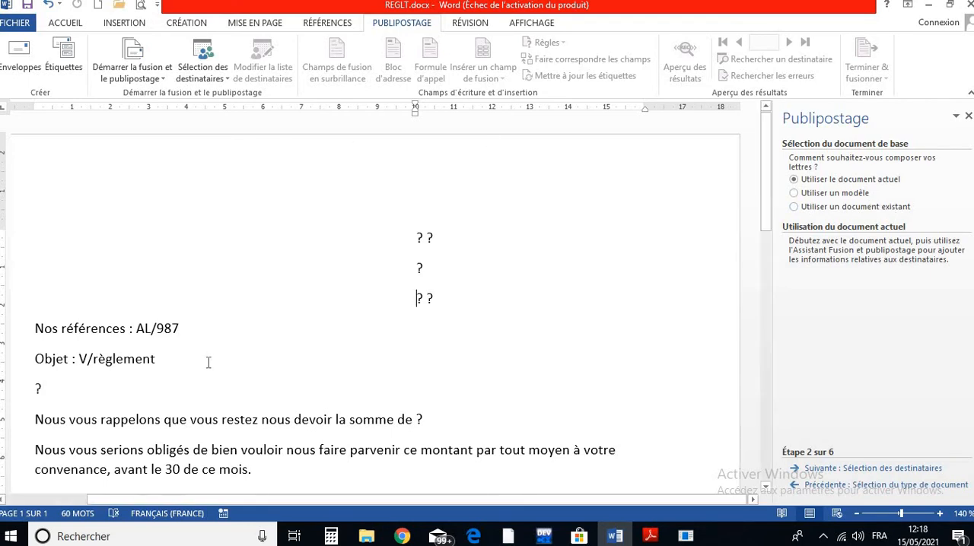
pyautogui.scroll(-2, 209, 361)
pyautogui.scroll(-3, 208, 363)
pyautogui.scroll(2, 208, 363)
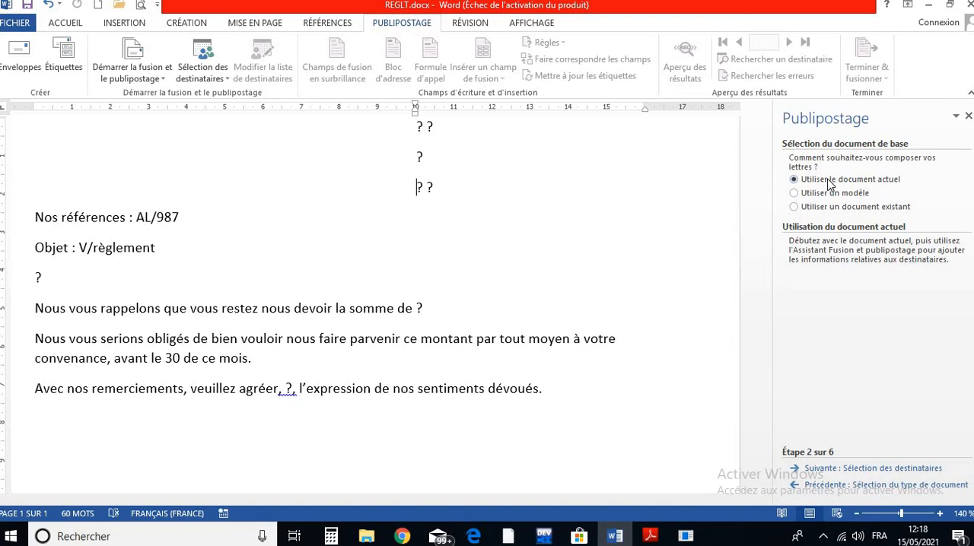
pyautogui.click(832, 469)
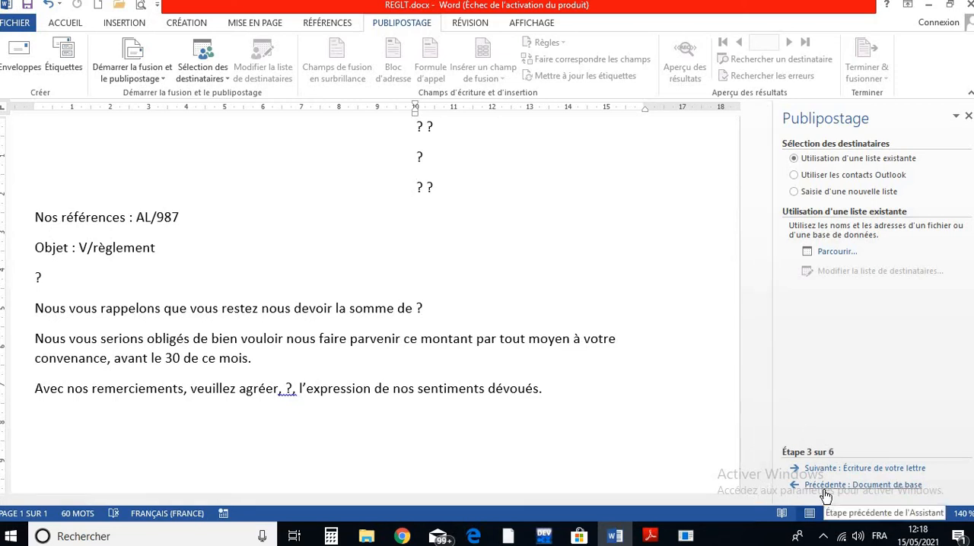
# - Revisit the wizard's base document and document type stages, and return to recipient selection
pyautogui.click(826, 487)
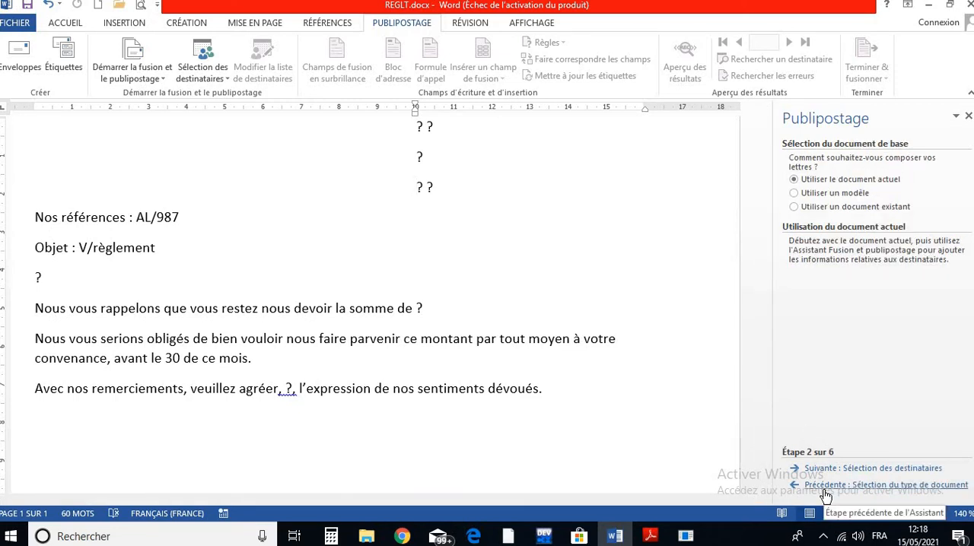
pyautogui.click(826, 487)
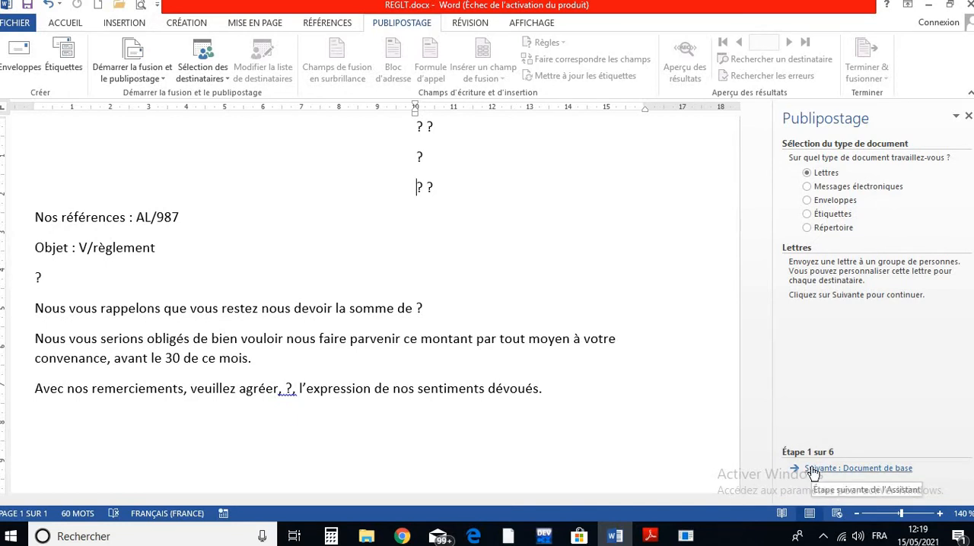
pyautogui.click(813, 468)
pyautogui.click(813, 468)
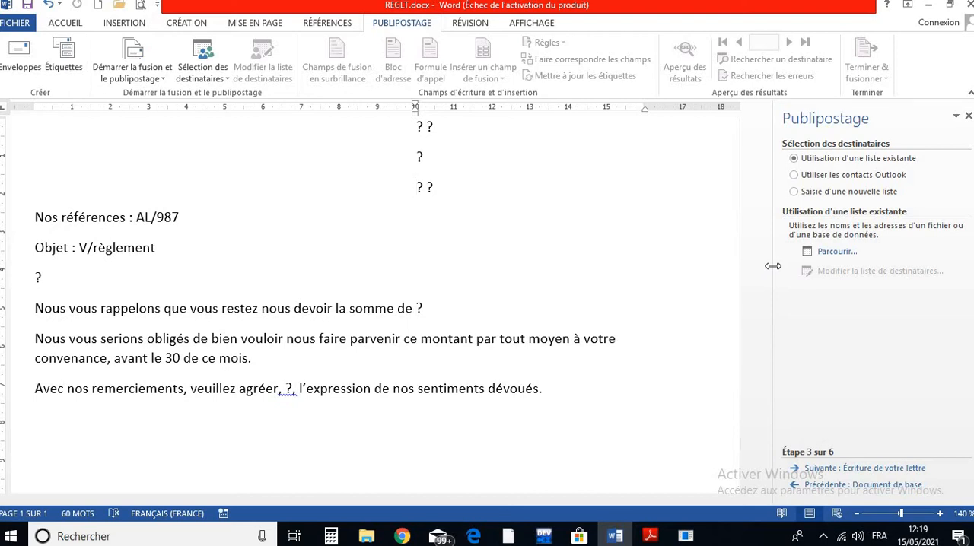
pyautogui.click(796, 194)
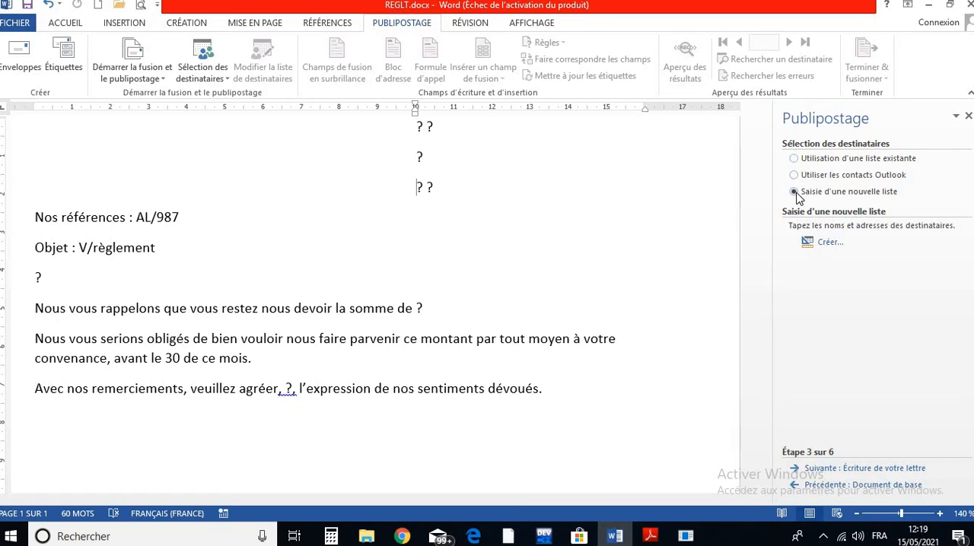
pyautogui.click(829, 242)
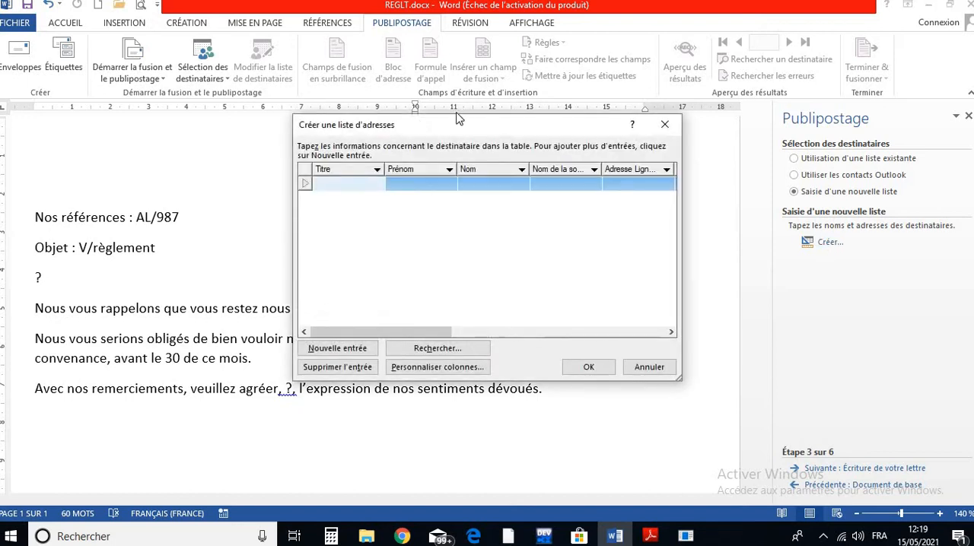
pyautogui.moveTo(421, 127); pyautogui.dragTo(335, 138)
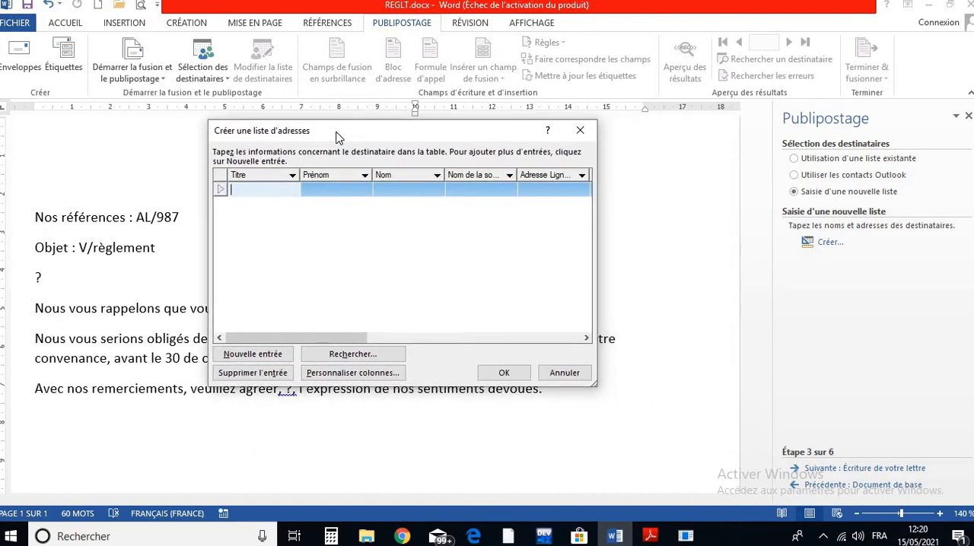
pyautogui.click(579, 132)
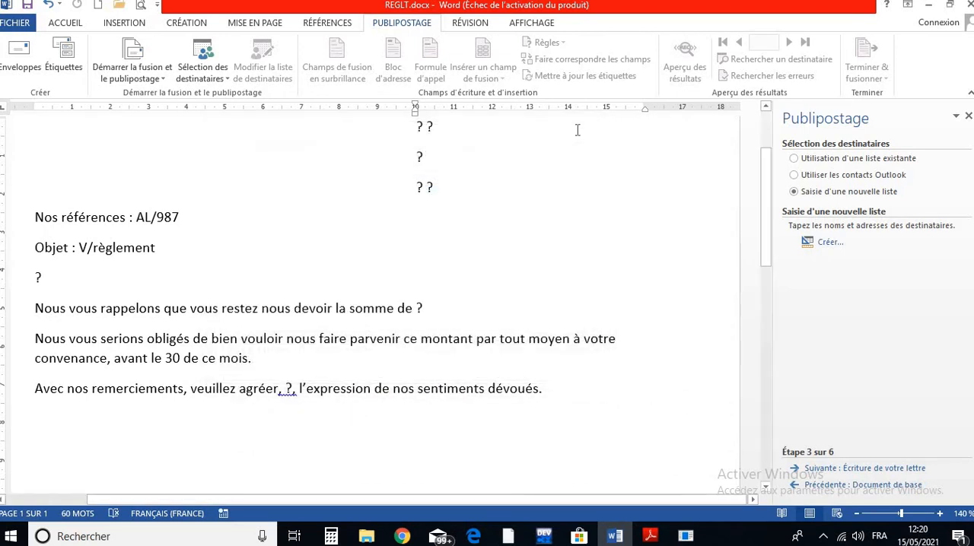
pyautogui.click(823, 485)
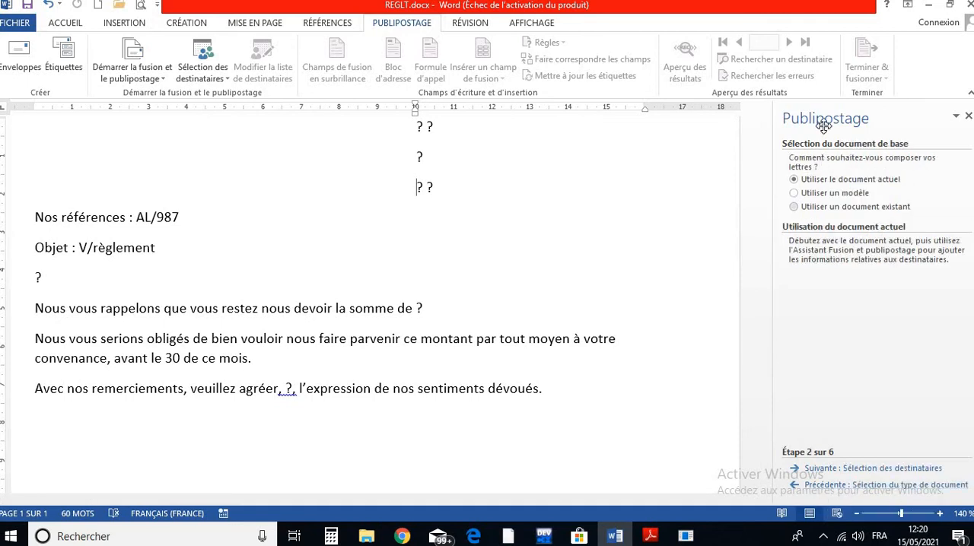
pyautogui.click(824, 469)
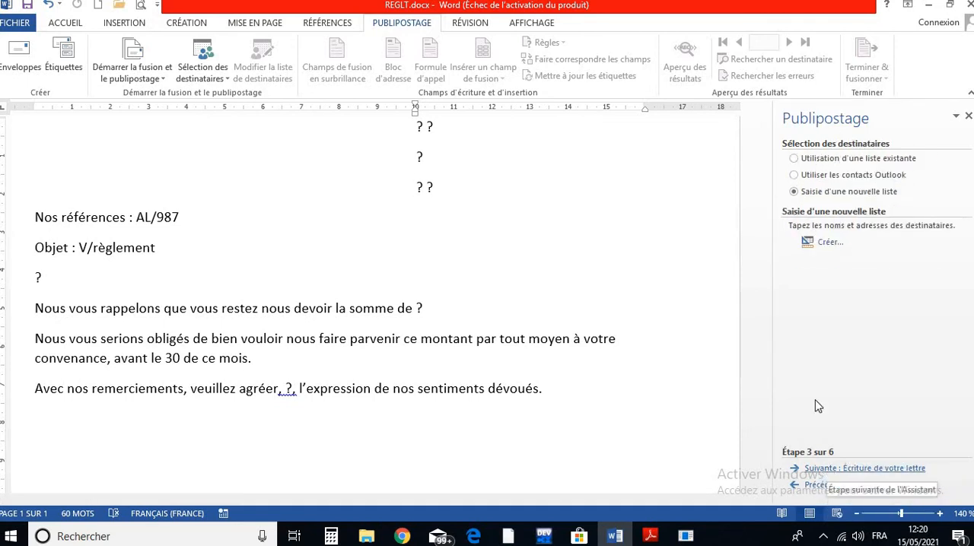
pyautogui.click(795, 159)
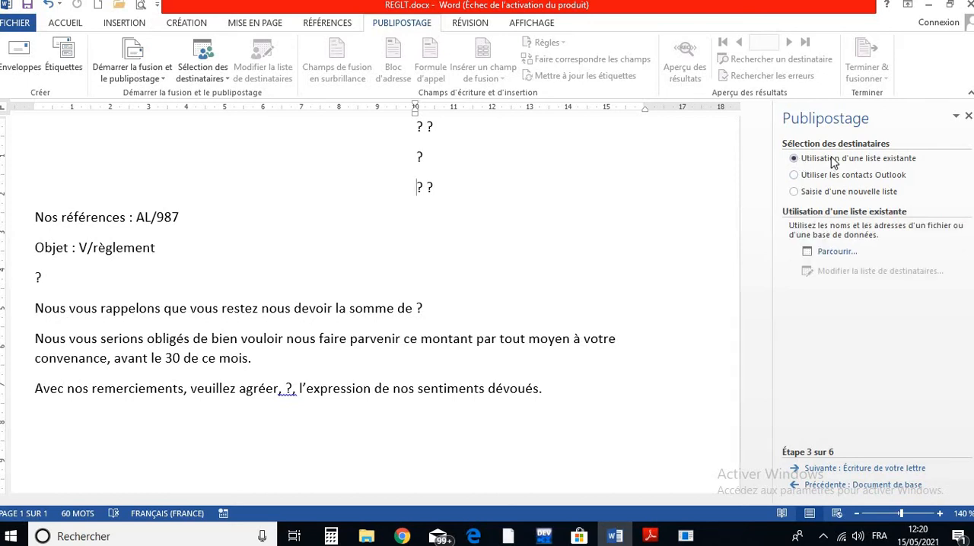
# - Choose Saisie d'une nouvelle liste as the recipient source and start creating the new address list
pyautogui.click(794, 193)
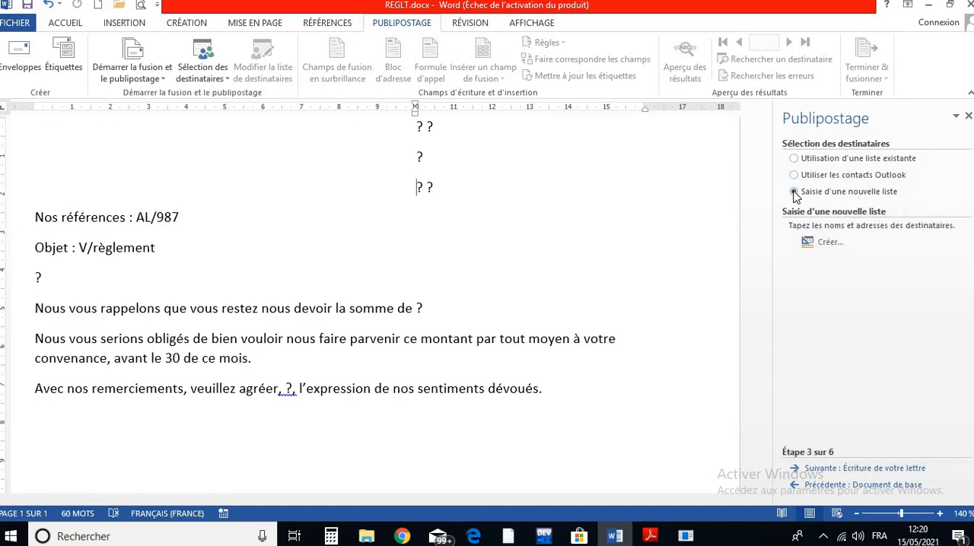
pyautogui.click(821, 248)
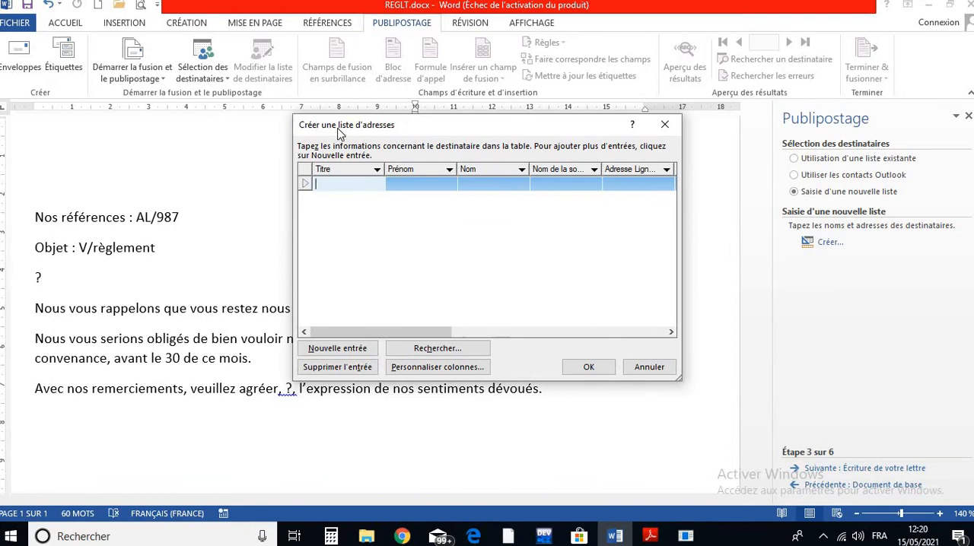
pyautogui.moveTo(357, 134); pyautogui.dragTo(358, 169)
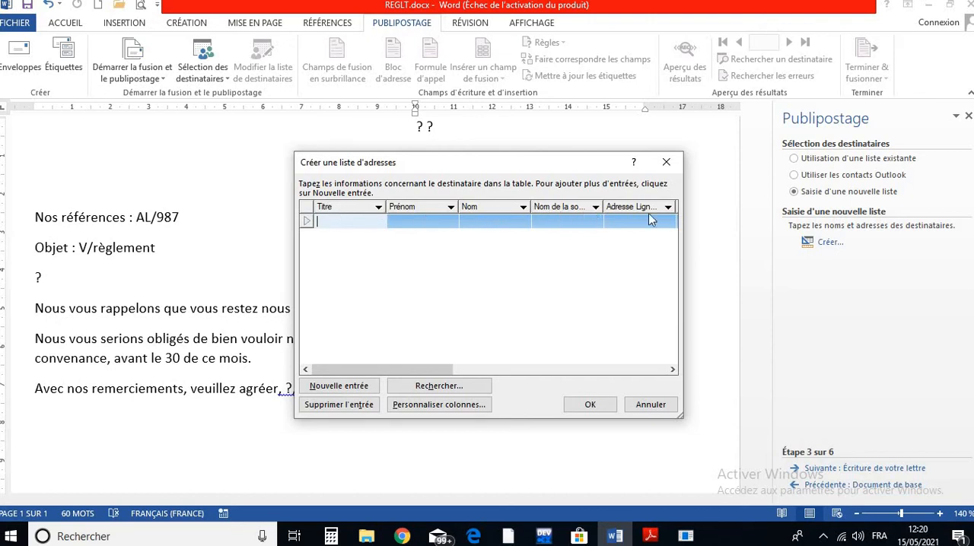
# - Examine the default columns of the new address list, from Titre through to the e-mail address column
pyautogui.click(672, 370)
pyautogui.click(672, 371)
pyautogui.click(672, 371)
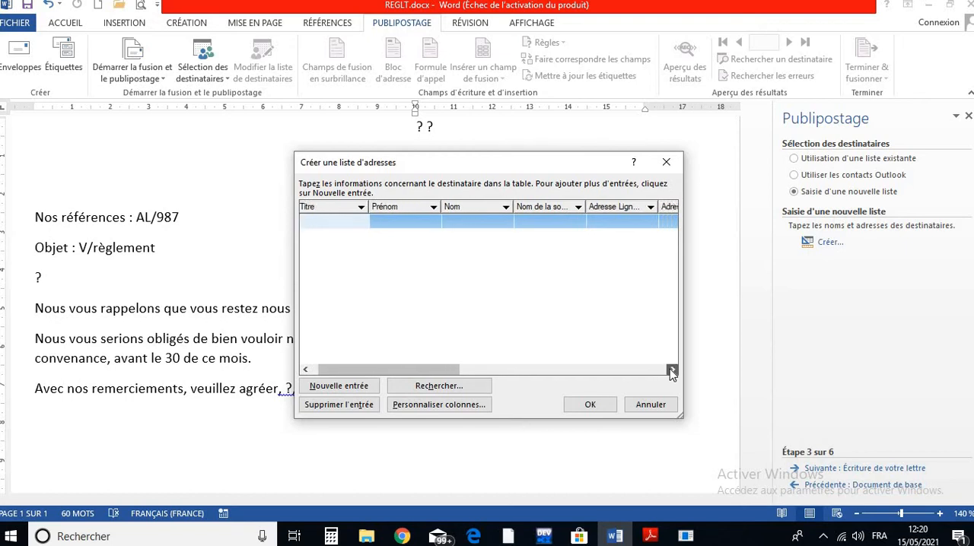
pyautogui.click(672, 370)
pyautogui.click(672, 370)
pyautogui.click(672, 370)
pyautogui.click(672, 370)
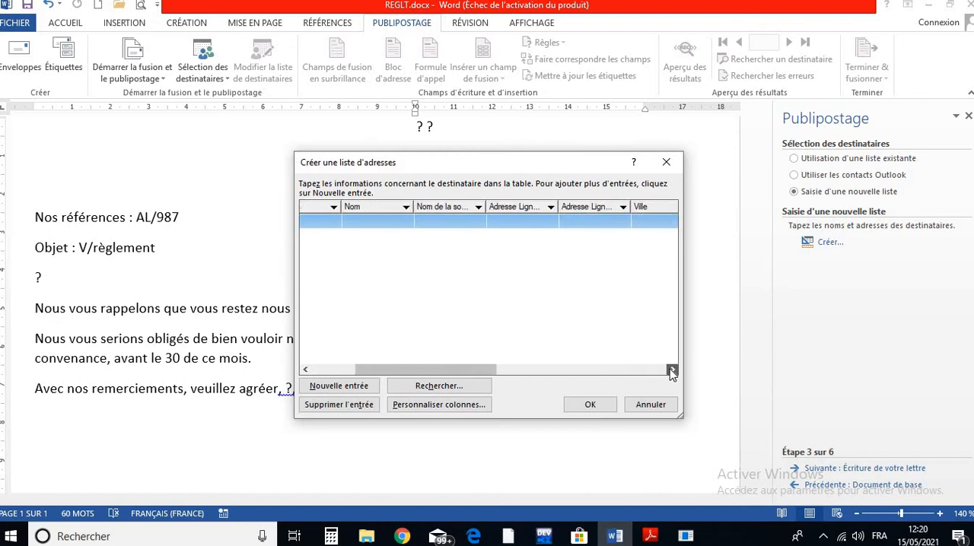
pyautogui.click(671, 370)
pyautogui.click(672, 370)
pyautogui.click(671, 371)
pyautogui.click(672, 370)
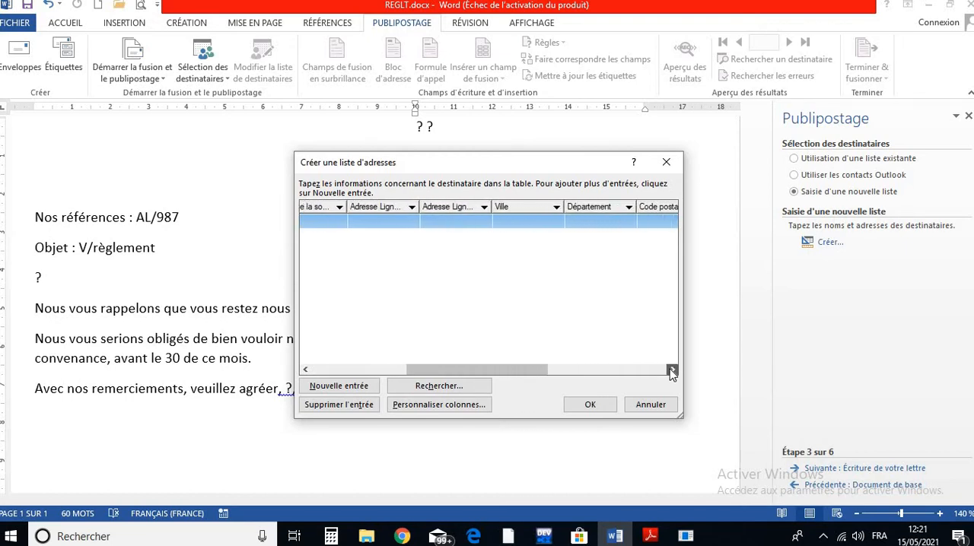
pyautogui.click(671, 371)
pyautogui.click(671, 370)
pyautogui.click(672, 371)
pyautogui.click(672, 371)
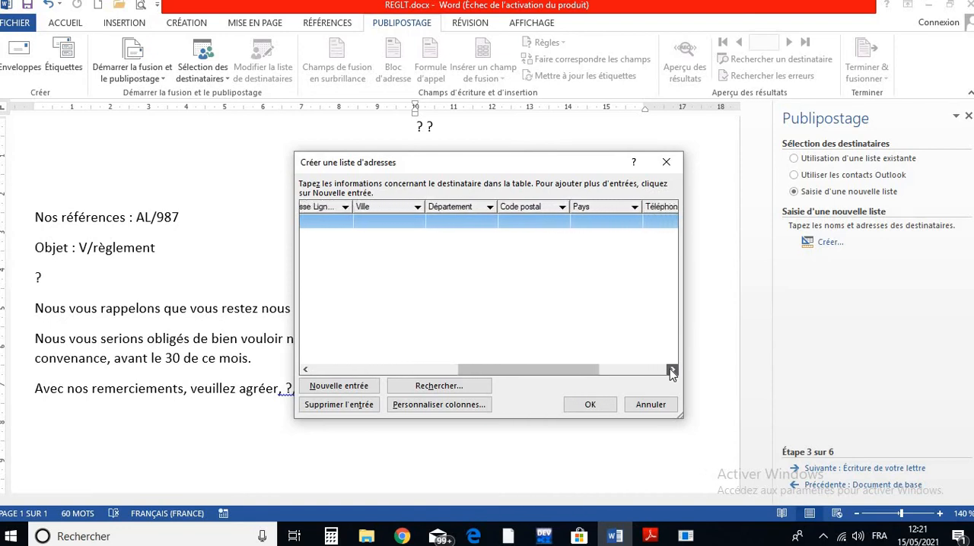
pyautogui.click(672, 371)
pyautogui.click(671, 370)
pyautogui.click(672, 371)
pyautogui.click(671, 371)
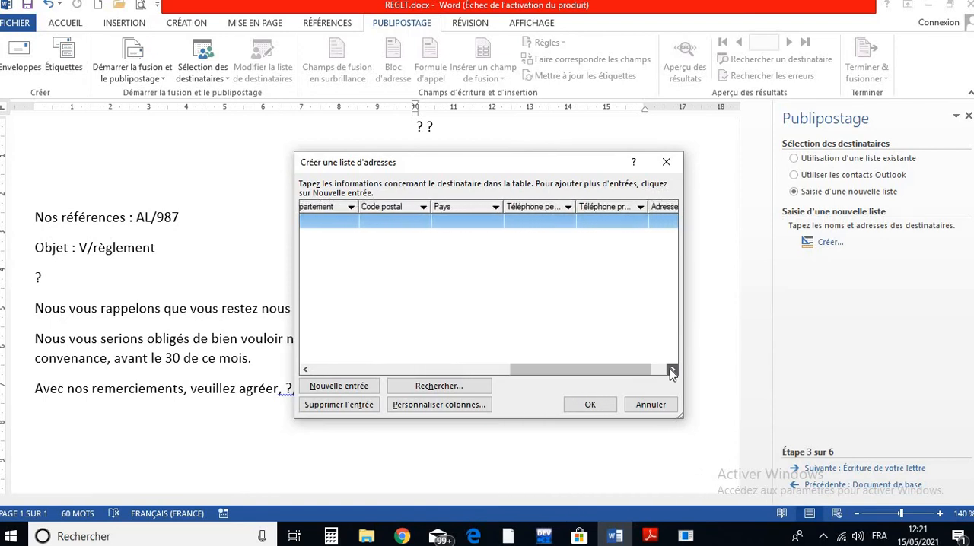
pyautogui.click(672, 370)
pyautogui.click(672, 371)
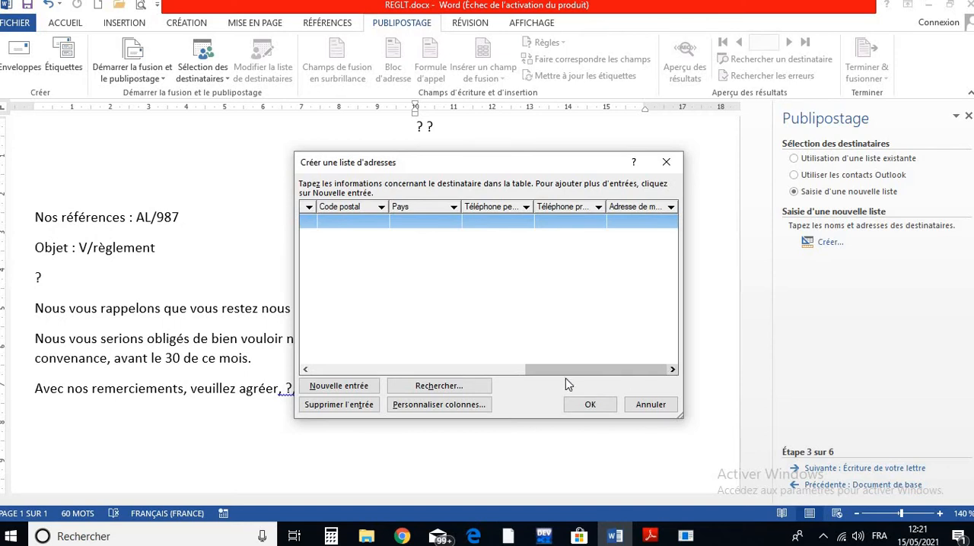
pyautogui.moveTo(569, 372); pyautogui.dragTo(365, 382)
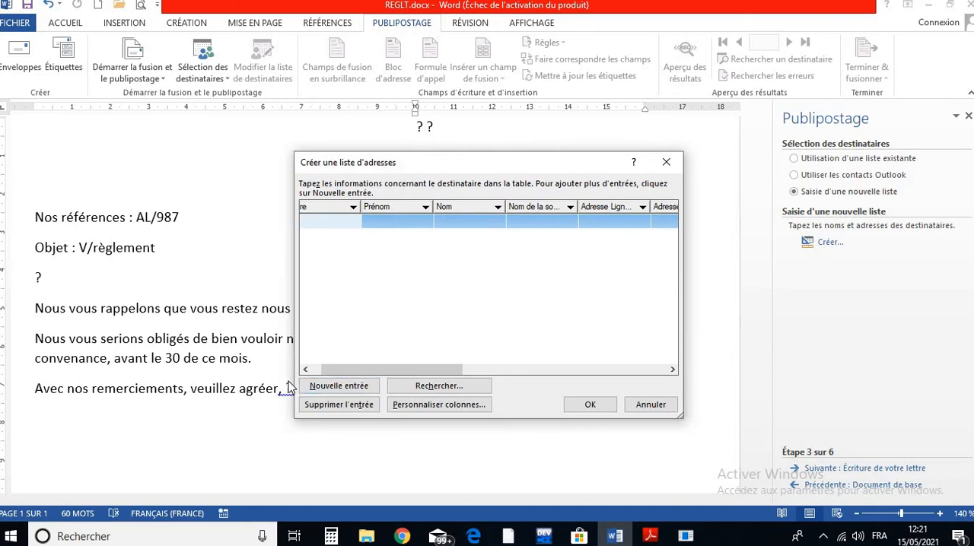
pyautogui.moveTo(352, 374); pyautogui.dragTo(312, 373)
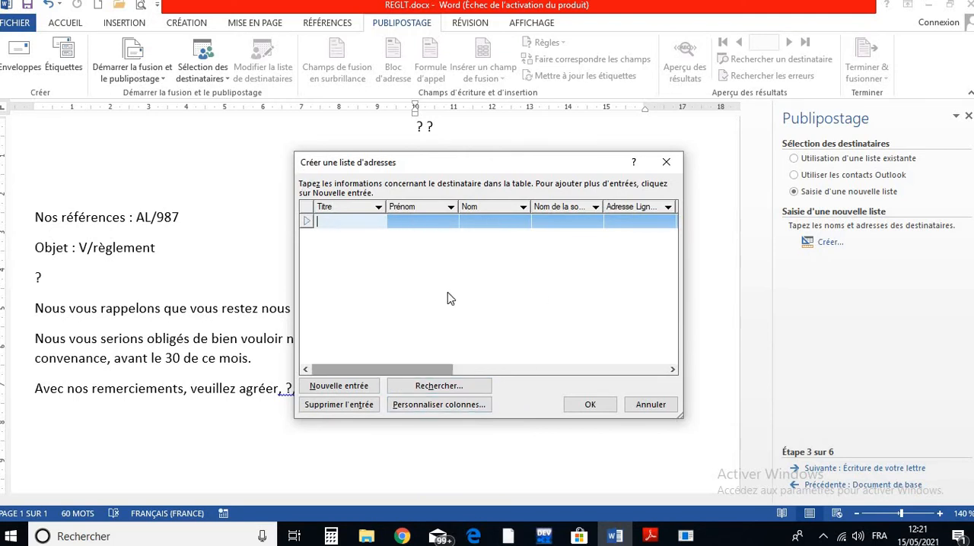
# - Customize the address list's columns by deleting the Prénom and Nom de la société fields
pyautogui.click(411, 410)
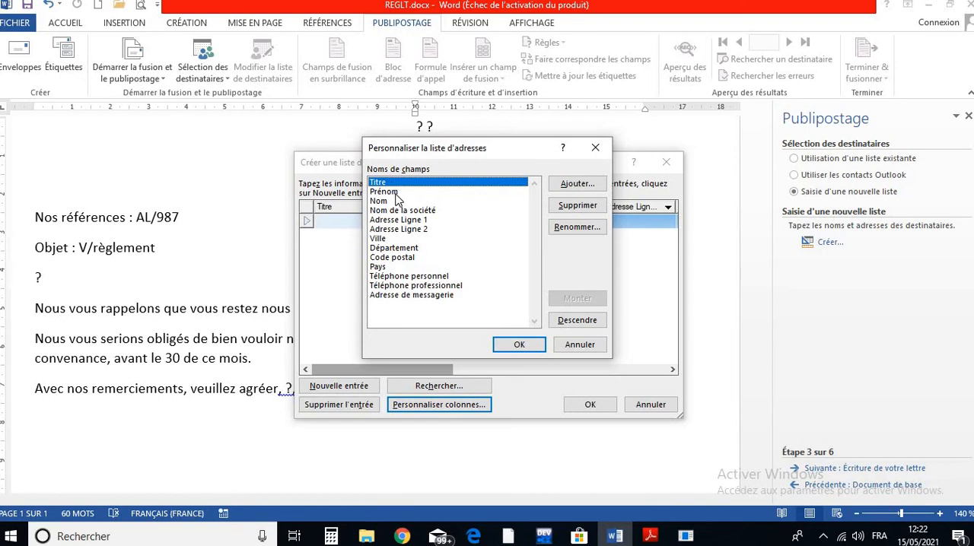
pyautogui.click(400, 193)
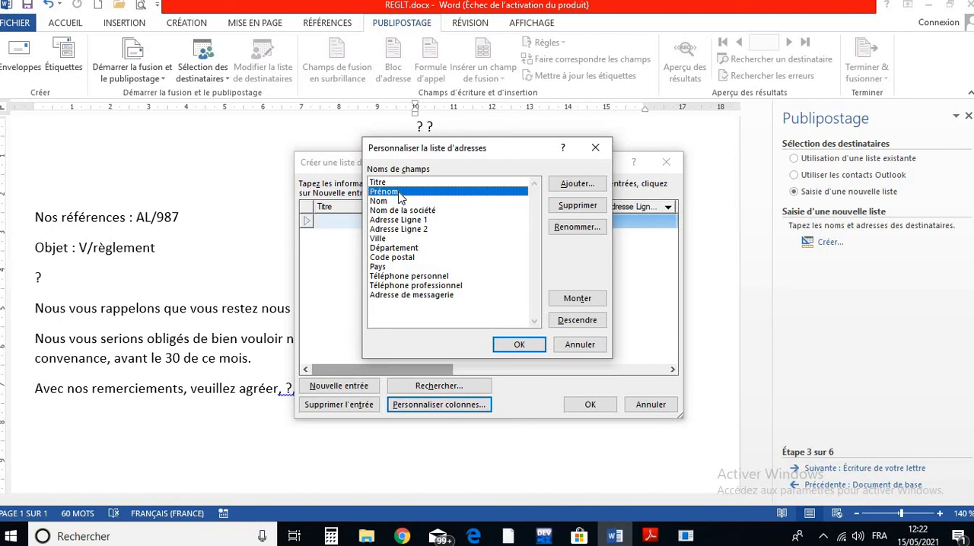
pyautogui.click(593, 208)
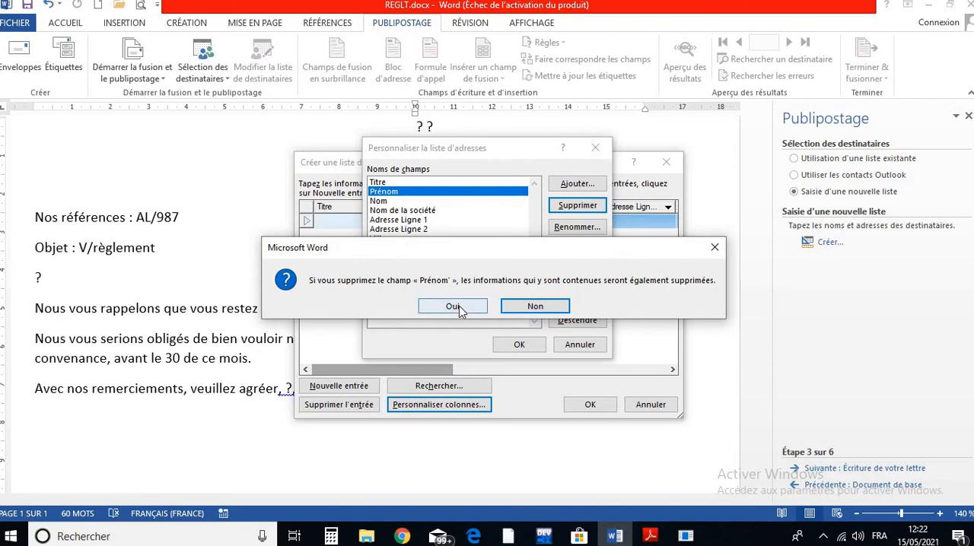
pyautogui.click(460, 307)
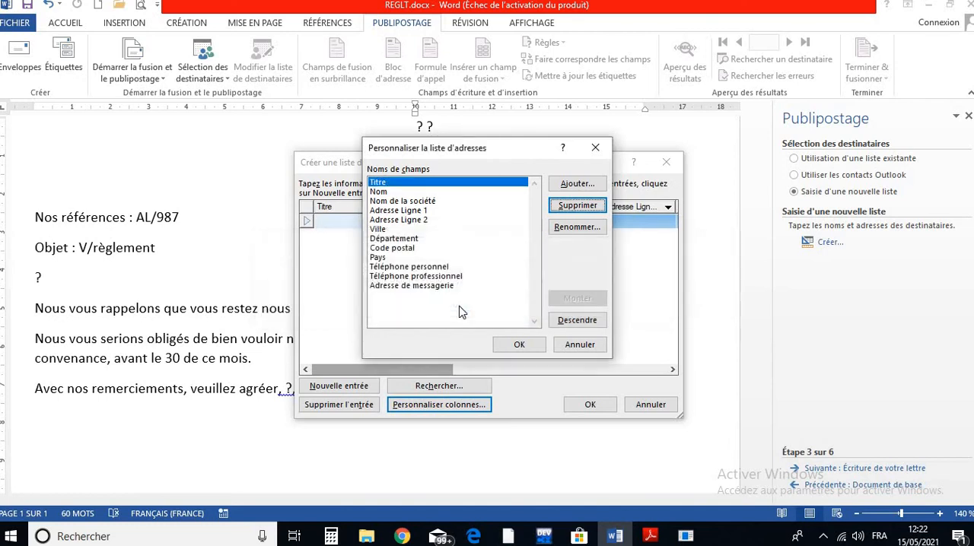
pyautogui.click(394, 193)
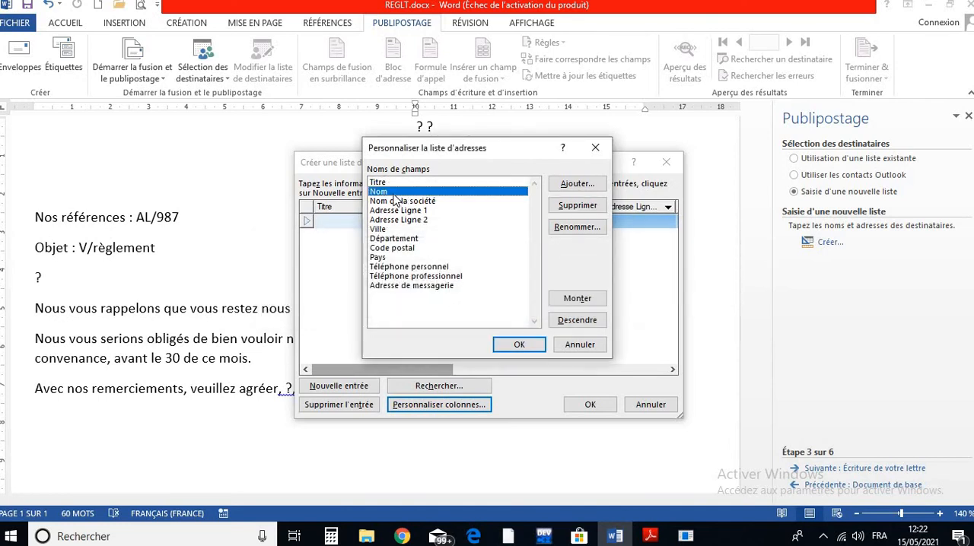
pyautogui.click(397, 202)
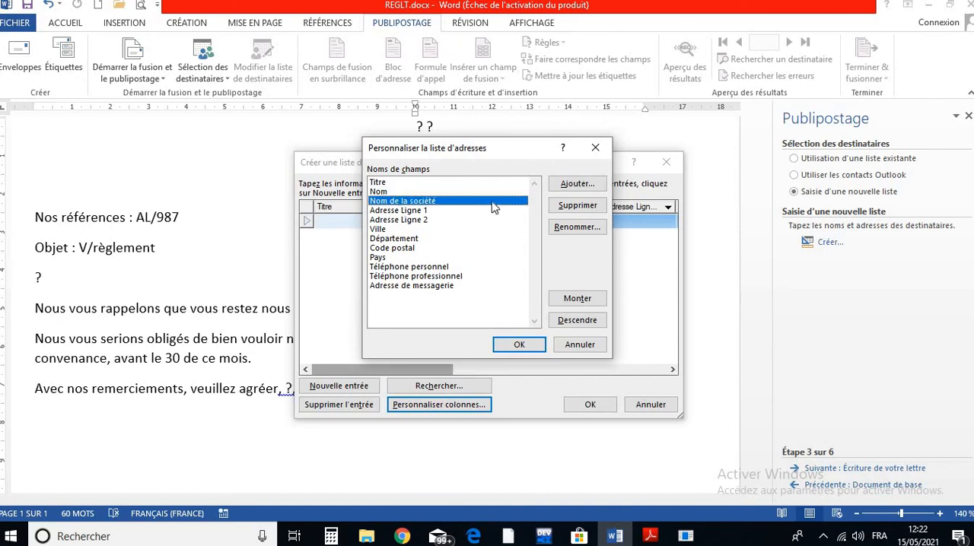
pyautogui.click(577, 206)
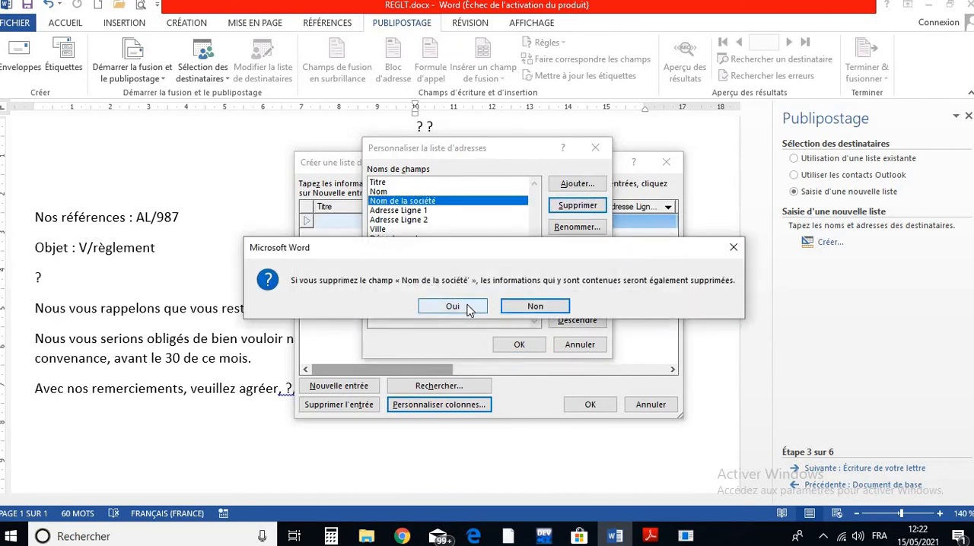
pyautogui.click(480, 306)
# - Delete the Adresse Ligne 2 field from the address list's columns
pyautogui.click(410, 202)
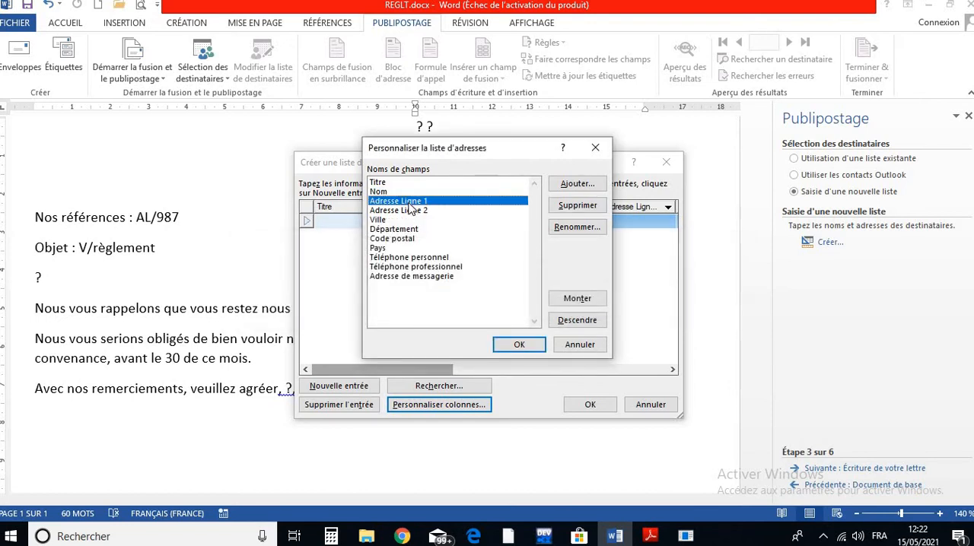
pyautogui.click(416, 211)
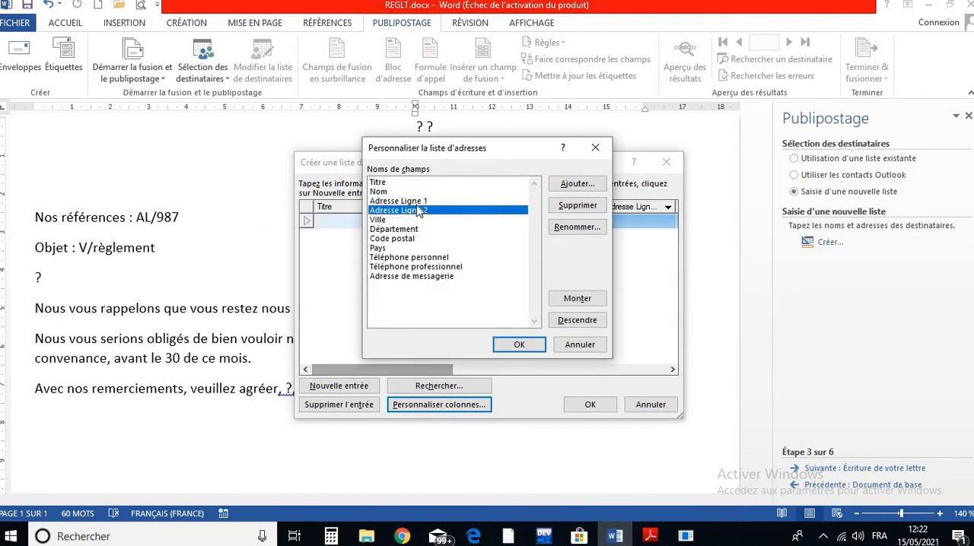
pyautogui.press('Up')
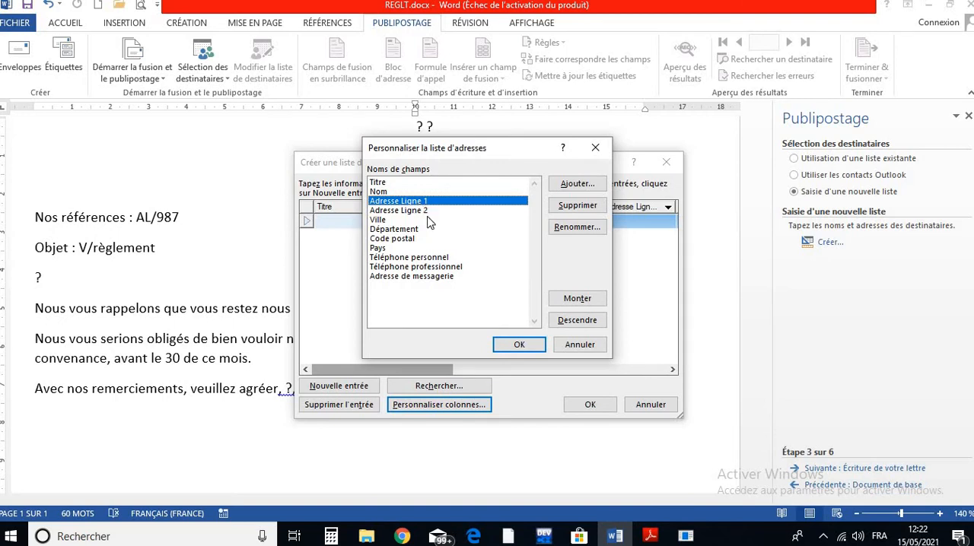
pyautogui.click(428, 210)
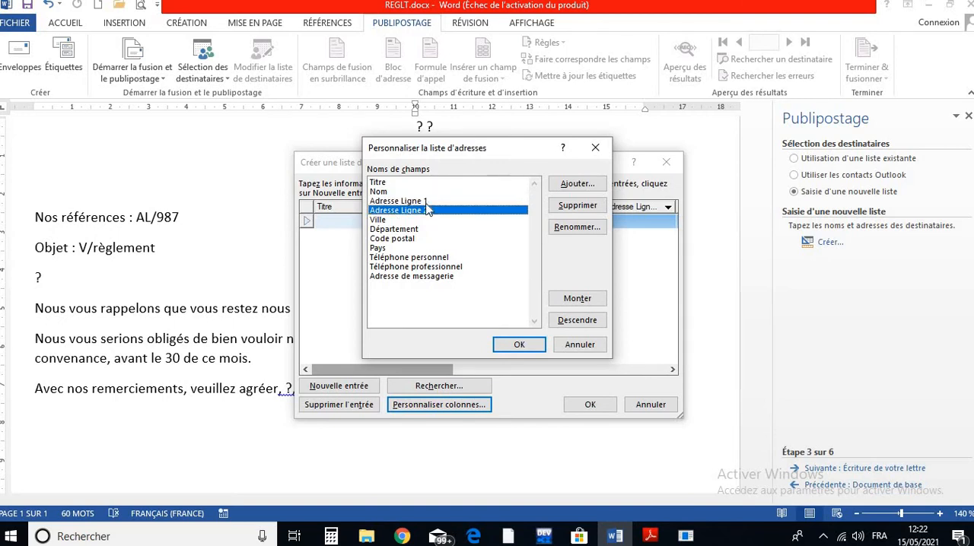
pyautogui.click(426, 201)
pyautogui.click(428, 211)
pyautogui.click(577, 206)
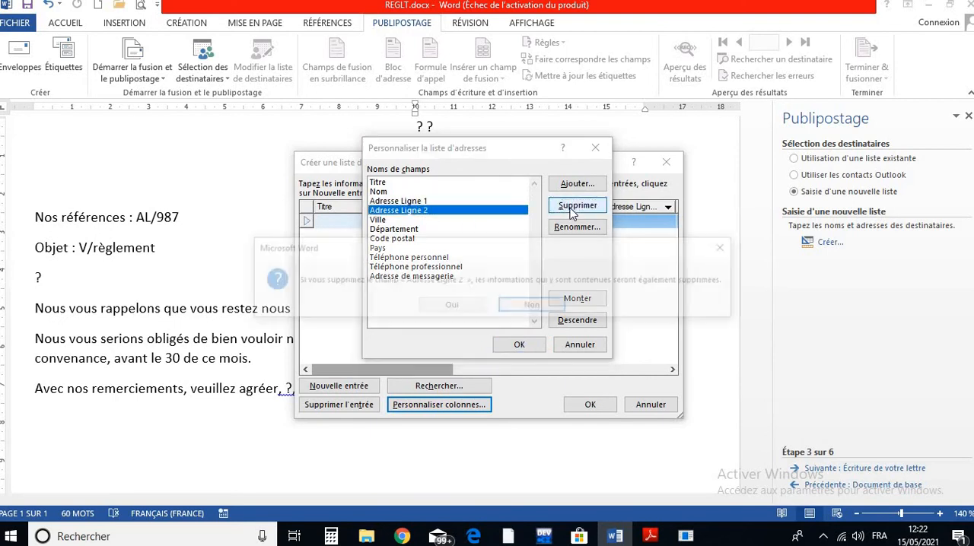
pyautogui.click(451, 306)
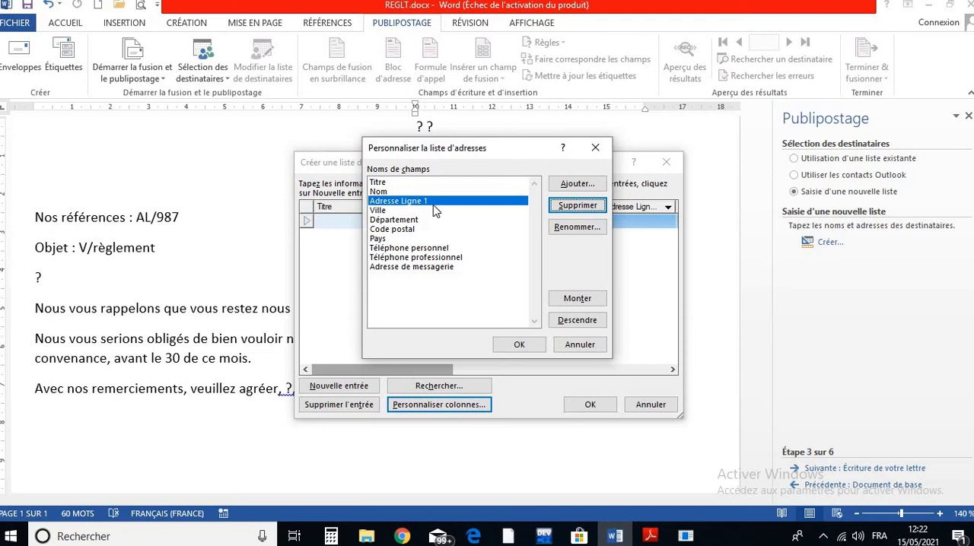
# - Rename the address list's Adresse Ligne 1 field to Adresse
pyautogui.click(404, 202)
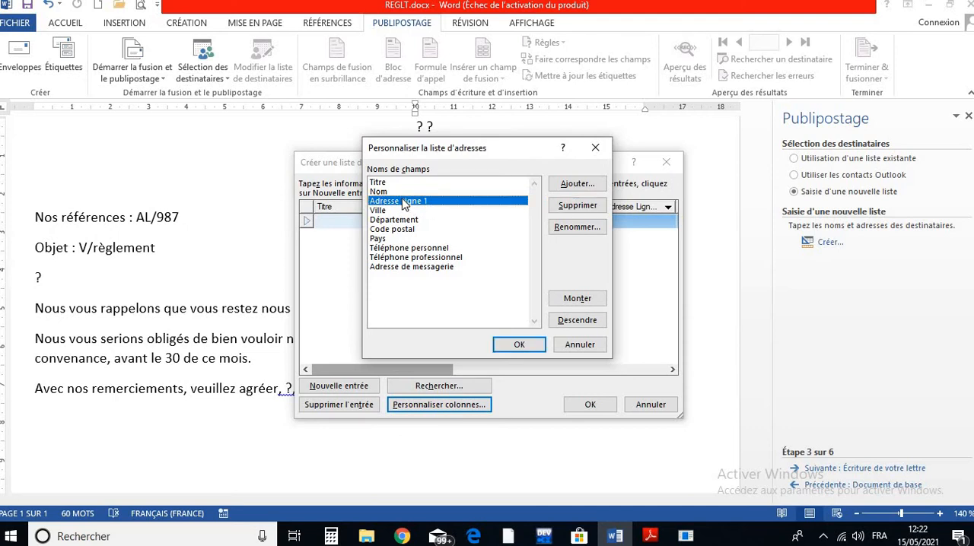
pyautogui.click(564, 229)
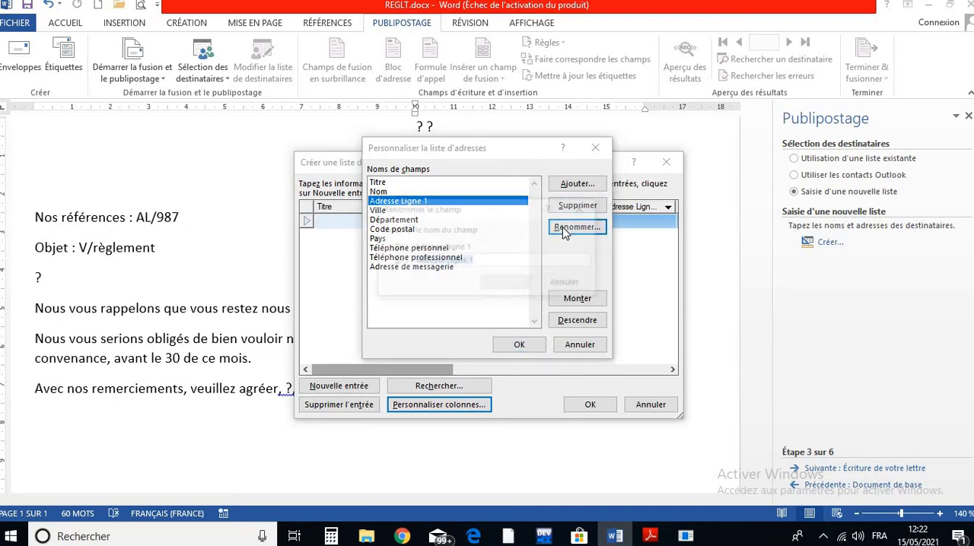
pyautogui.click(483, 262)
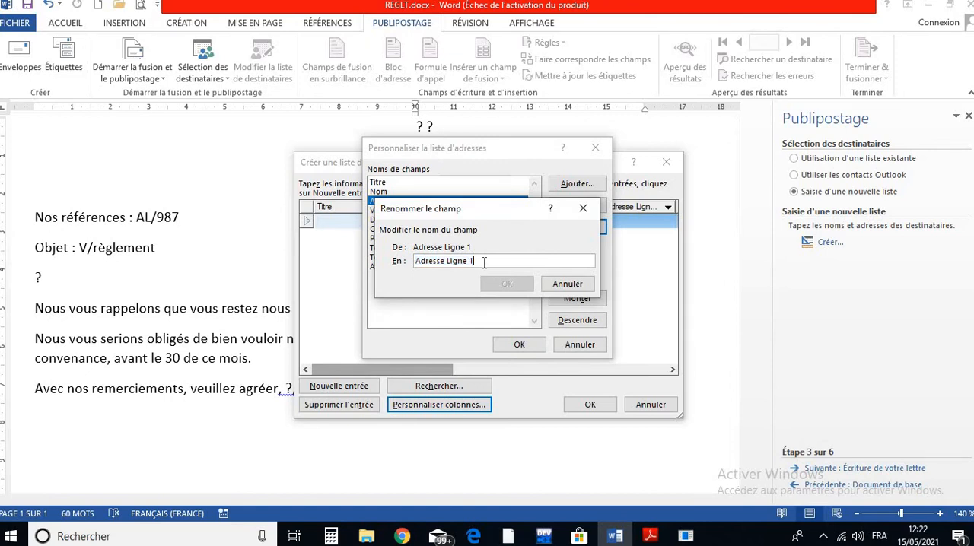
pyautogui.press('BackSpace')
pyautogui.press('BackSpace')
pyautogui.press('BackSpace')
pyautogui.press('BackSpace')
pyautogui.press('BackSpace')
pyautogui.press('BackSpace')
pyautogui.press('BackSpace')
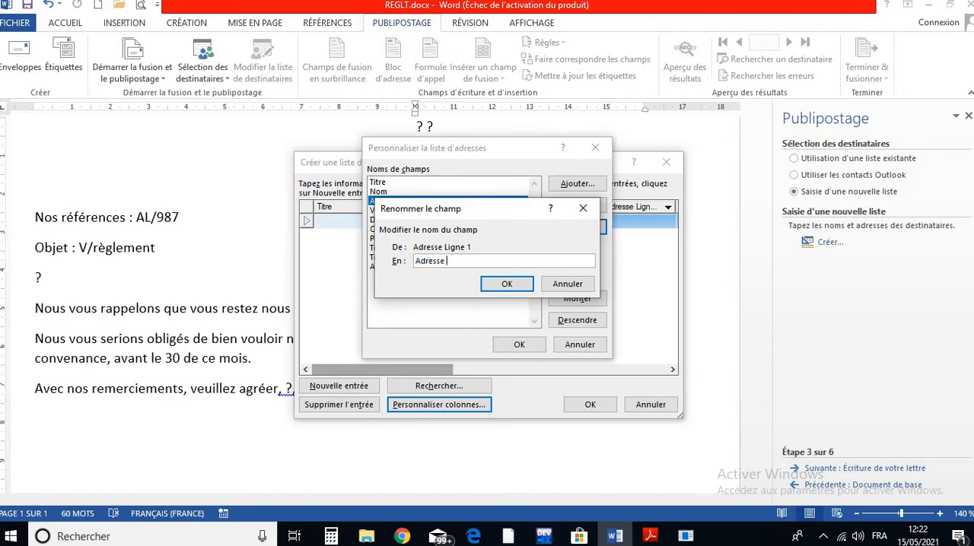
pyautogui.click(495, 284)
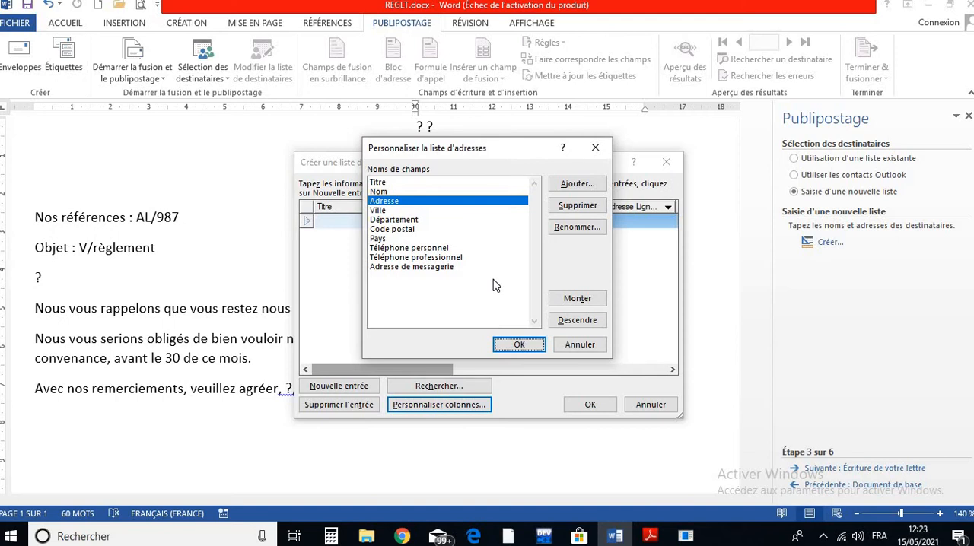
# - Delete the Ville and Département fields from the address list's columns
pyautogui.click(388, 213)
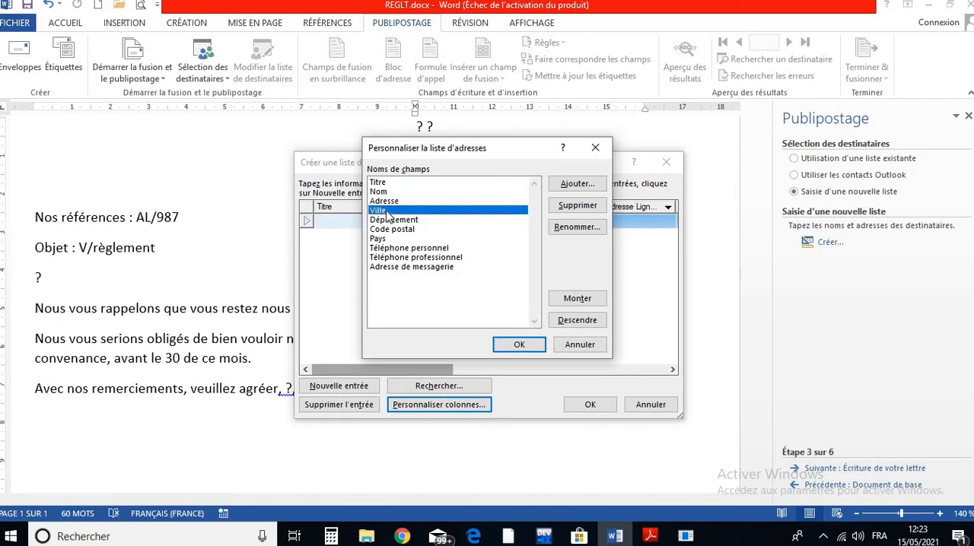
pyautogui.click(581, 209)
pyautogui.click(461, 308)
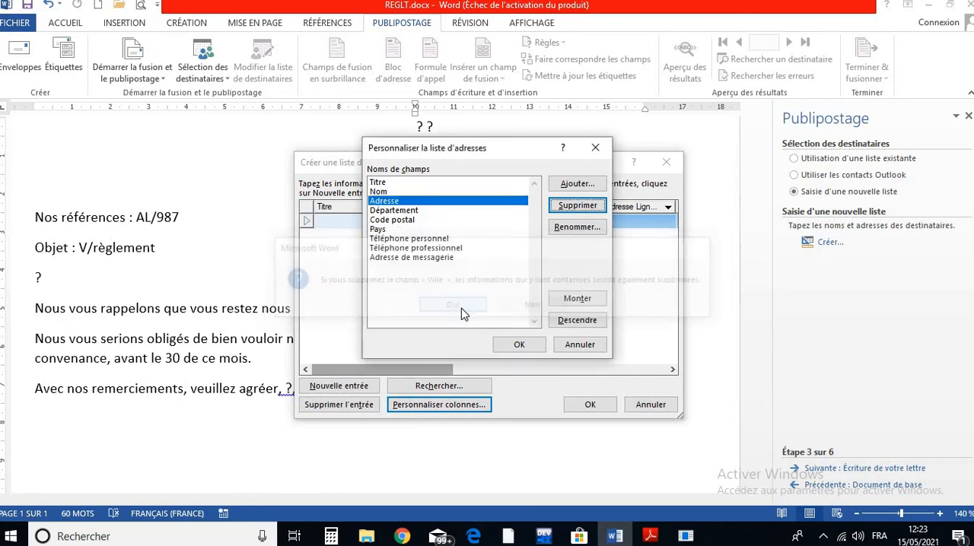
pyautogui.click(419, 211)
pyautogui.click(579, 206)
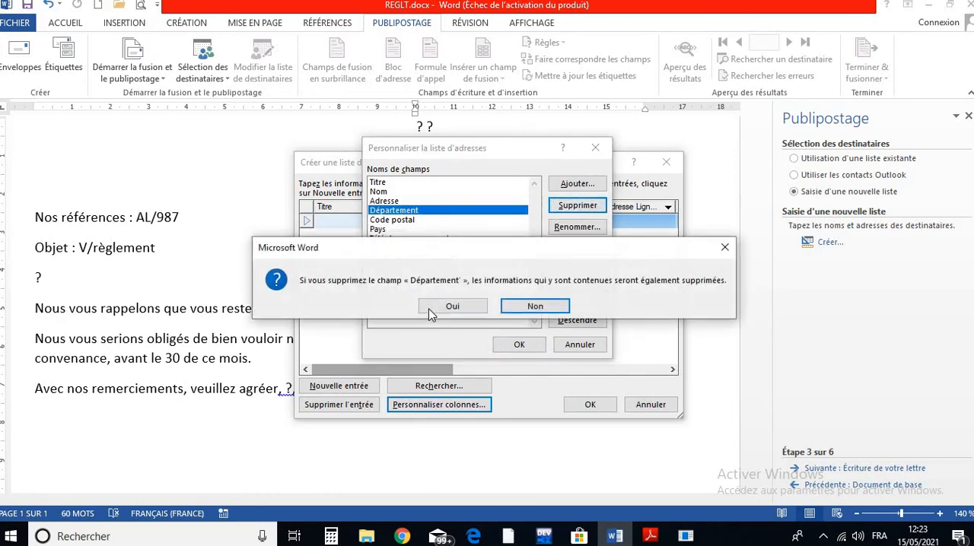
pyautogui.click(452, 306)
# - Rename the Code postal field to Code in the address list's columns
pyautogui.click(407, 213)
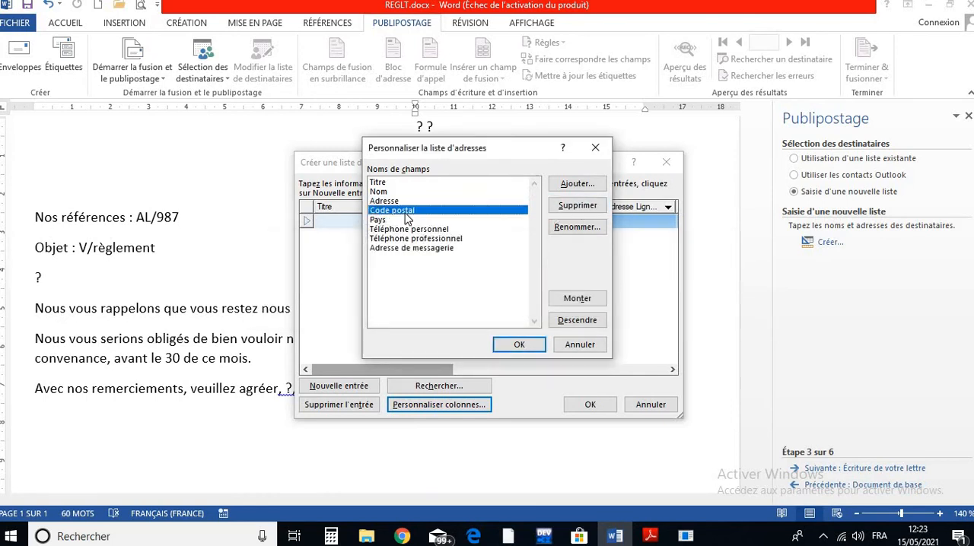
pyautogui.click(575, 226)
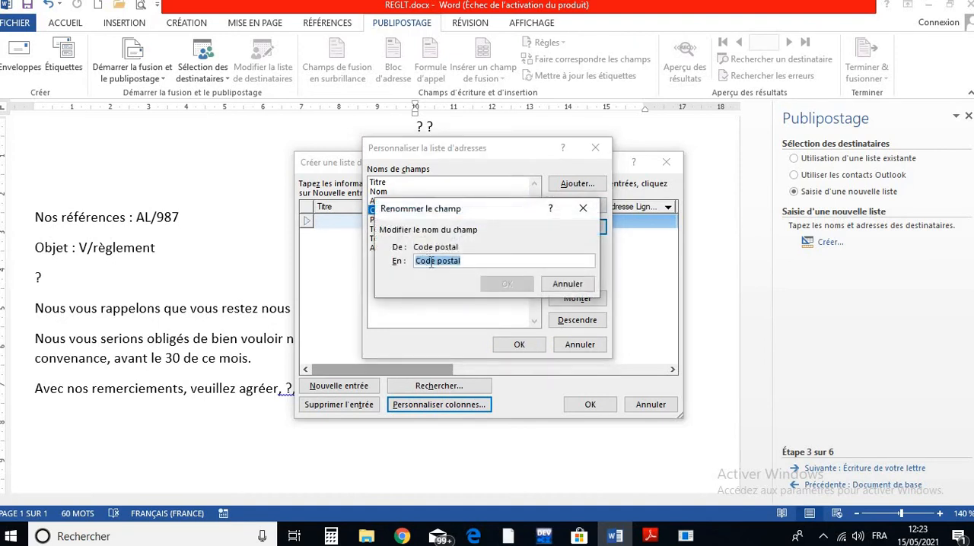
pyautogui.click(472, 261)
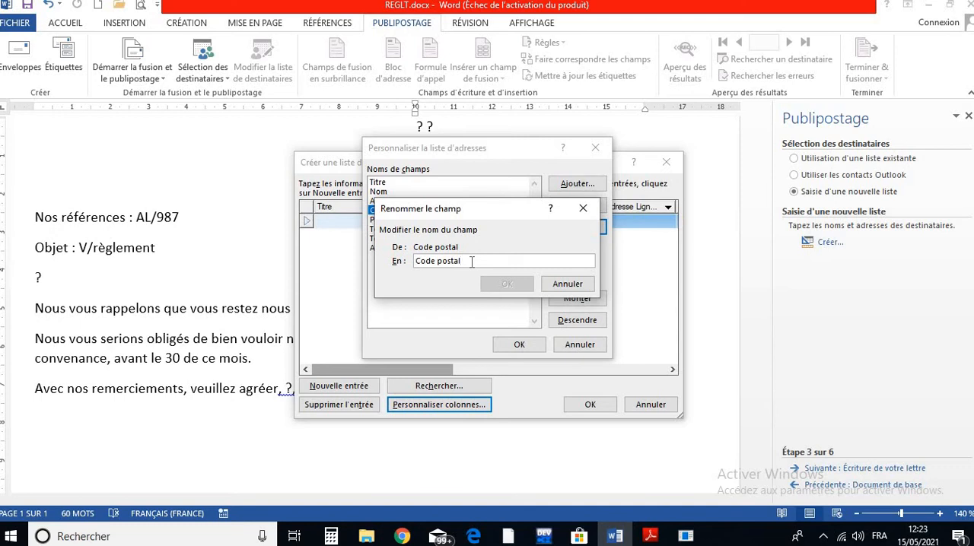
pyautogui.press('BackSpace')
pyautogui.press('BackSpace')
pyautogui.press('BackSpace')
pyautogui.press('BackSpace')
pyautogui.press('BackSpace')
pyautogui.press('BackSpace')
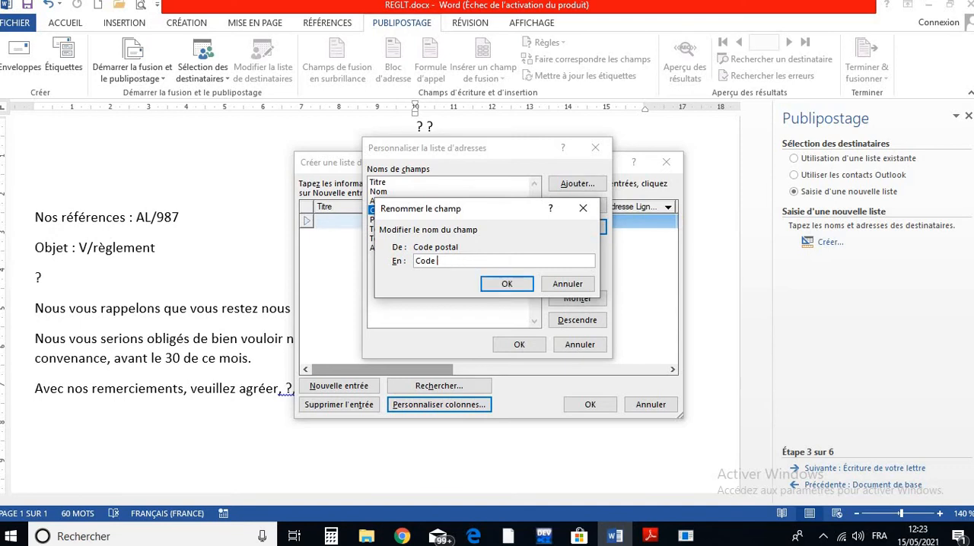
pyautogui.click(509, 283)
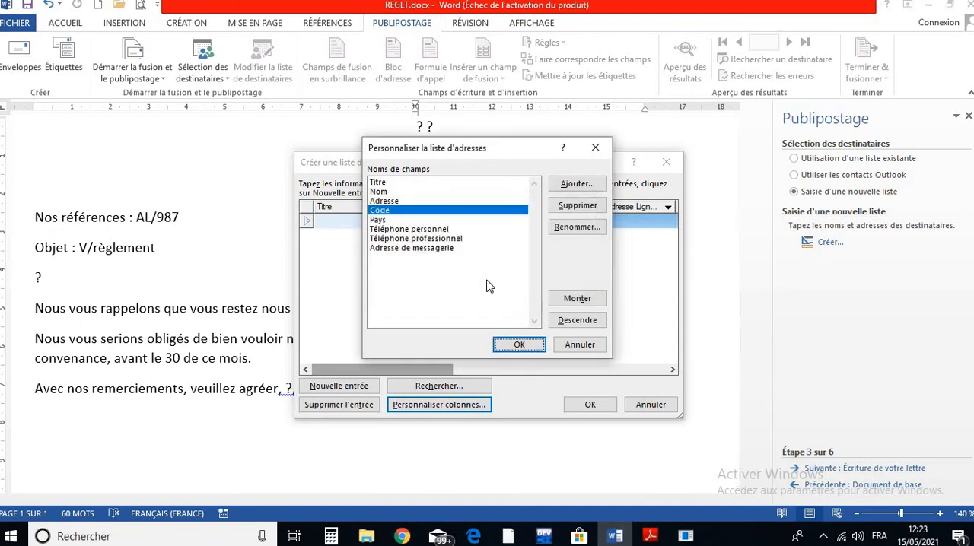
# - Delete the Pays and Téléphone personnel fields from the address list's columns
pyautogui.click(380, 220)
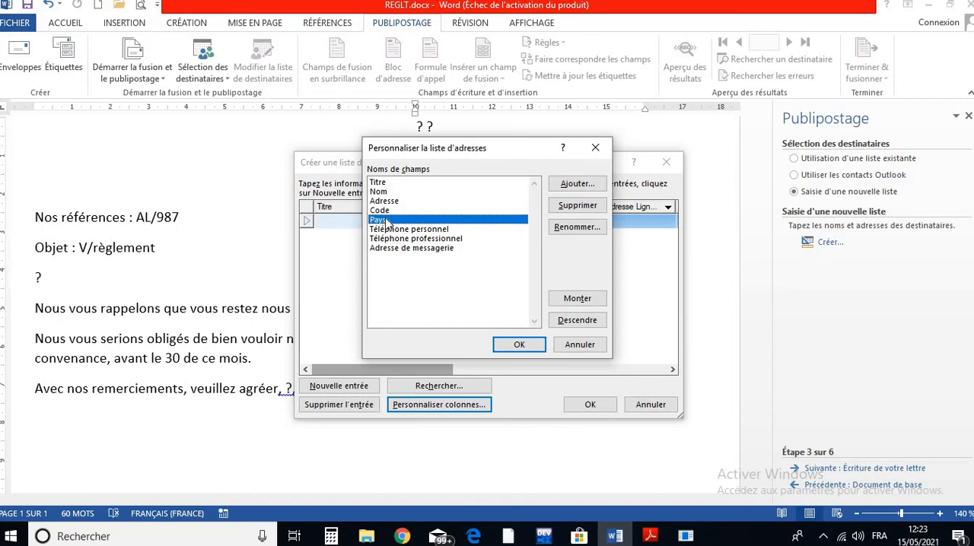
pyautogui.click(577, 205)
pyautogui.click(452, 305)
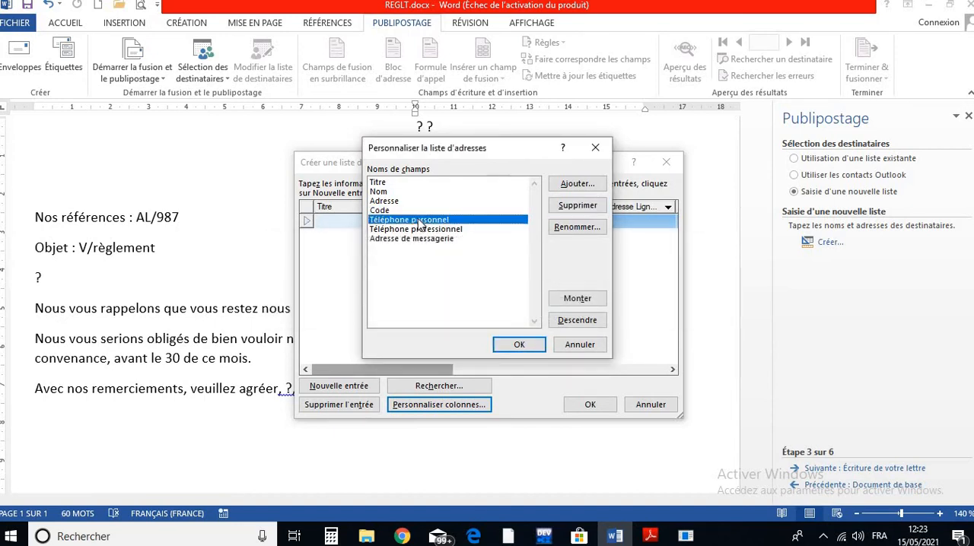
pyautogui.click(572, 206)
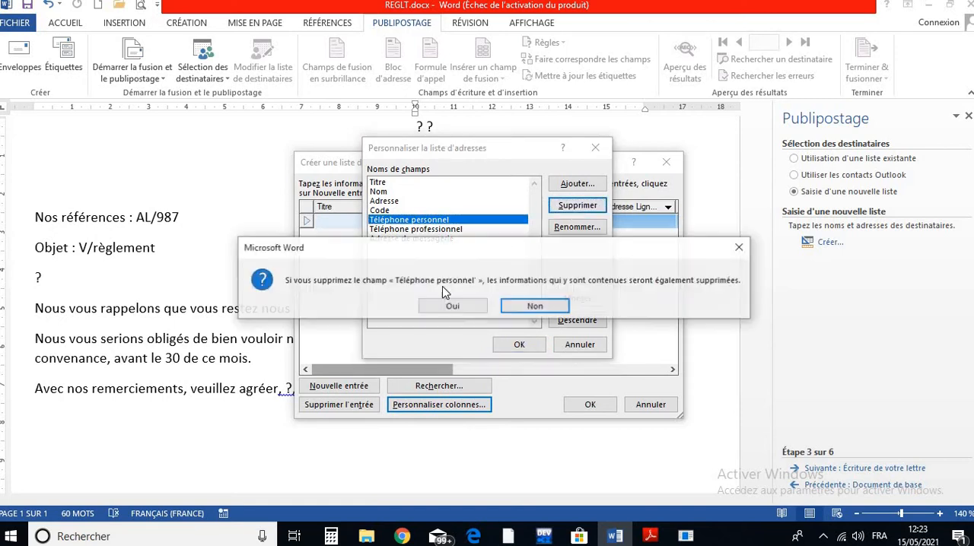
pyautogui.click(452, 305)
# - Delete the Téléphone professionnel and Adresse de messagerie fields from the address list's columns
pyautogui.click(437, 220)
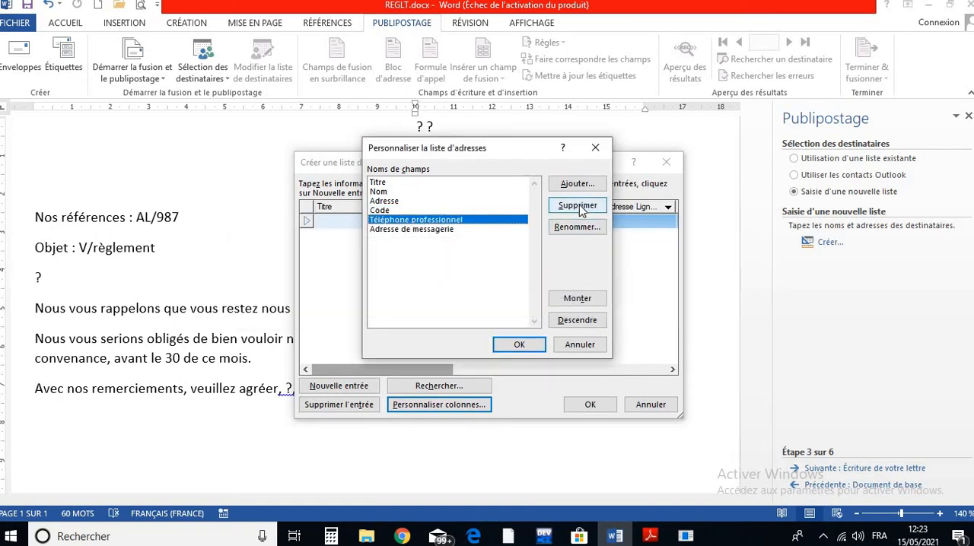
pyautogui.click(579, 204)
pyautogui.click(448, 296)
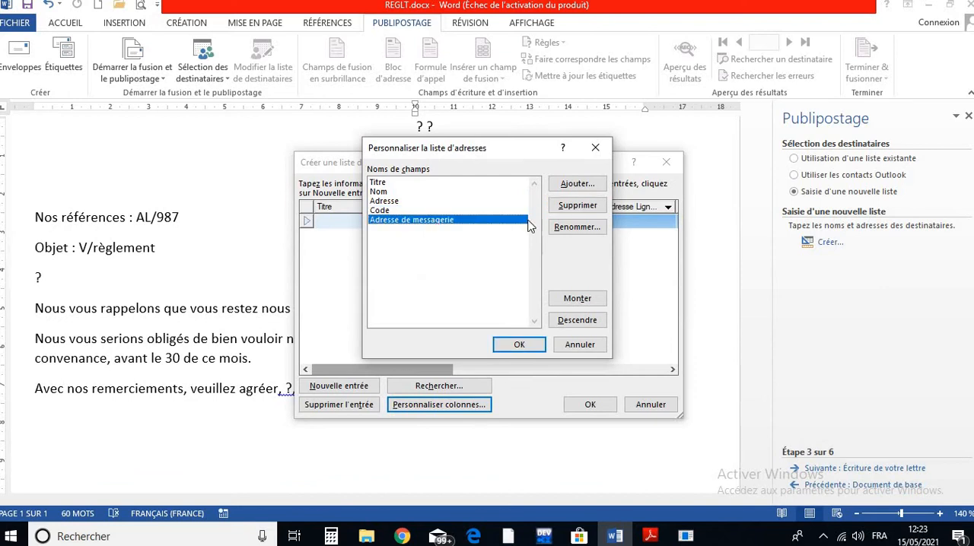
pyautogui.click(566, 210)
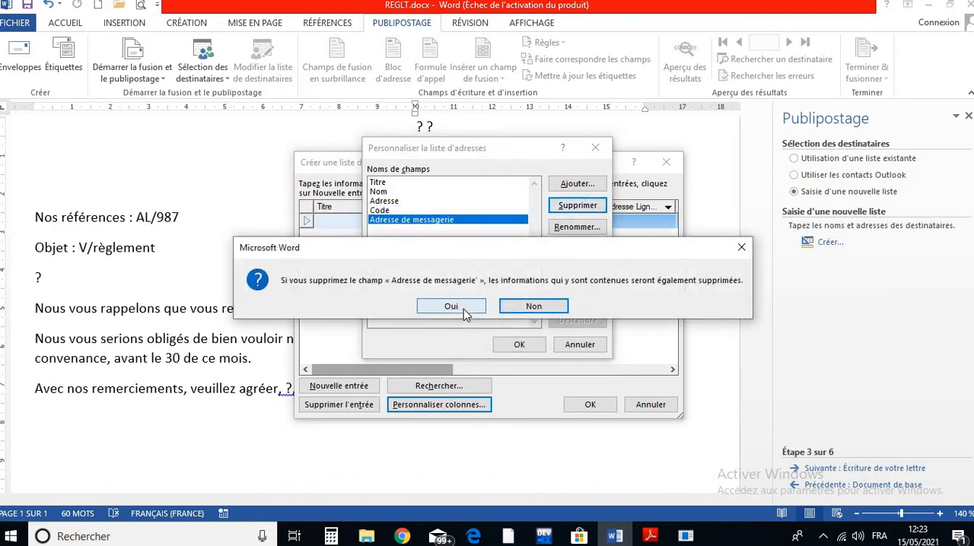
pyautogui.click(461, 308)
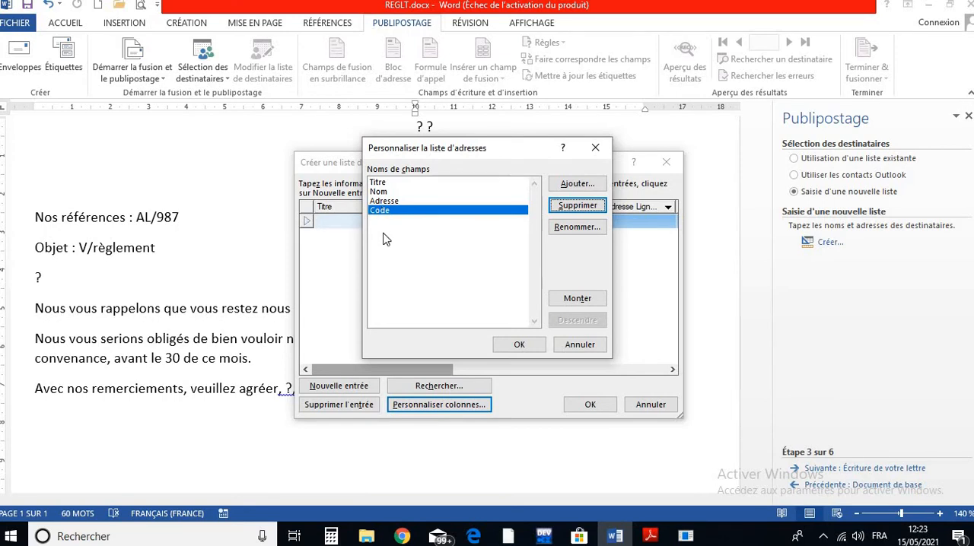
# - Add a new field named Localité after the Code field in the address list's columns
pyautogui.click(380, 185)
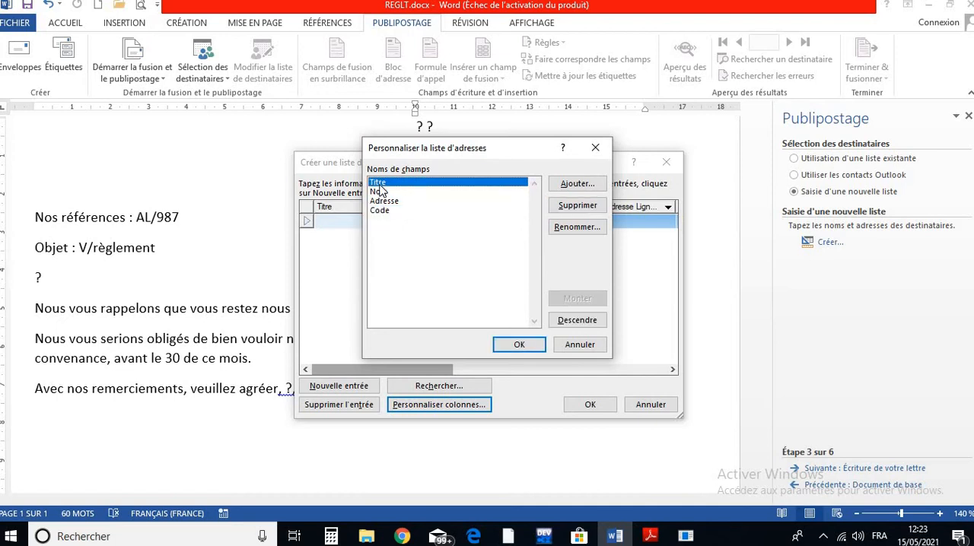
pyautogui.click(391, 194)
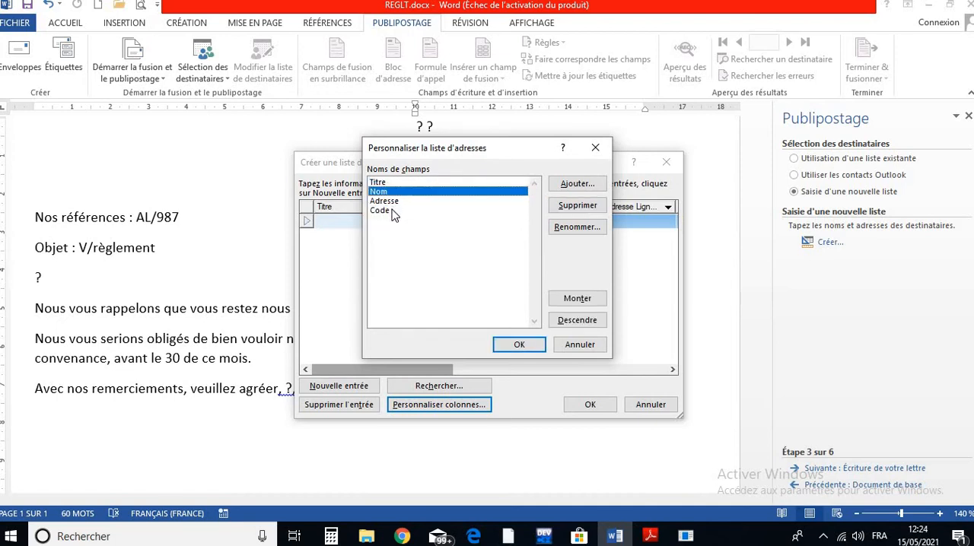
pyautogui.click(393, 212)
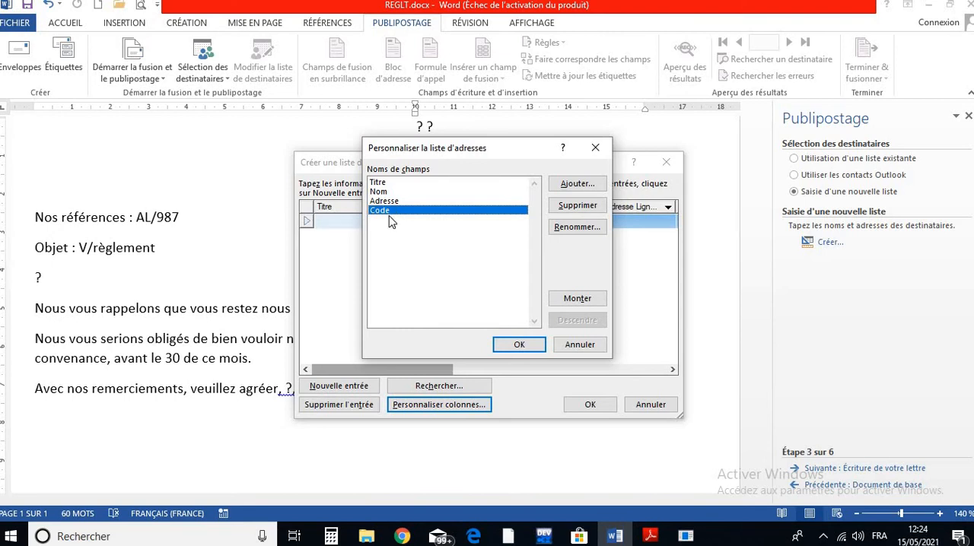
pyautogui.click(577, 184)
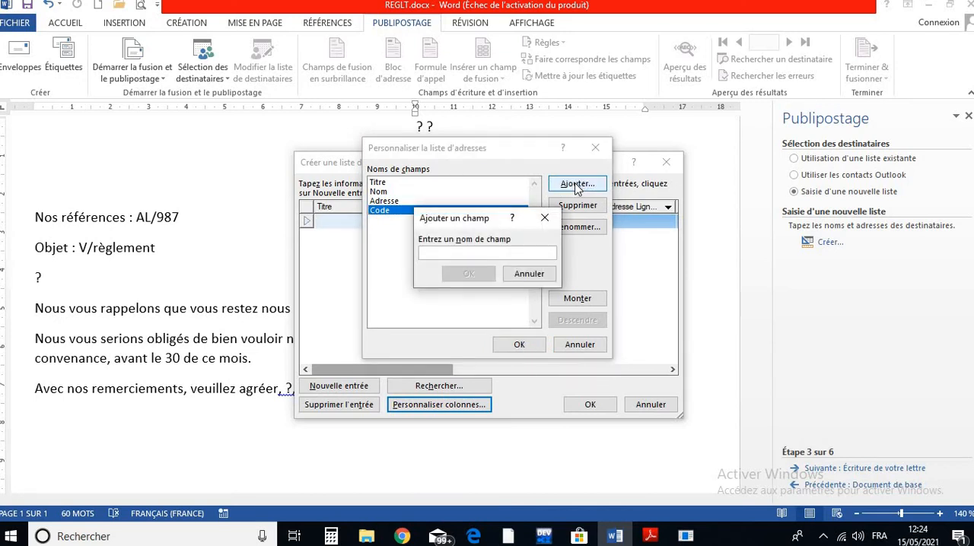
pyautogui.write('Lo')
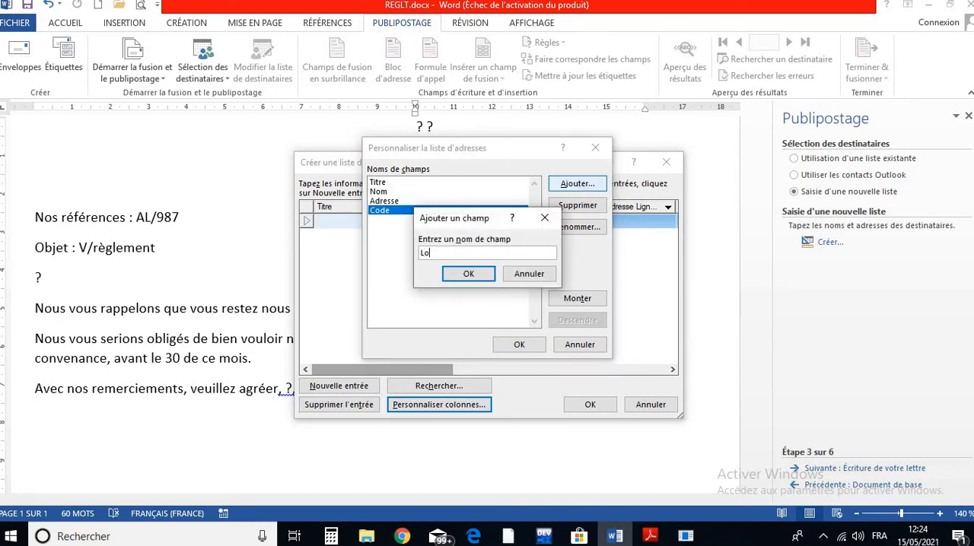
pyautogui.write('calité')
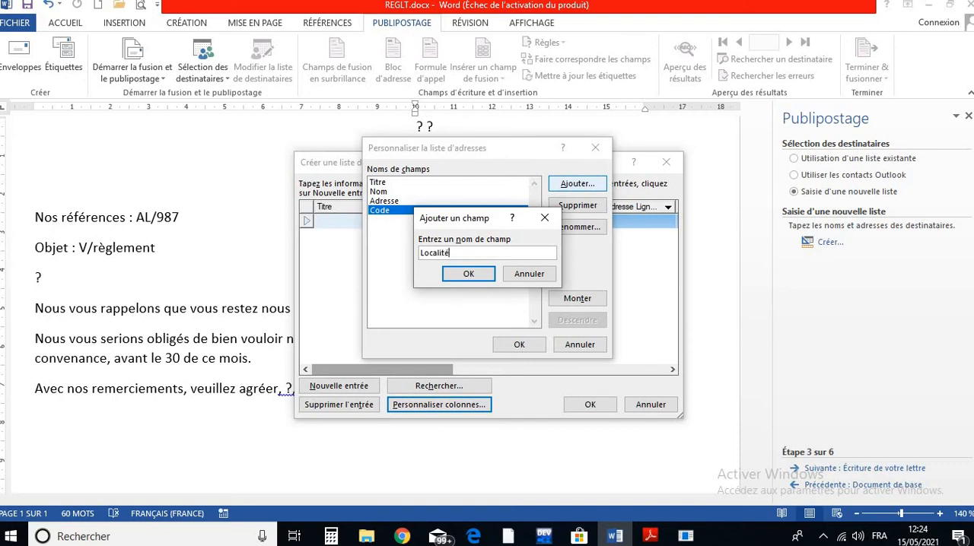
pyautogui.click(469, 275)
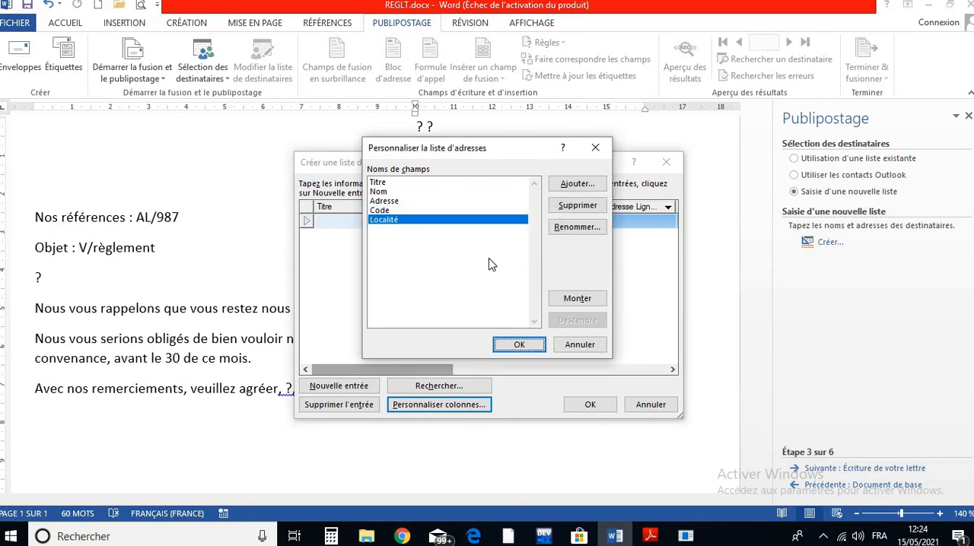
# - Add a new field named Somme after Localité in the address list's columns
pyautogui.click(574, 190)
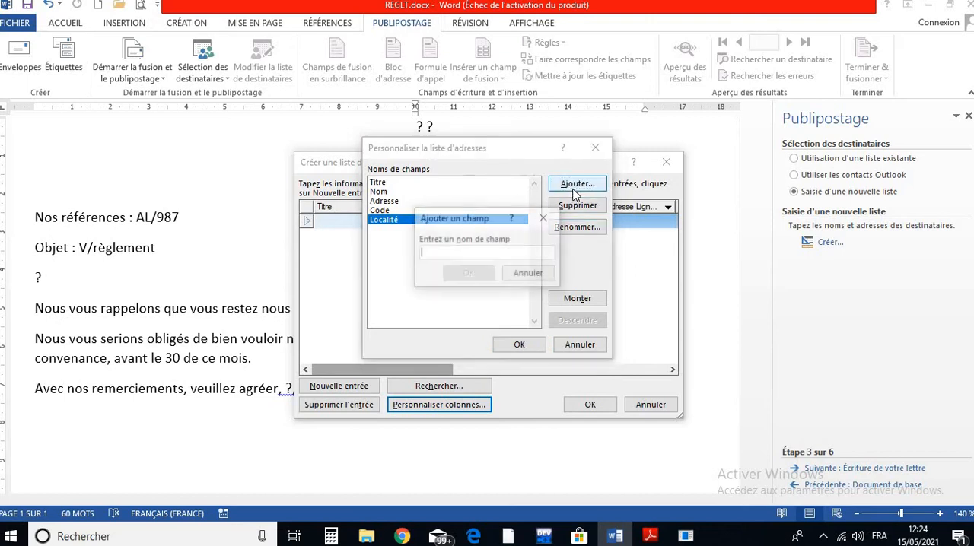
pyautogui.write('Somme')
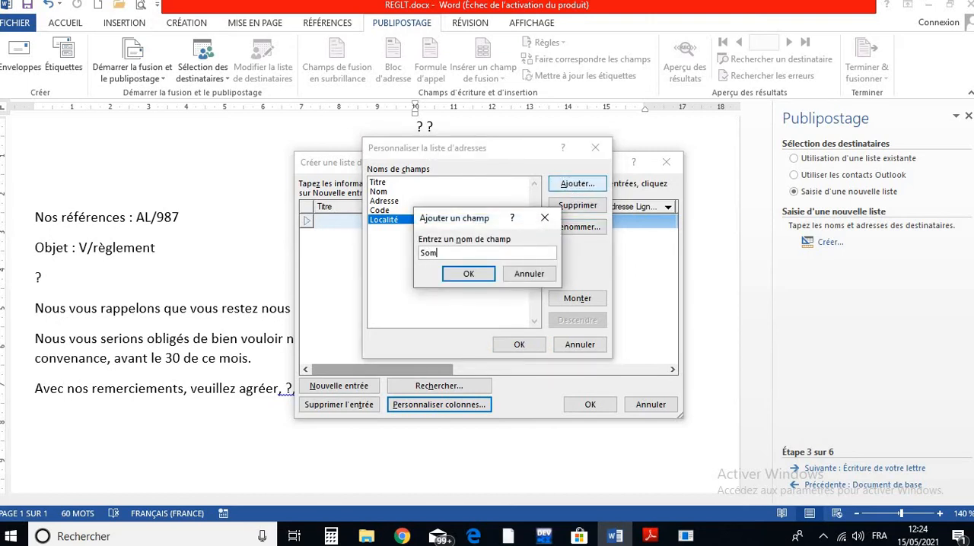
pyautogui.click(468, 278)
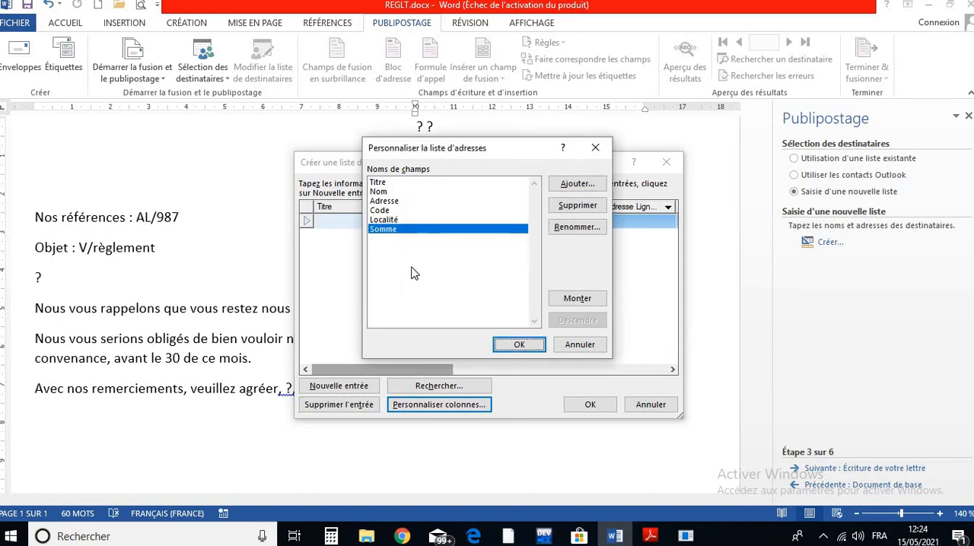
# - Reorder the address list's columns by moving the Code field up above Adresse and back down to between Localité and Somme
pyautogui.click(383, 184)
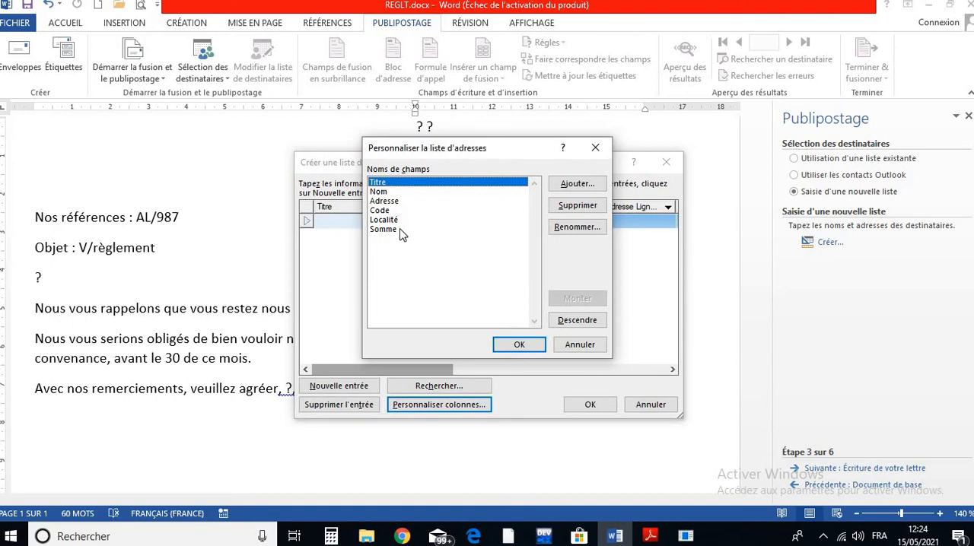
pyautogui.click(392, 203)
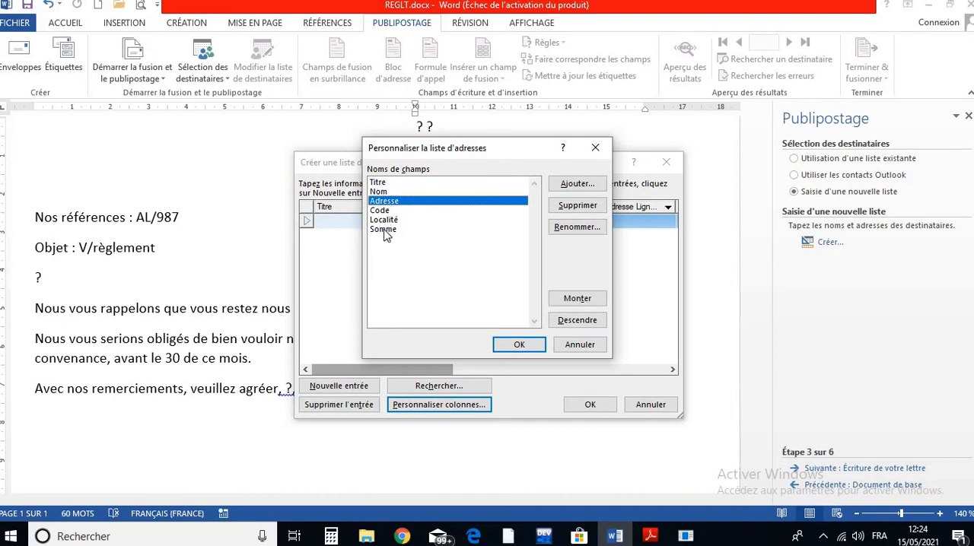
pyautogui.click(384, 228)
pyautogui.click(384, 219)
pyautogui.click(383, 211)
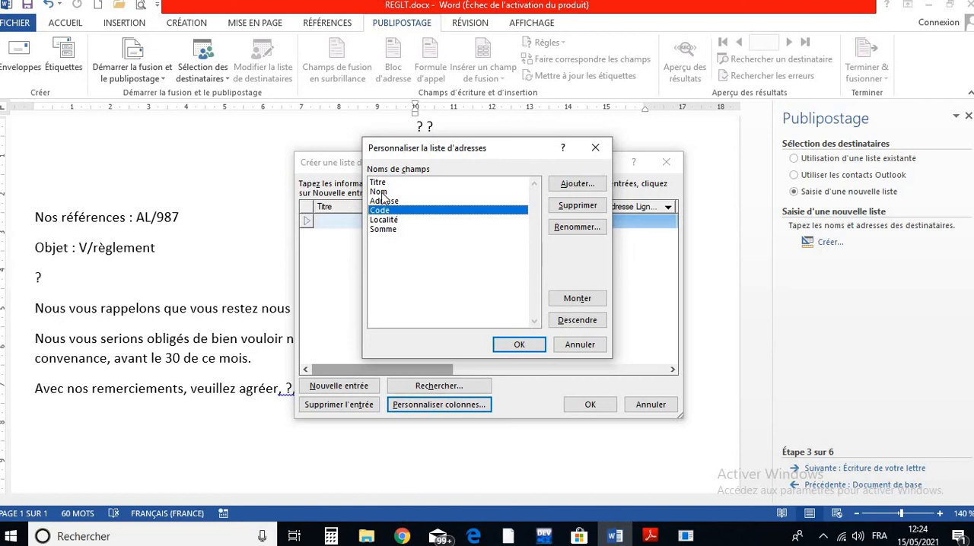
pyautogui.click(567, 306)
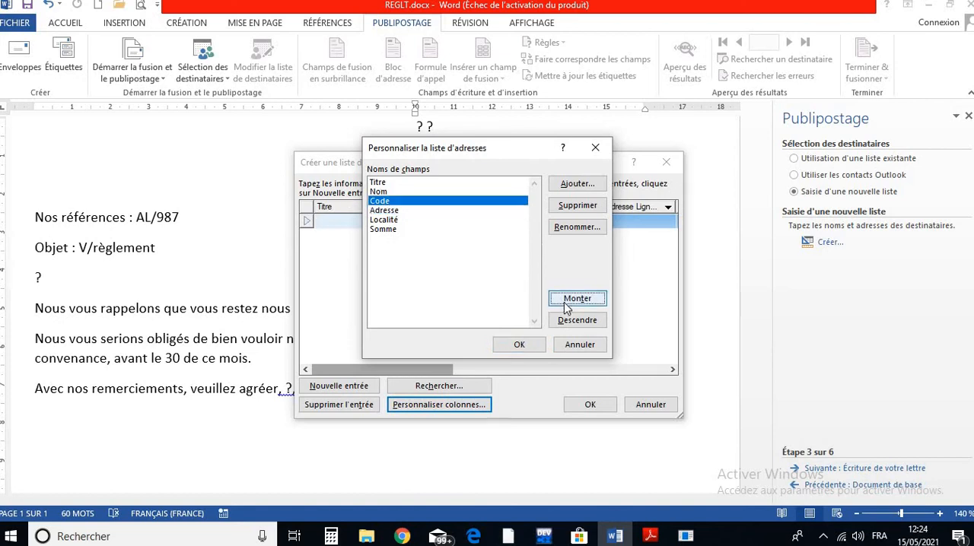
pyautogui.click(566, 306)
pyautogui.click(586, 325)
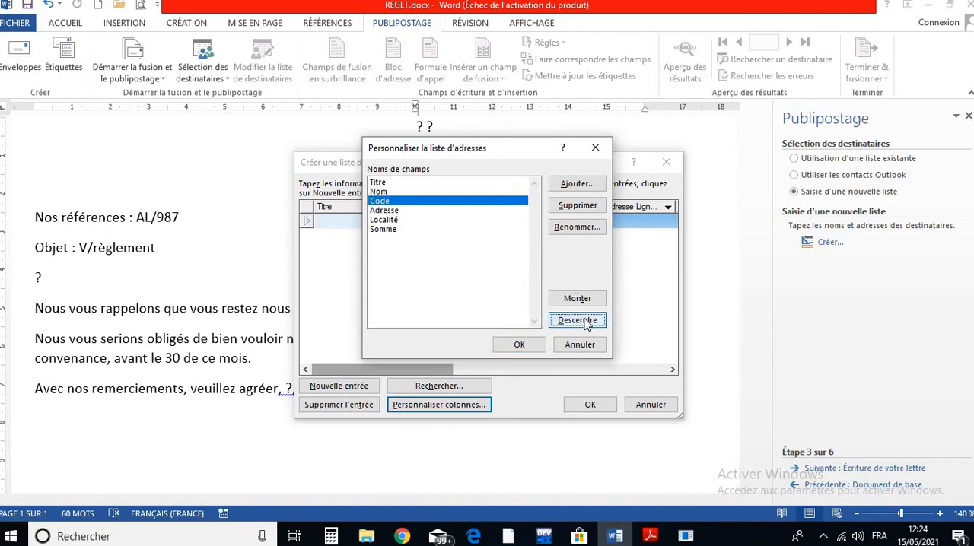
pyautogui.click(585, 325)
pyautogui.click(585, 325)
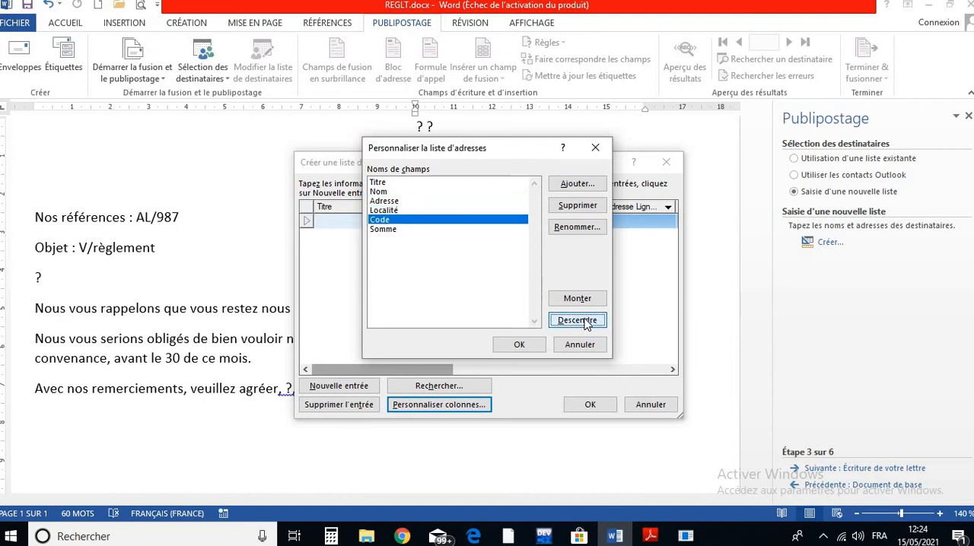
# - Move the Code field up to between Nom and Adresse and back down below Localité
pyautogui.click(586, 324)
pyautogui.click(571, 301)
pyautogui.click(570, 302)
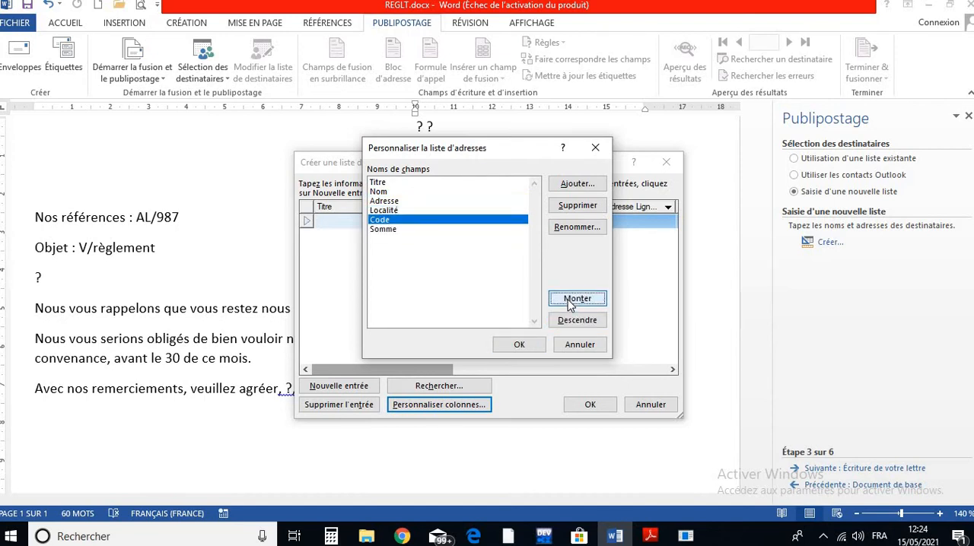
pyautogui.click(570, 302)
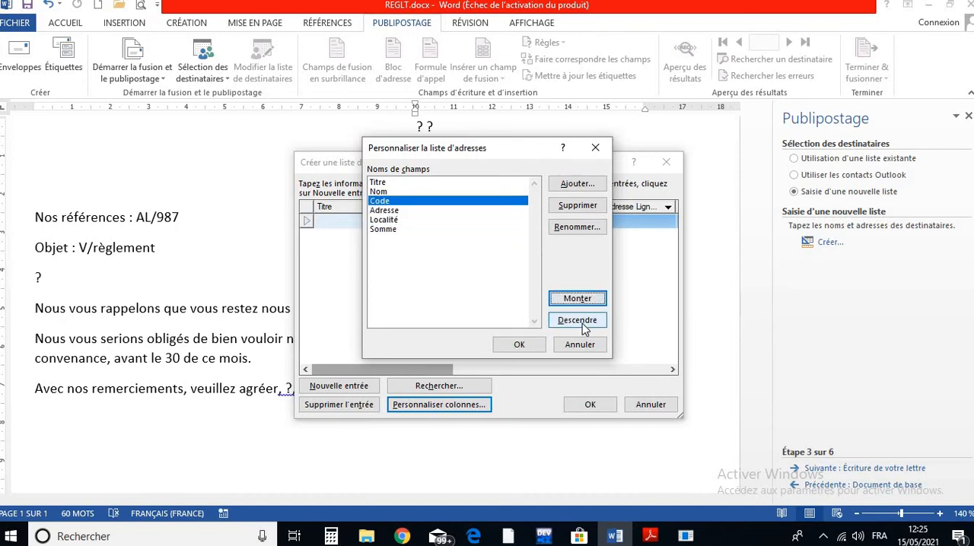
pyautogui.click(582, 324)
pyautogui.click(581, 324)
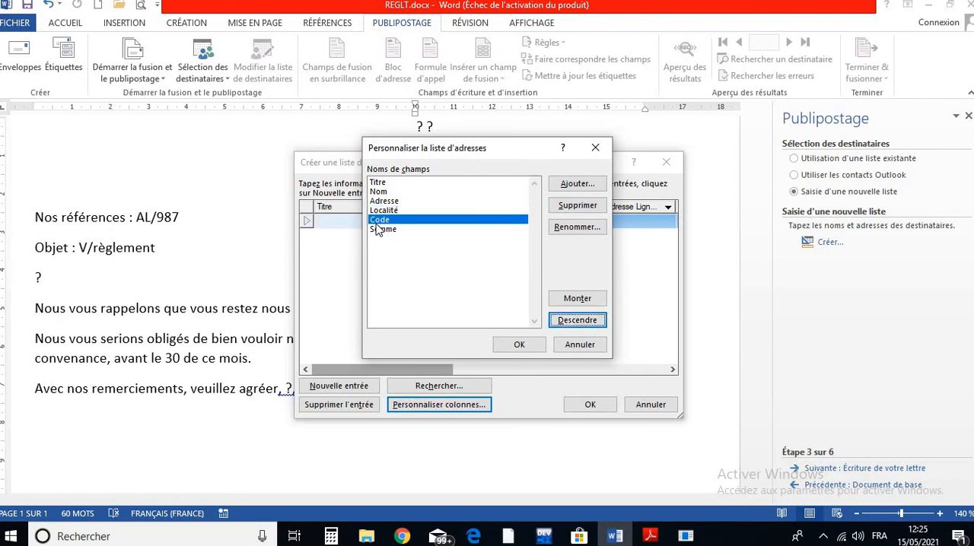
# - Place the Code field between Adresse and Localité and apply the customized columns to the address list
pyautogui.click(575, 299)
pyautogui.click(380, 183)
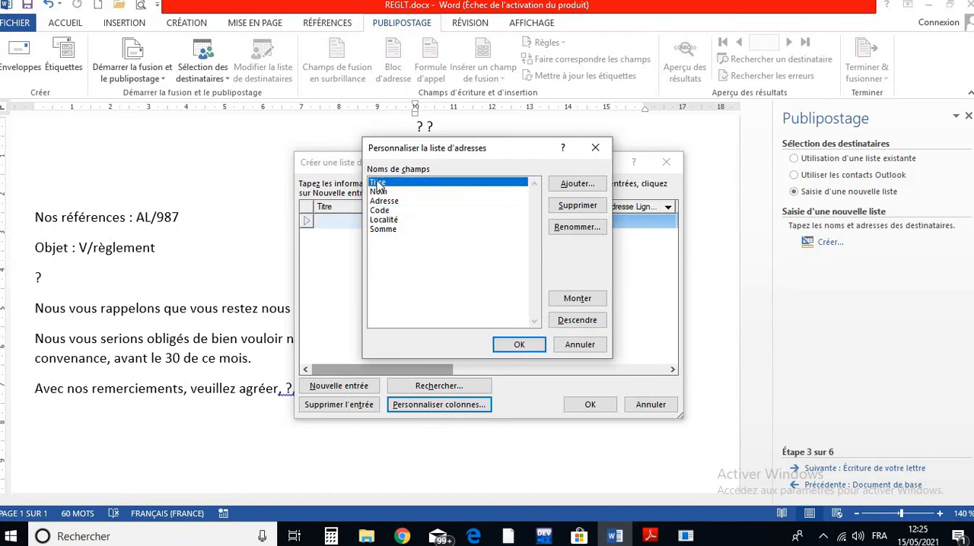
pyautogui.click(517, 345)
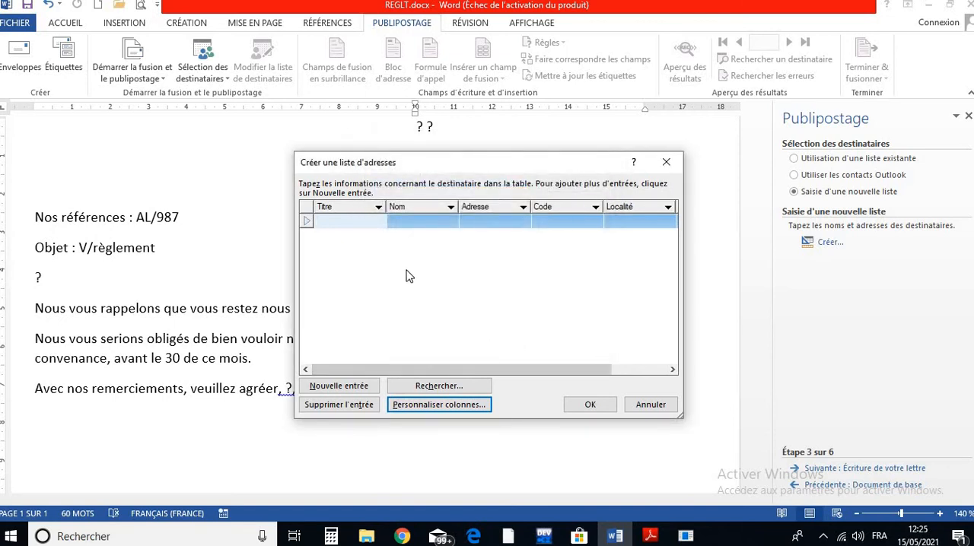
# - Fill in the first recipient's entry with the title Mme, the recipient's name and the street address
pyautogui.write('Mme')
pyautogui.press('Tab')
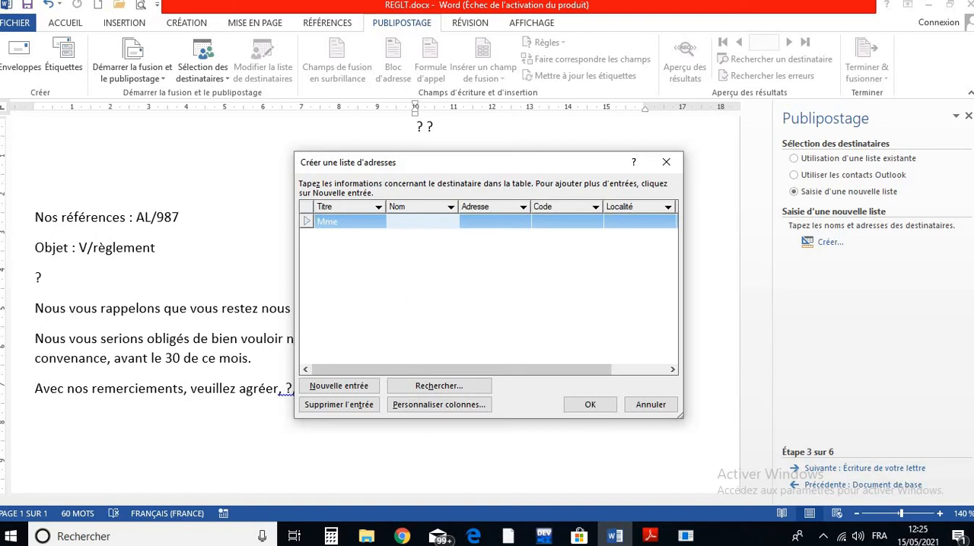
pyautogui.write('AICHA')
pyautogui.press('Tab')
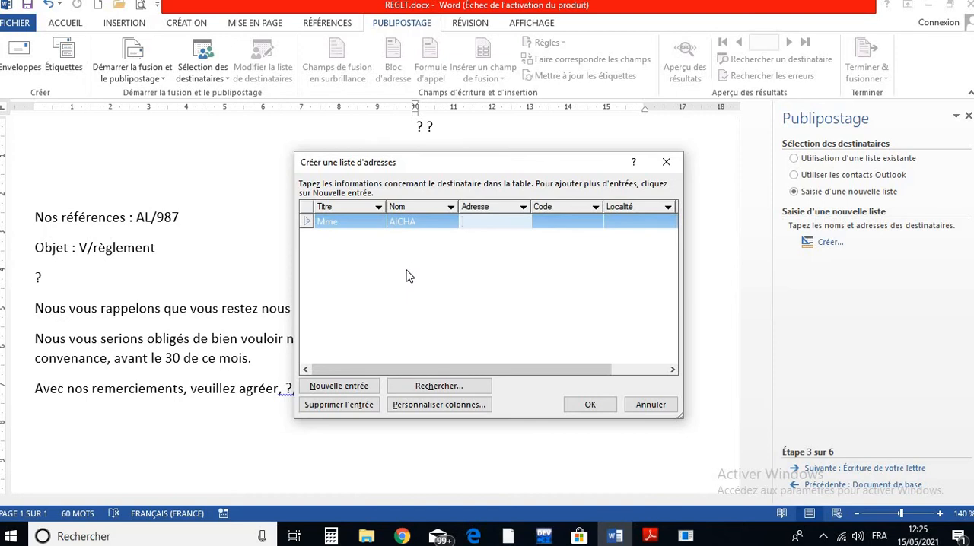
pyautogui.write('25')
pyautogui.write('9')
pyautogui.write(' AV')
pyautogui.write(' M')
pyautogui.write('ohammed')
pyautogui.write(' V')
pyautogui.press('Tab')
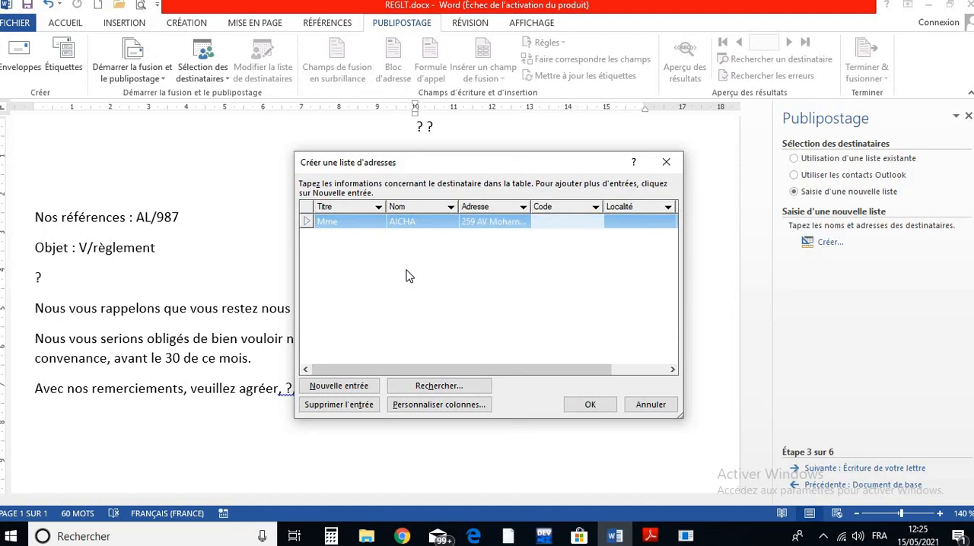
# - Complete the first recipient's entry with the postal code, the locality RABAT and the sum 1500 DH
pyautogui.write('12000')
pyautogui.press('Tab')
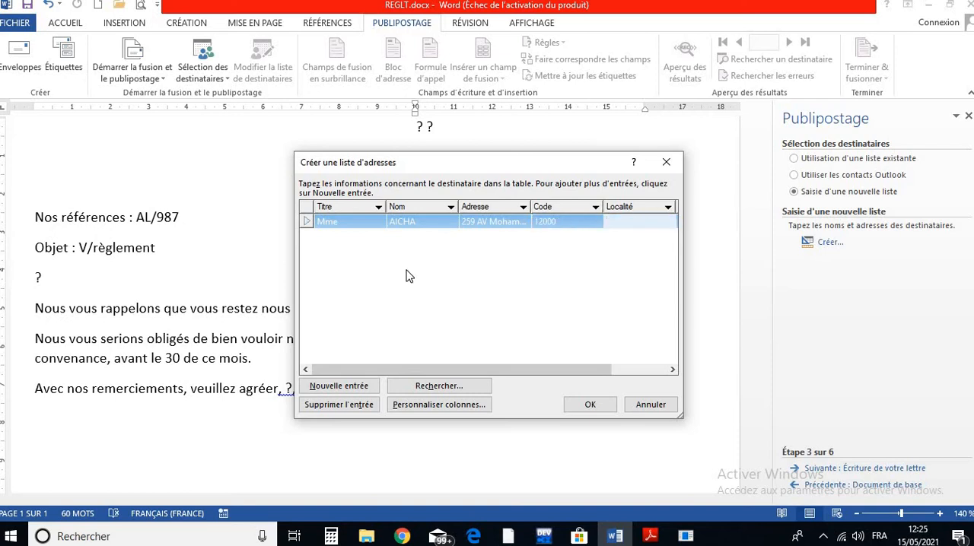
pyautogui.write('RABAT')
pyautogui.press('Tab')
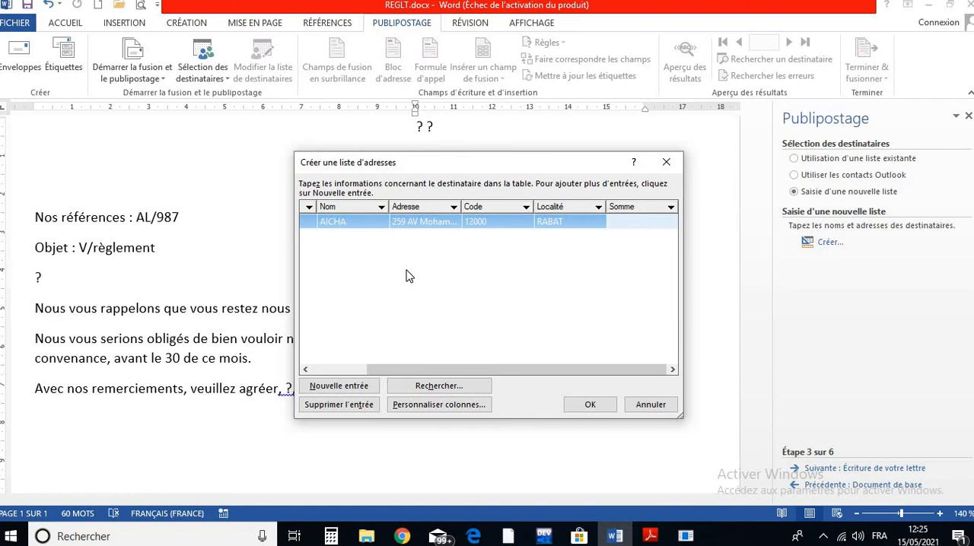
pyautogui.write('1500 DH')
pyautogui.click(650, 228)
# - Add a second entry to the address list with the title Mr, the recipient's name and the street address
pyautogui.click(331, 388)
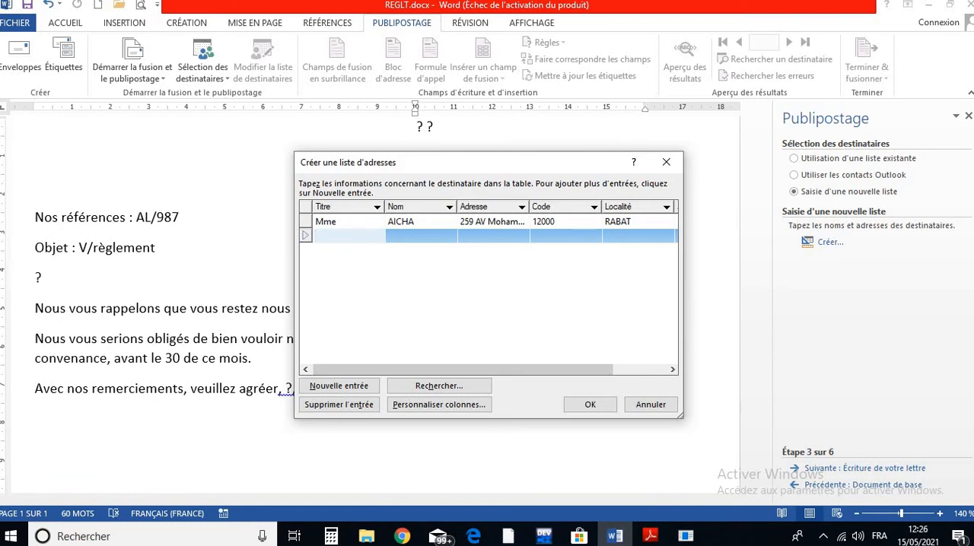
pyautogui.write('Mr')
pyautogui.press('Tab')
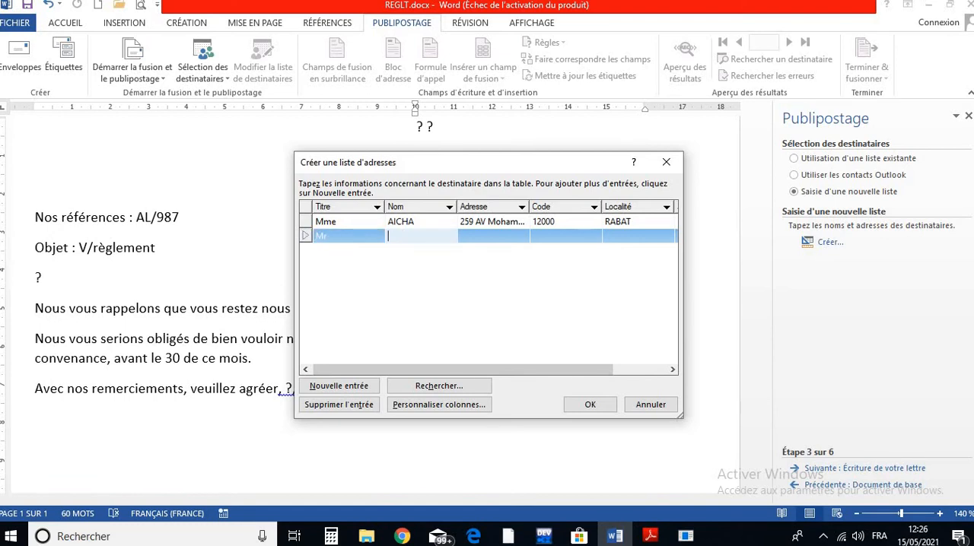
pyautogui.write('TOUFIQ')
pyautogui.press('Tab')
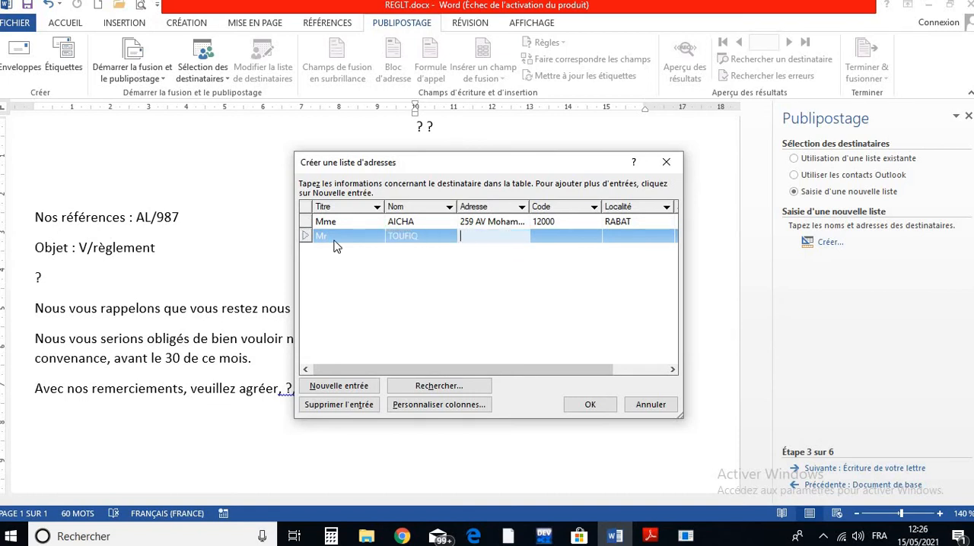
pyautogui.write('23,Rue ALQODS')
pyautogui.press('Tab')
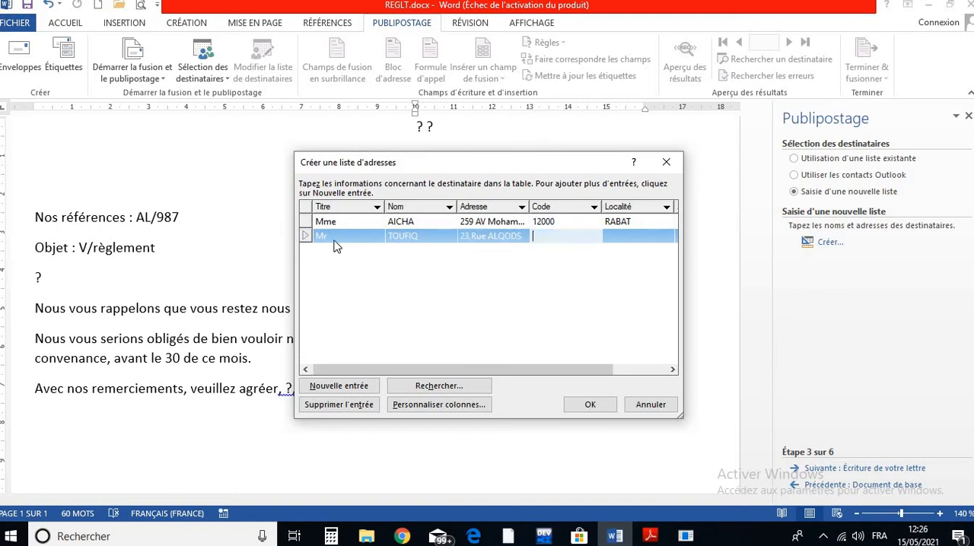
# - Complete the second recipient's entry with the postal code, the locality CASABLANCA and the sum 780
pyautogui.write('23500')
pyautogui.press('Tab')
pyautogui.write('C')
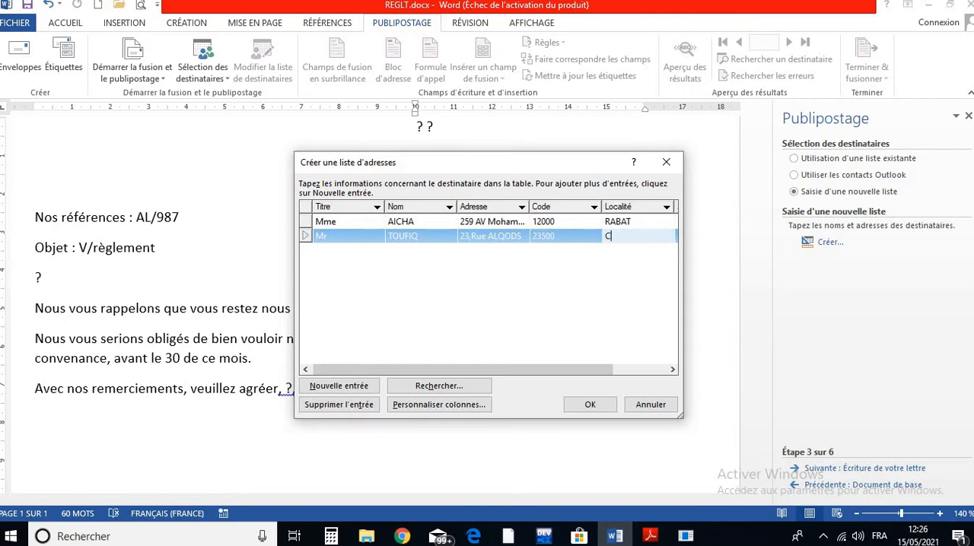
pyautogui.write('ASABLANCA')
pyautogui.click(671, 370)
pyautogui.click(671, 369)
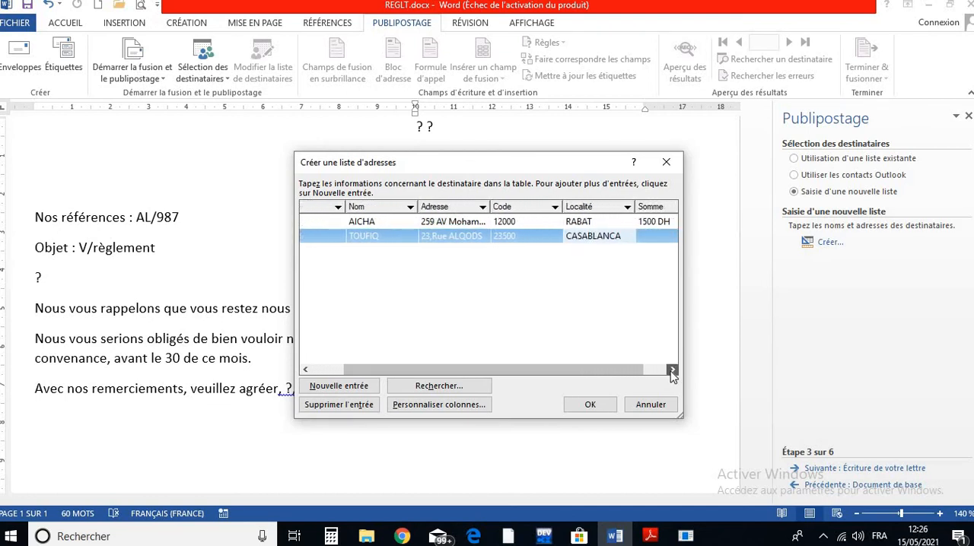
pyautogui.click(632, 238)
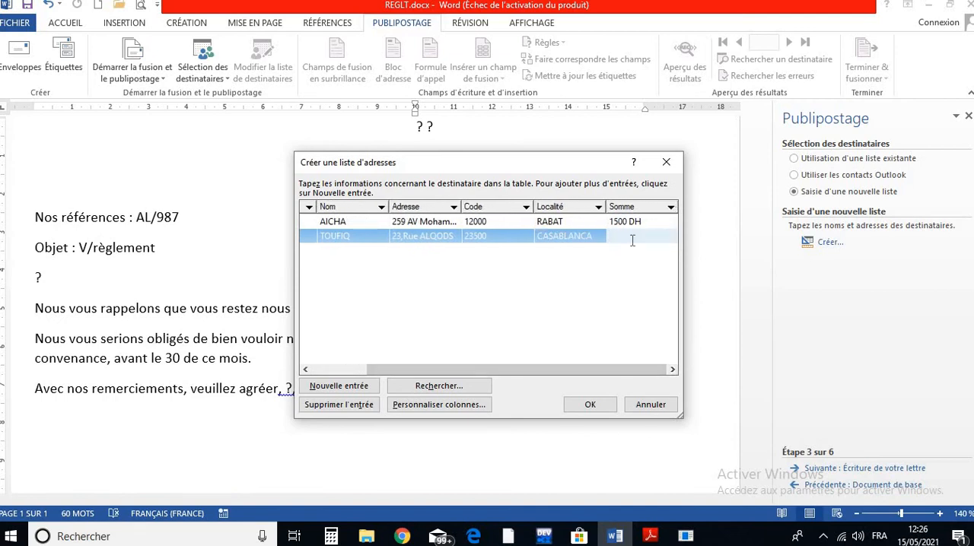
pyautogui.write('780')
# - Add a third entry to the address list with the title Mme and the recipient's name
pyautogui.click(369, 387)
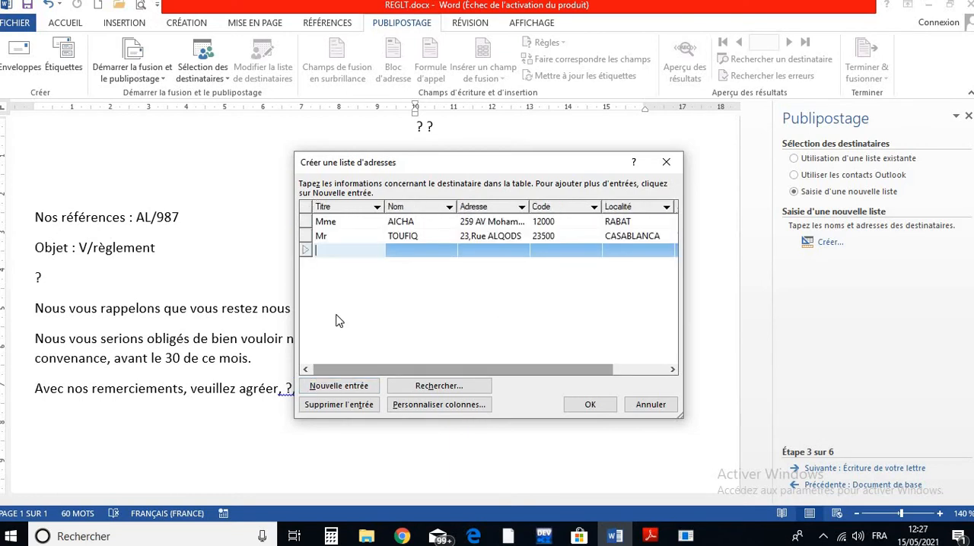
pyautogui.write('Mme')
pyautogui.click(401, 249)
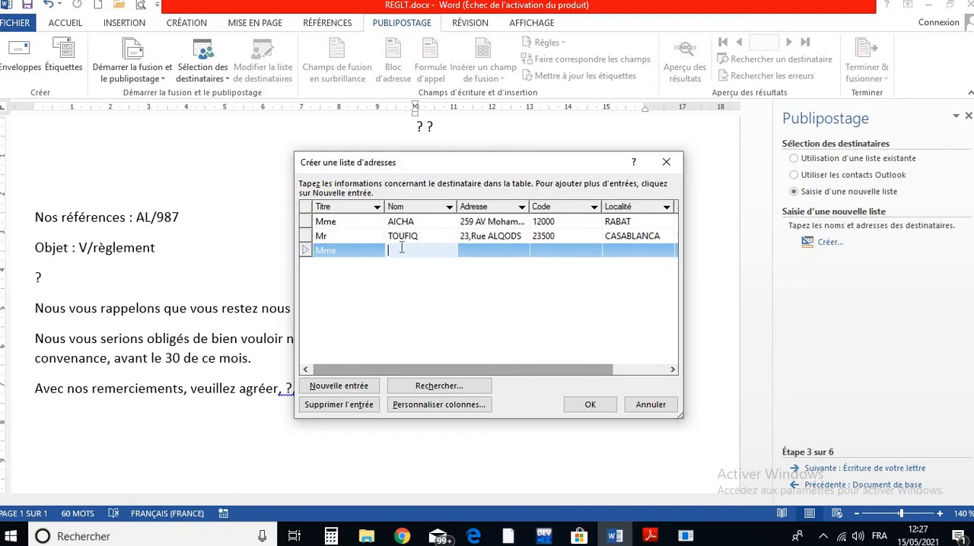
pyautogui.write('HANANE')
# - Enter the third recipient's street address in the Adresse column
pyautogui.click(489, 251)
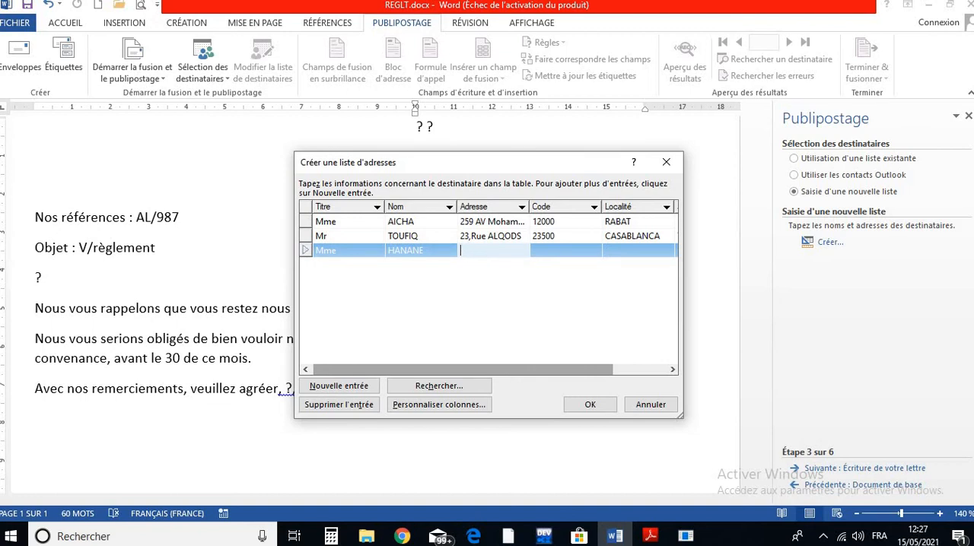
pyautogui.write('6, Rue ALFARAH')
# - Complete the third recipient's entry with the postal code, the locality FES and the sum 1663
pyautogui.click(534, 251)
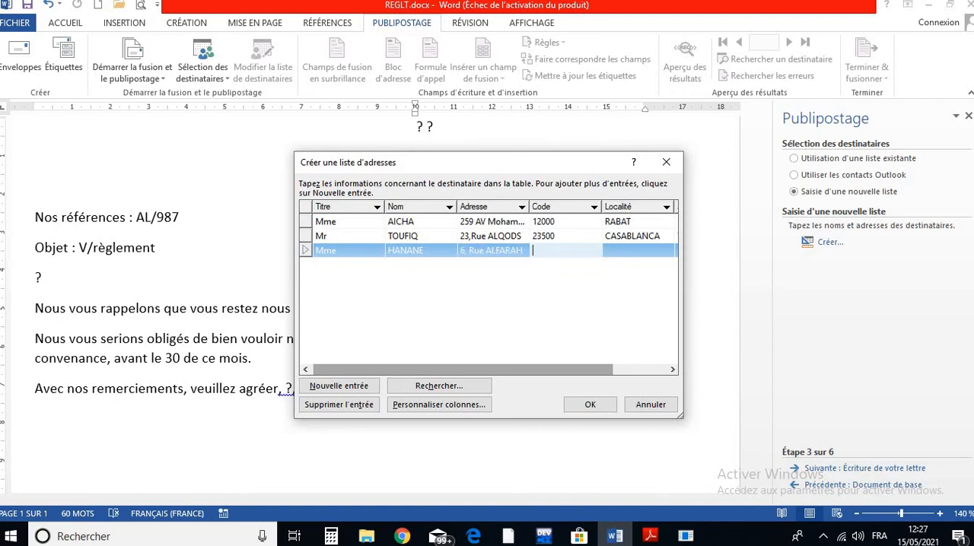
pyautogui.write('06000')
pyautogui.click(637, 254)
pyautogui.write('FES')
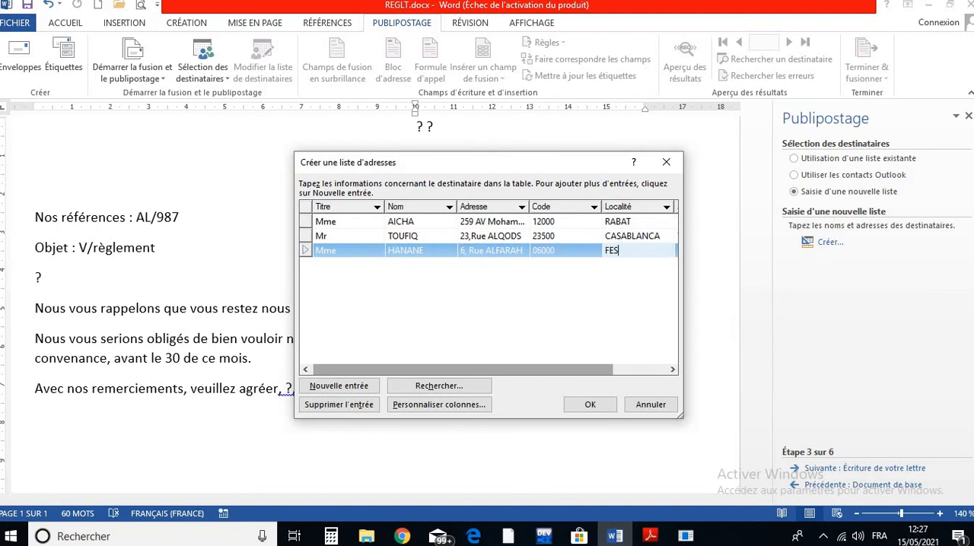
pyautogui.moveTo(579, 373); pyautogui.dragTo(651, 361)
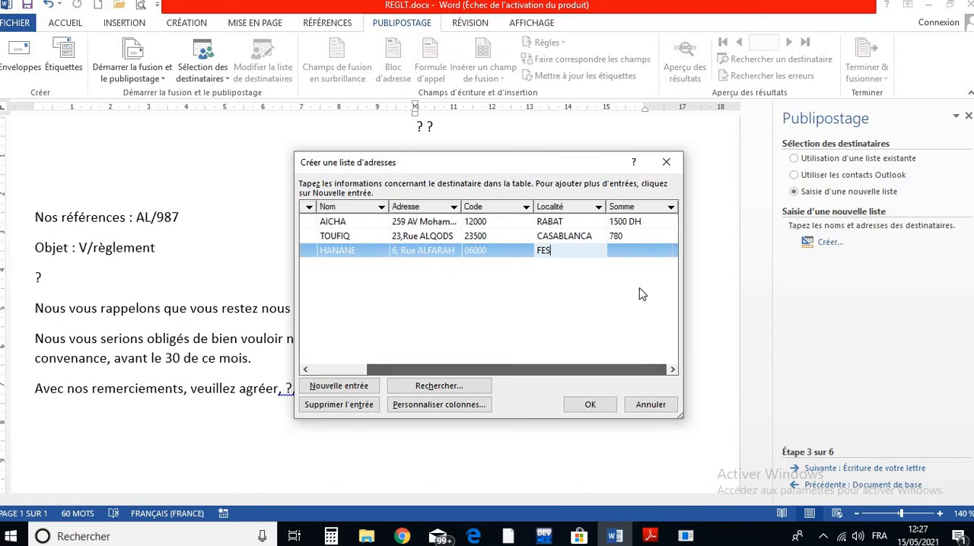
pyautogui.click(644, 254)
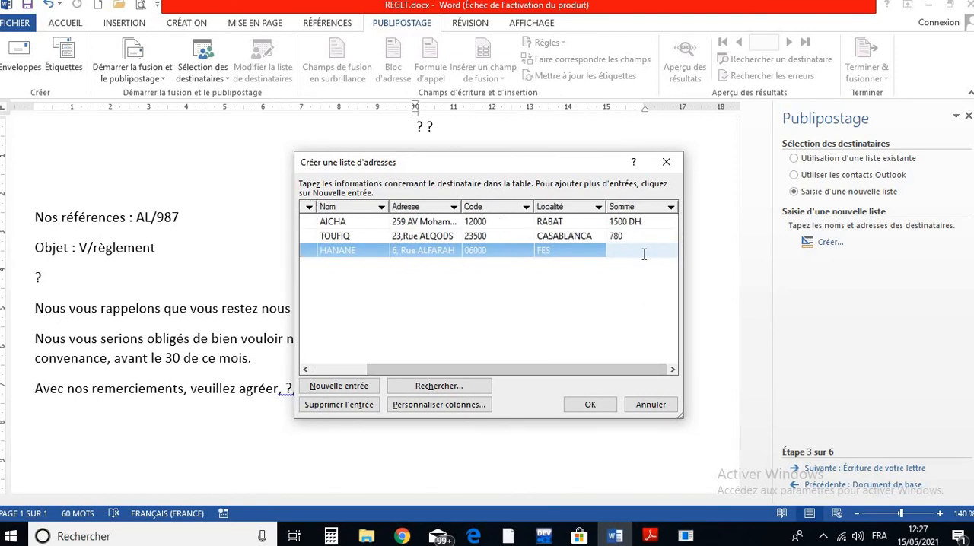
pyautogui.write('16663')
pyautogui.press('BackSpace')
pyautogui.press('BackSpace')
pyautogui.write('3')
# - Add a fourth entry to the address list with the title Mlle, the recipient's name and the postal box address
pyautogui.click(365, 388)
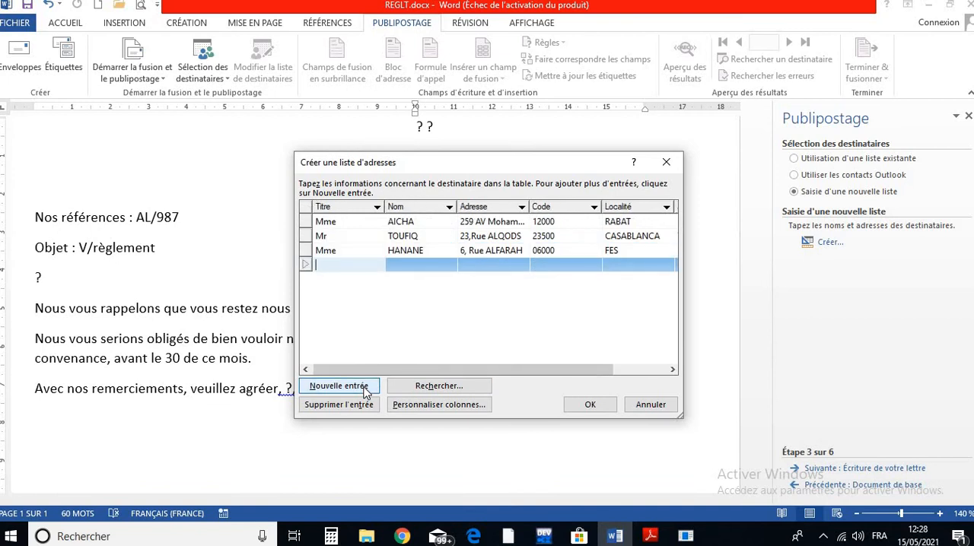
pyautogui.write('M')
pyautogui.write('lle')
pyautogui.press('Tab')
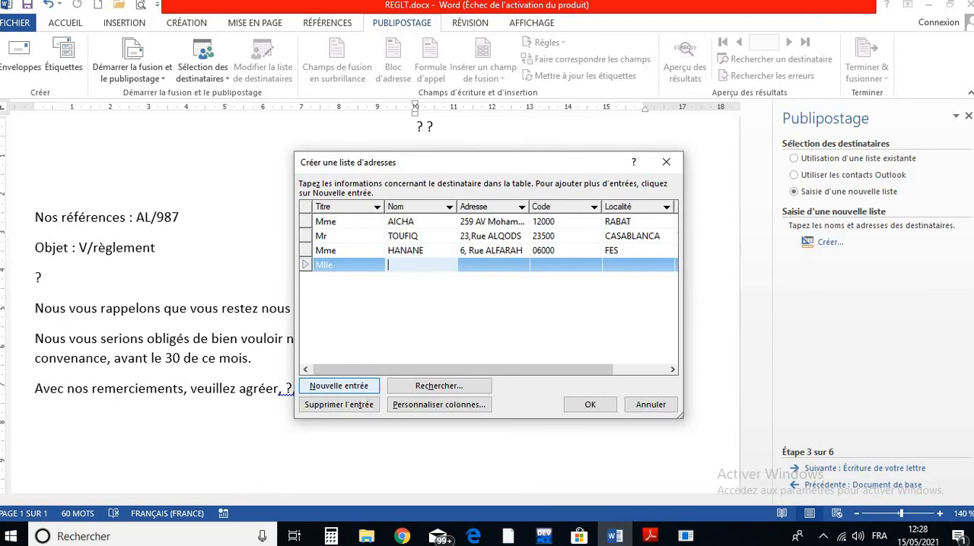
pyautogui.write('IHANE')
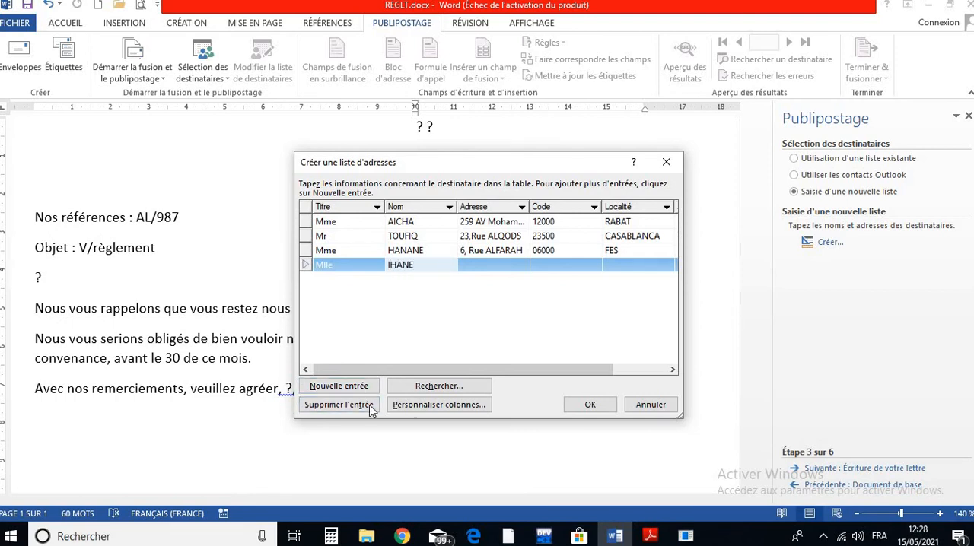
pyautogui.press('BackSpace')
pyautogui.press('BackSpace')
pyautogui.press('BackSpace')
pyautogui.press('BackSpace')
pyautogui.write('JIHANE')
pyautogui.press('Tab')
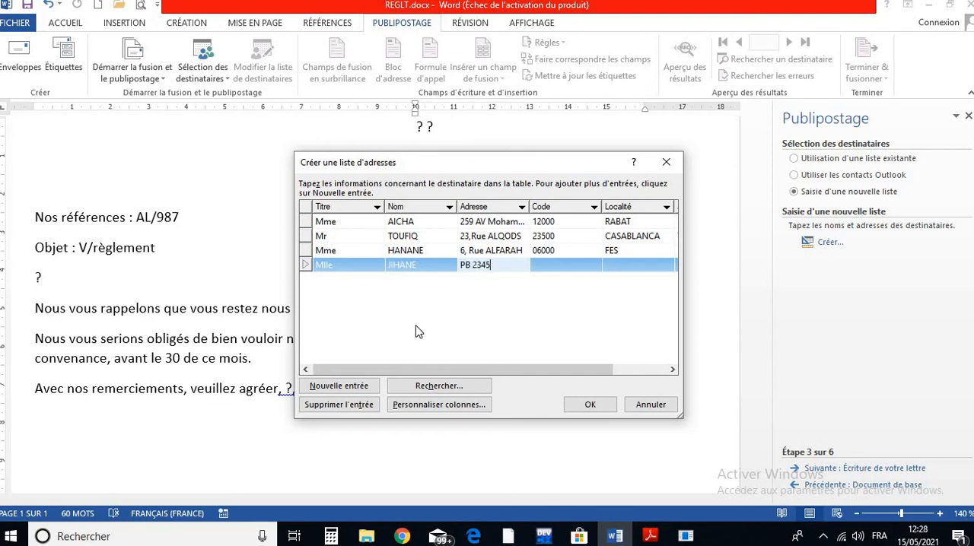
# - Complete the fourth recipient's entry with the postal code, the locality OUJDA and the sum 850
pyautogui.press('Tab')
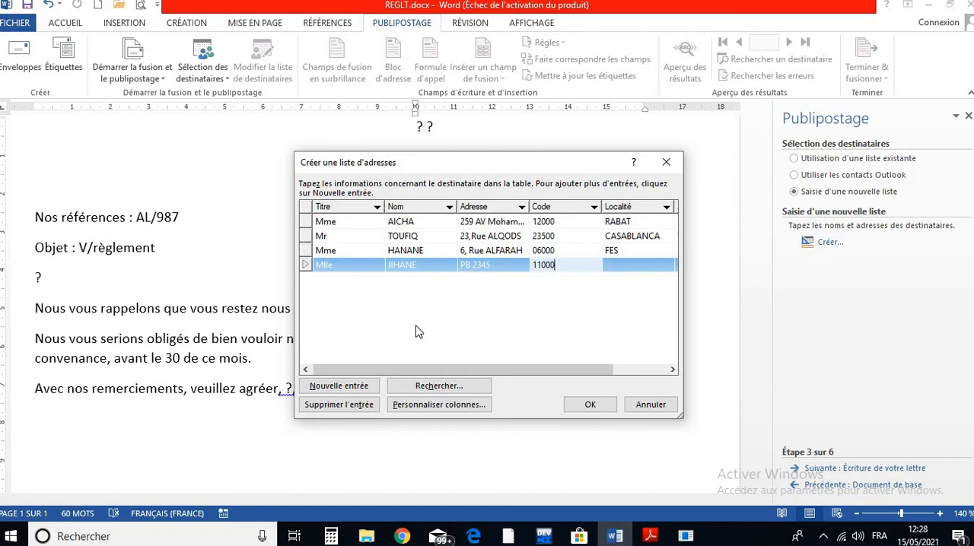
pyautogui.press('Tab')
pyautogui.write('O')
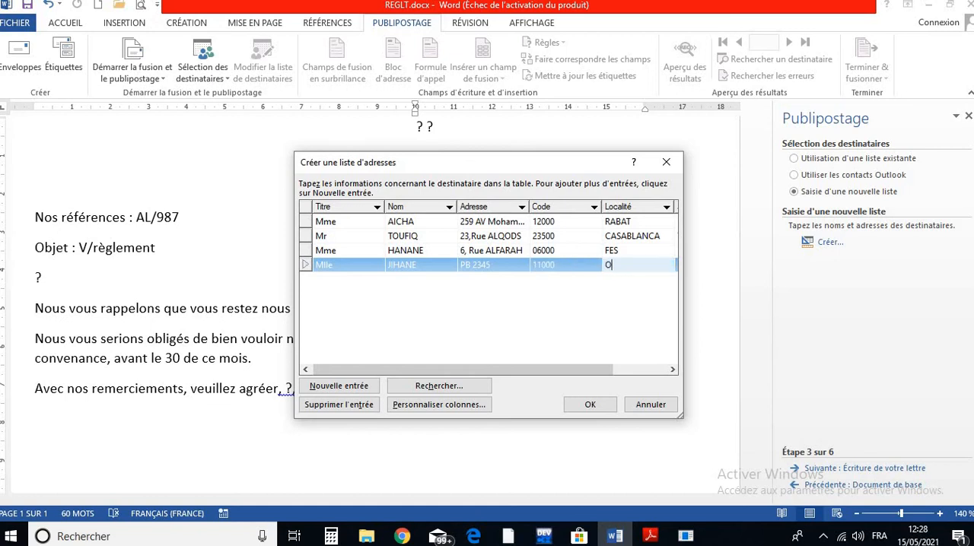
pyautogui.write('UJDA')
pyautogui.press('Tab')
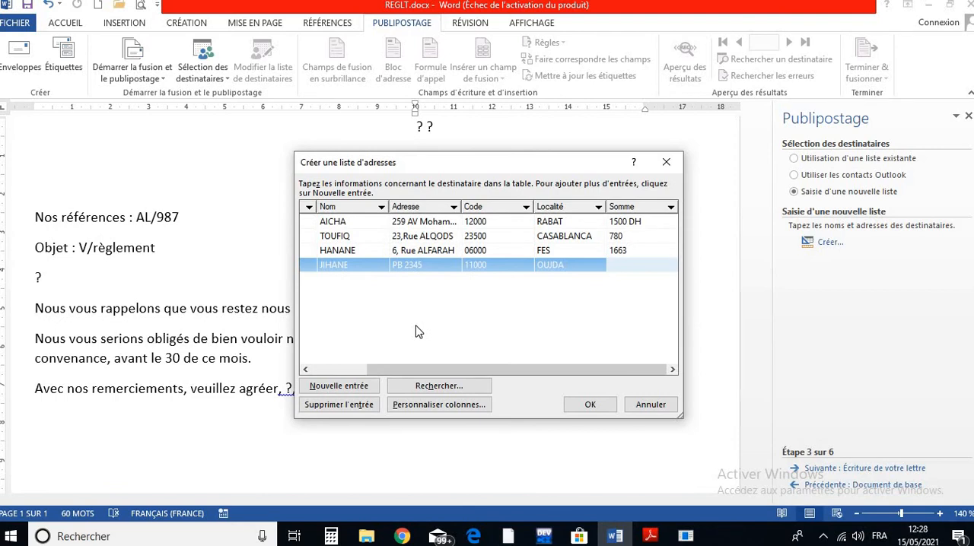
pyautogui.write('850')
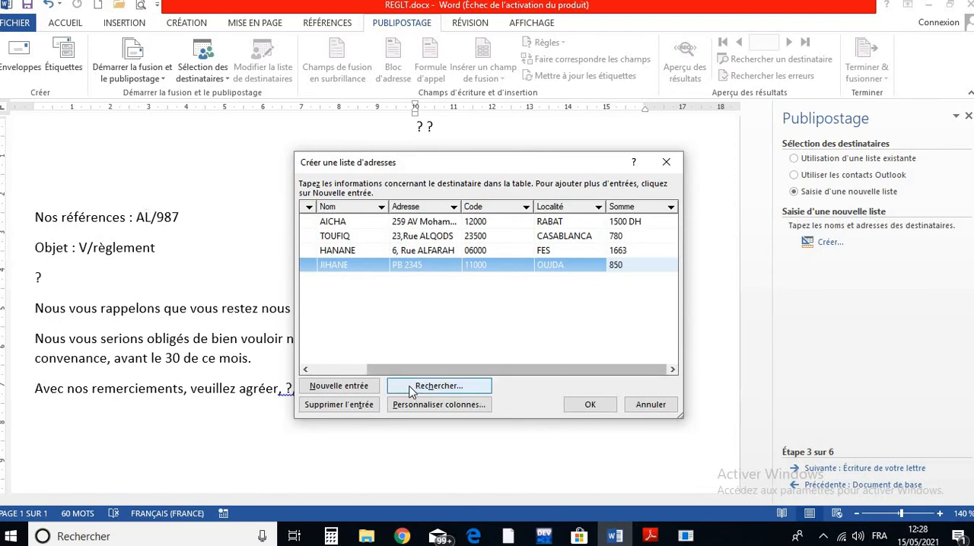
pyautogui.moveTo(389, 370); pyautogui.dragTo(331, 367)
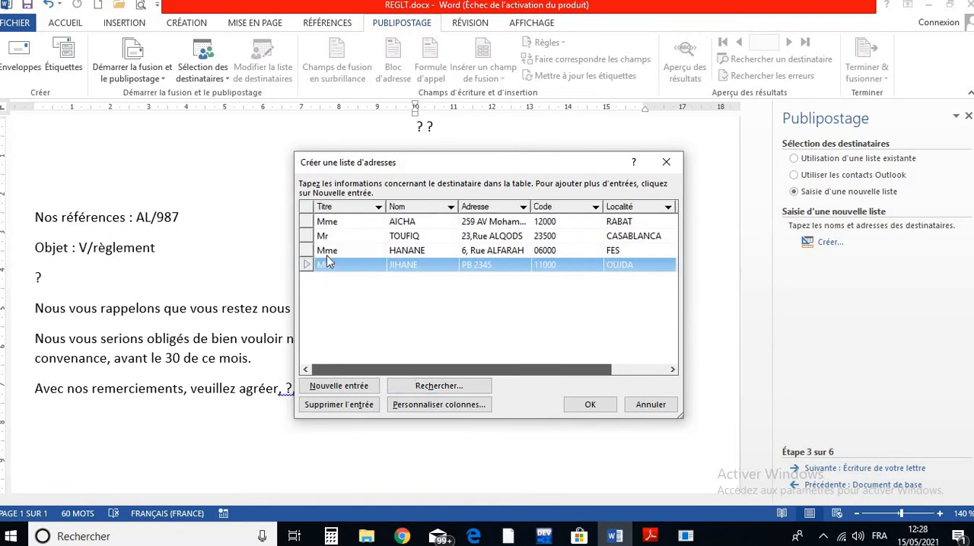
# - Add two blank entries below the fourth recipient in the address list
pyautogui.click(327, 221)
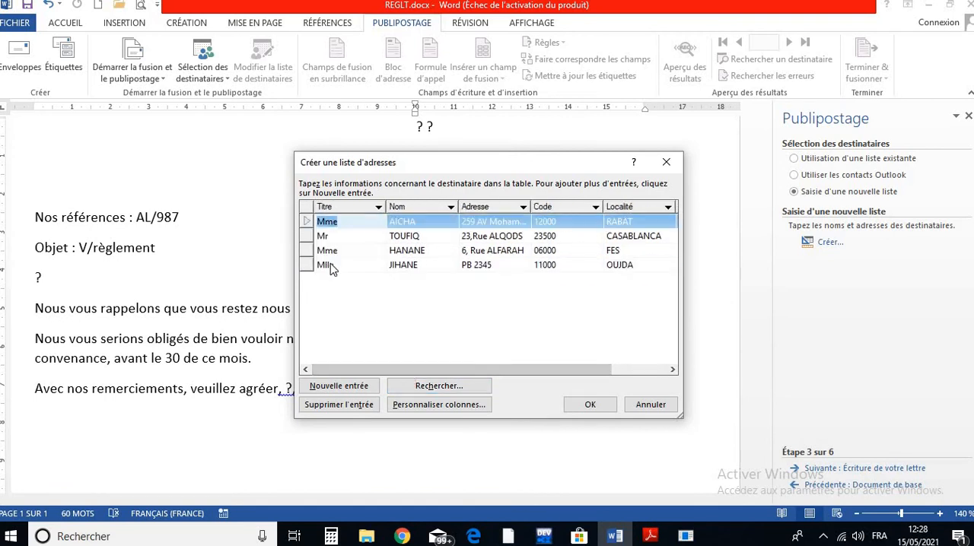
pyautogui.click(328, 388)
pyautogui.click(328, 389)
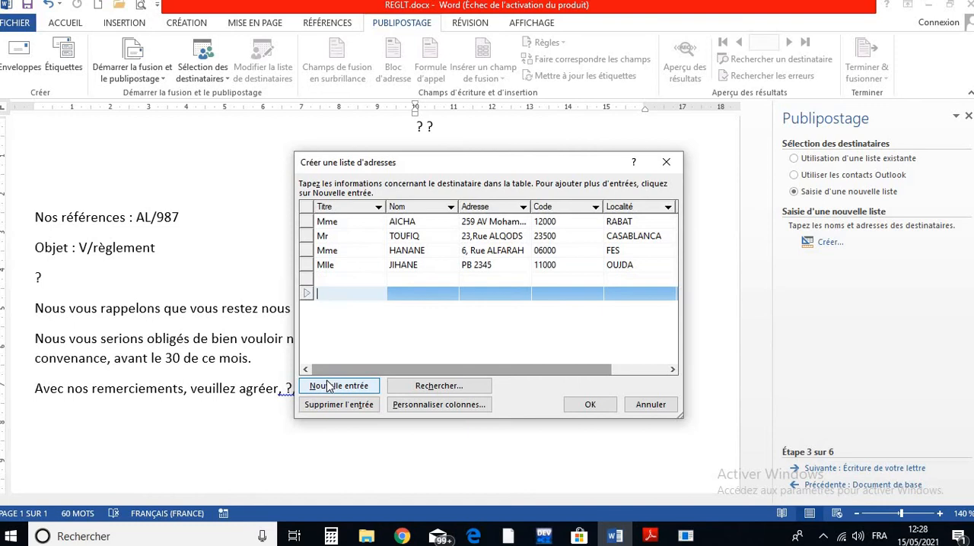
# - Delete both blank entries below the fourth recipient from the address list, confirming each deletion
pyautogui.click(320, 279)
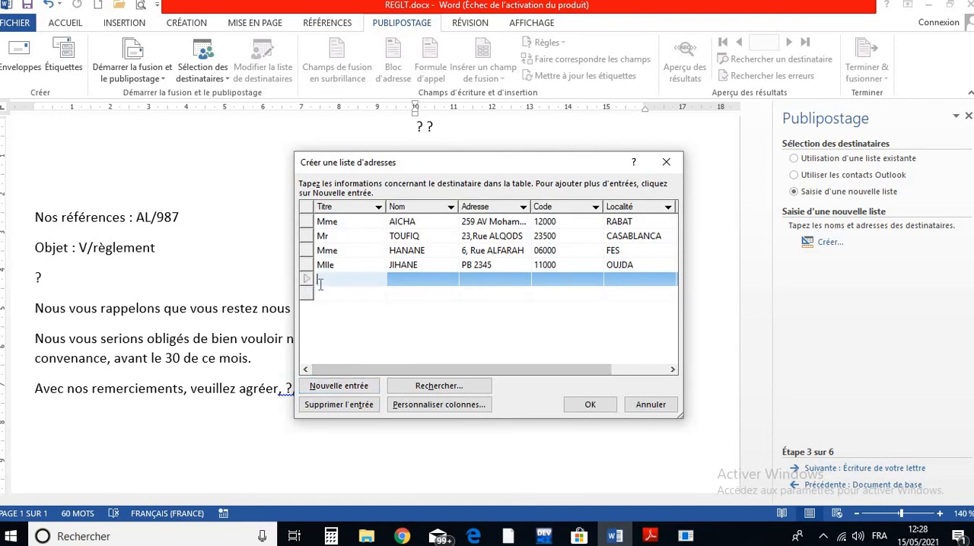
pyautogui.click(352, 405)
pyautogui.click(451, 306)
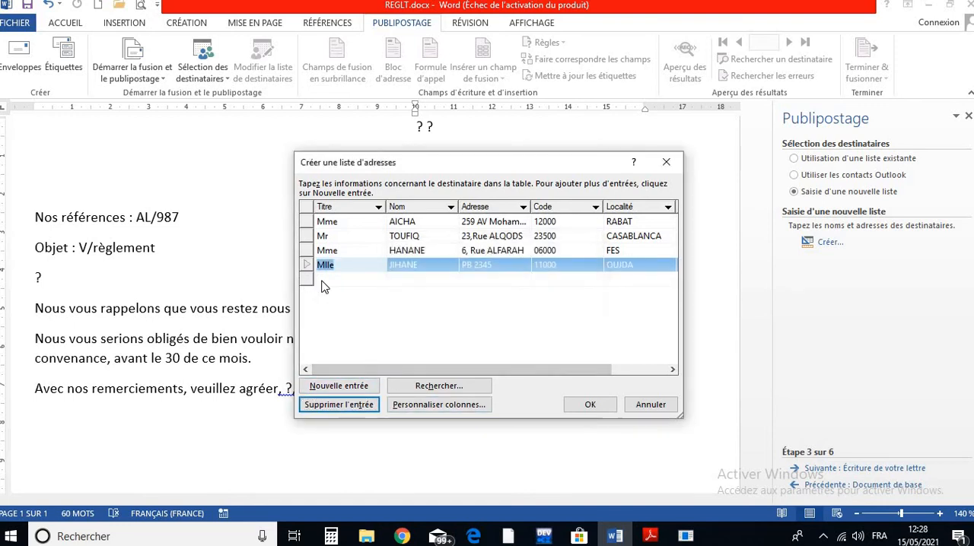
pyautogui.click(323, 283)
pyautogui.click(333, 404)
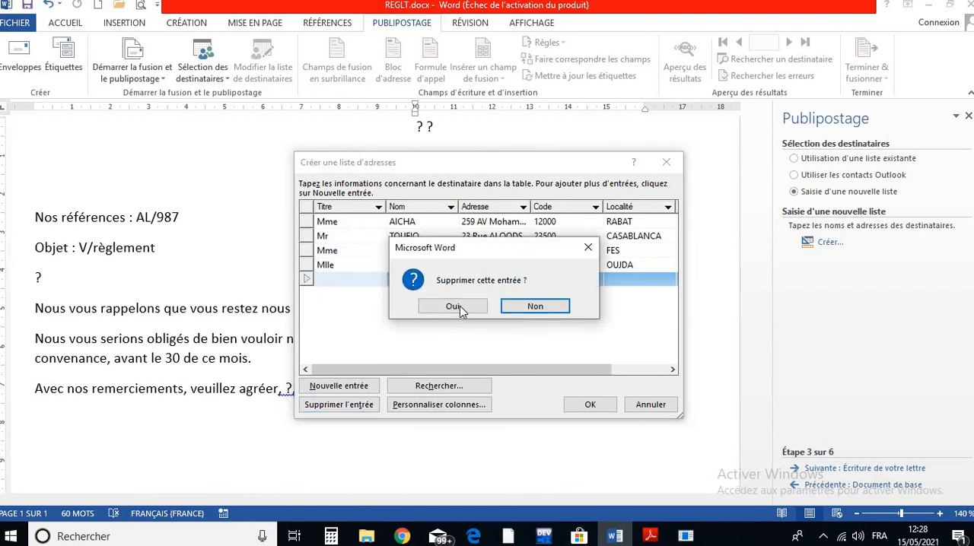
pyautogui.click(454, 306)
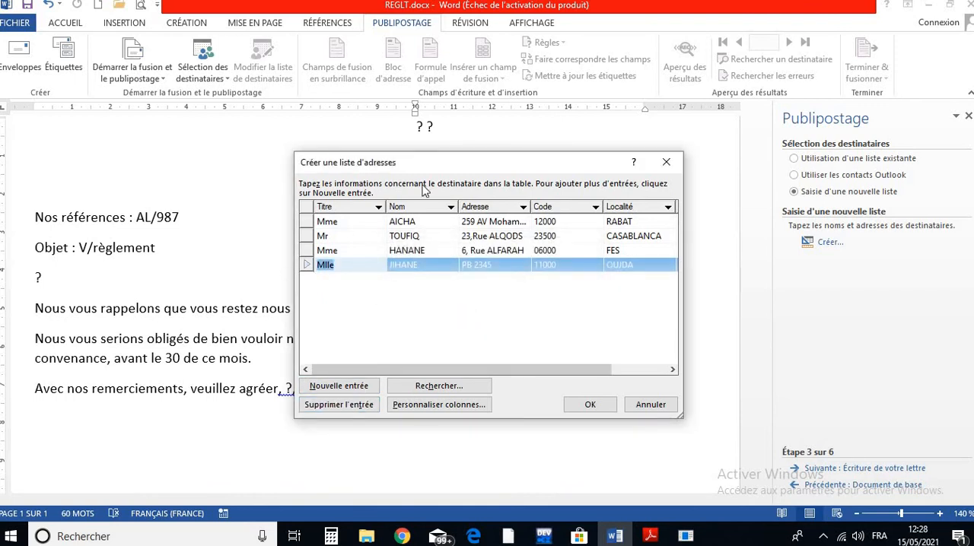
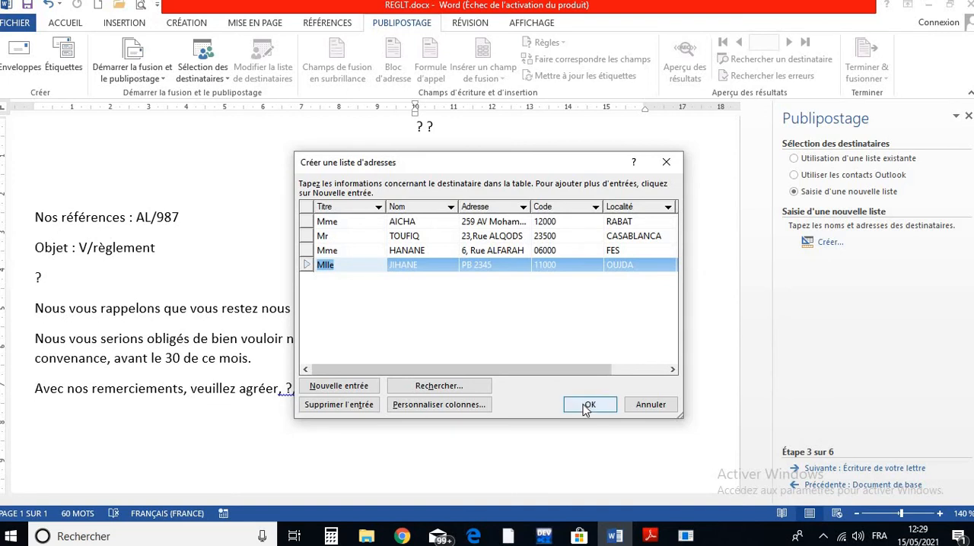
# - Finish the address list and save it as BDREGLET in the Mes sources de données folder
pyautogui.click(585, 408)
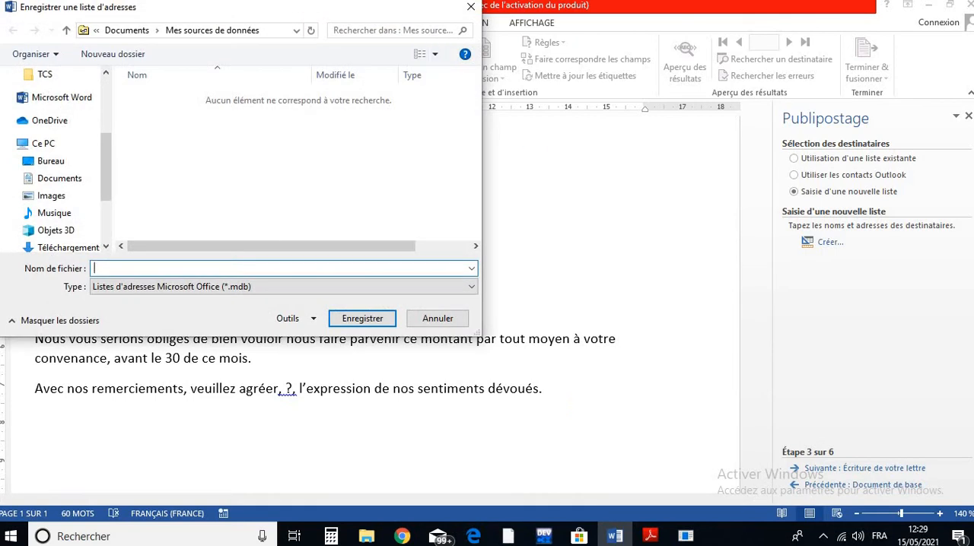
pyautogui.moveTo(198, 11); pyautogui.dragTo(402, 71)
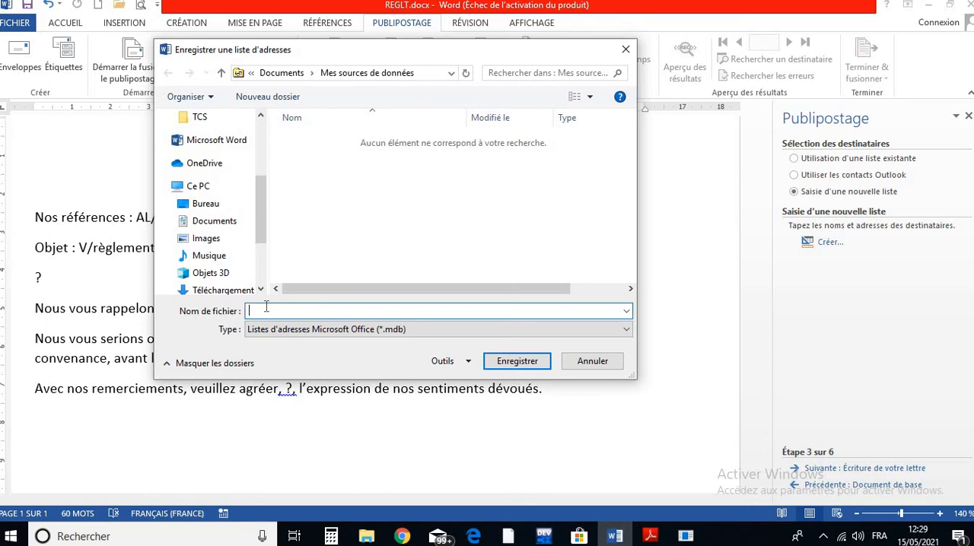
pyautogui.write('DREGLET')
pyautogui.click(517, 361)
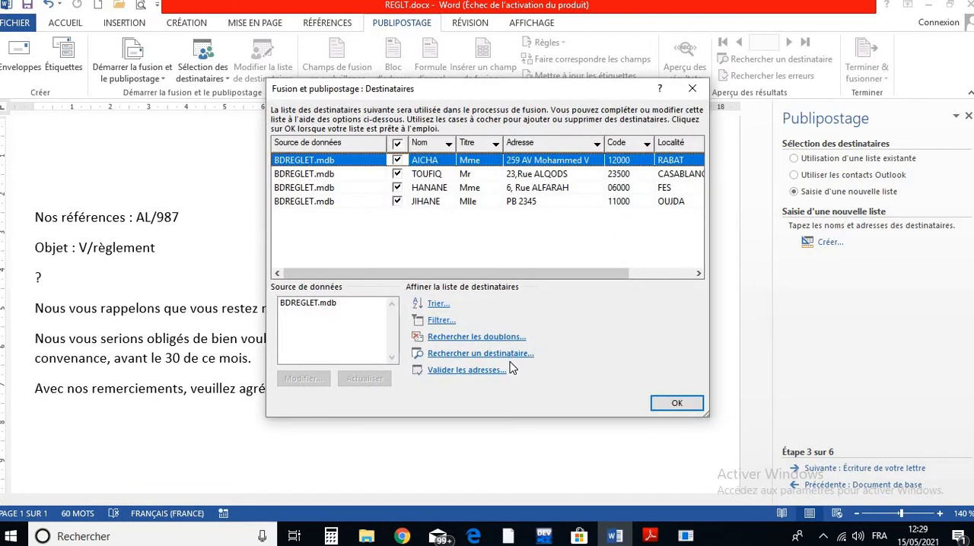
# - Review the individual entries in the merge recipient list
pyautogui.click(444, 175)
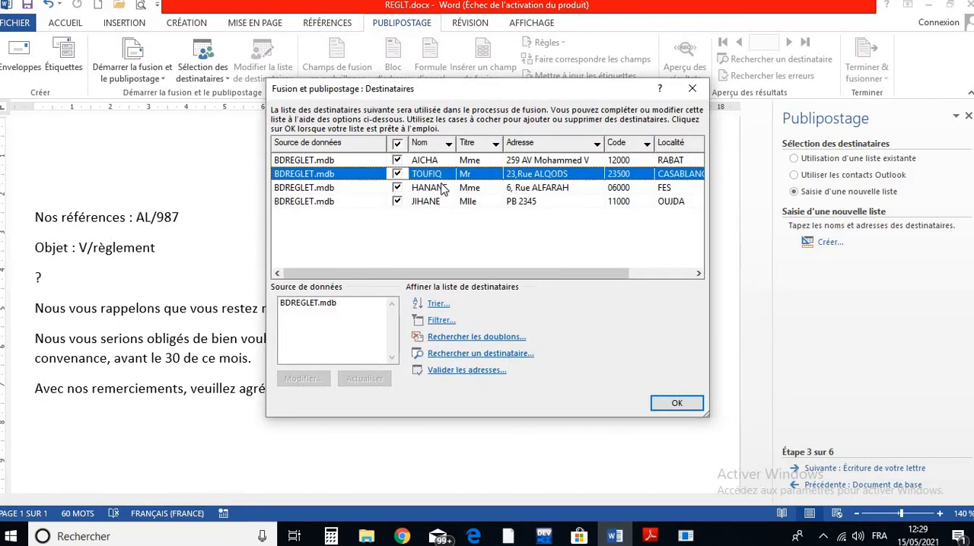
pyautogui.click(444, 187)
pyautogui.click(443, 201)
pyautogui.click(444, 187)
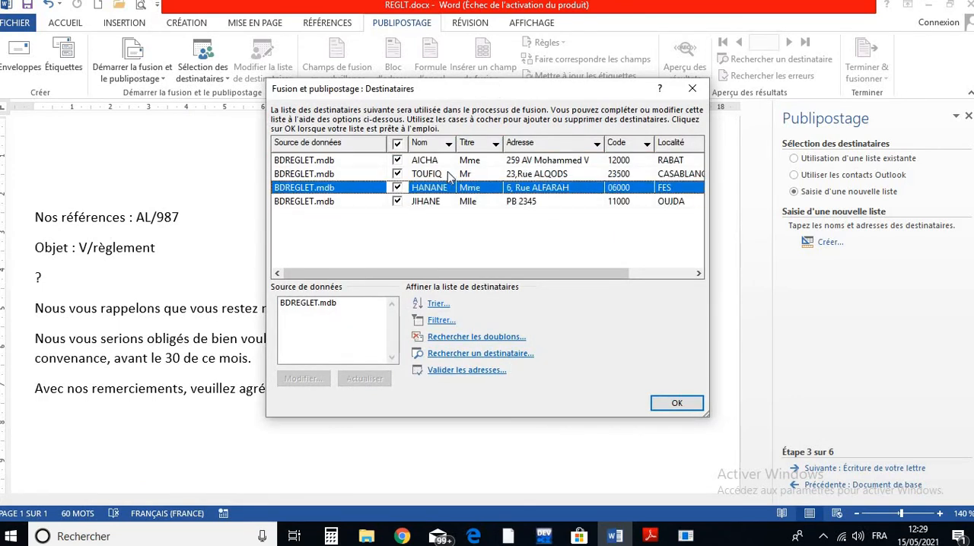
pyautogui.click(449, 175)
pyautogui.click(449, 161)
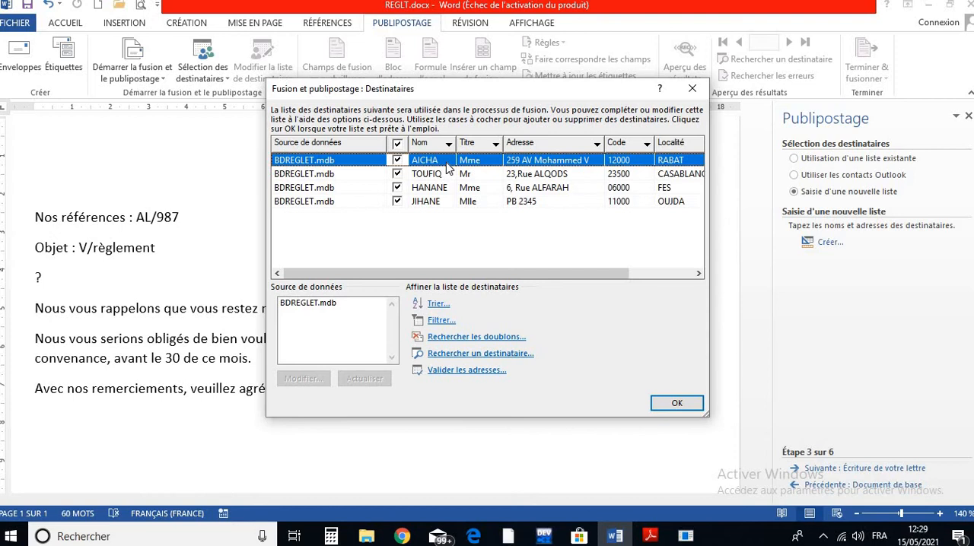
# - Inspect the BDREGLET.mdb data source in its editor, including column customization, and leave without saving any changes
pyautogui.click(312, 304)
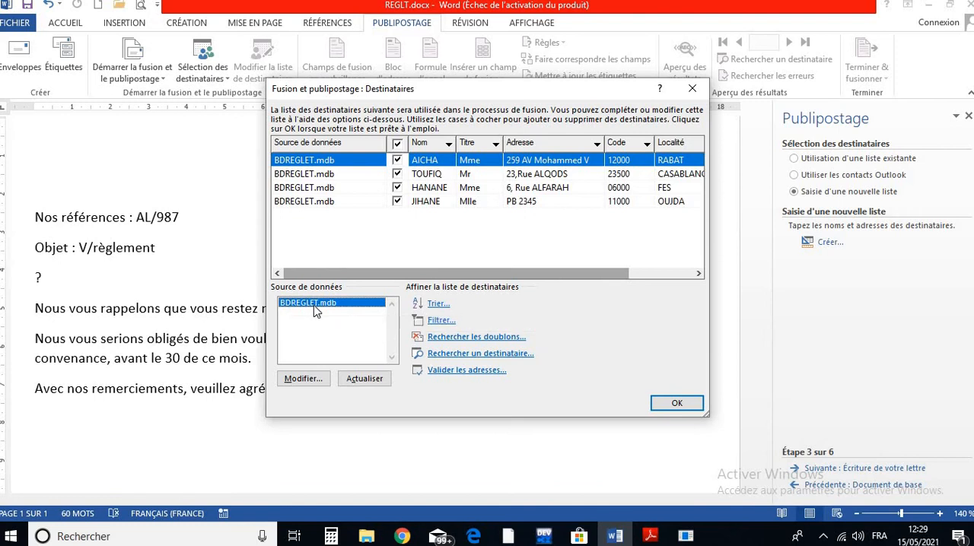
pyautogui.click(305, 378)
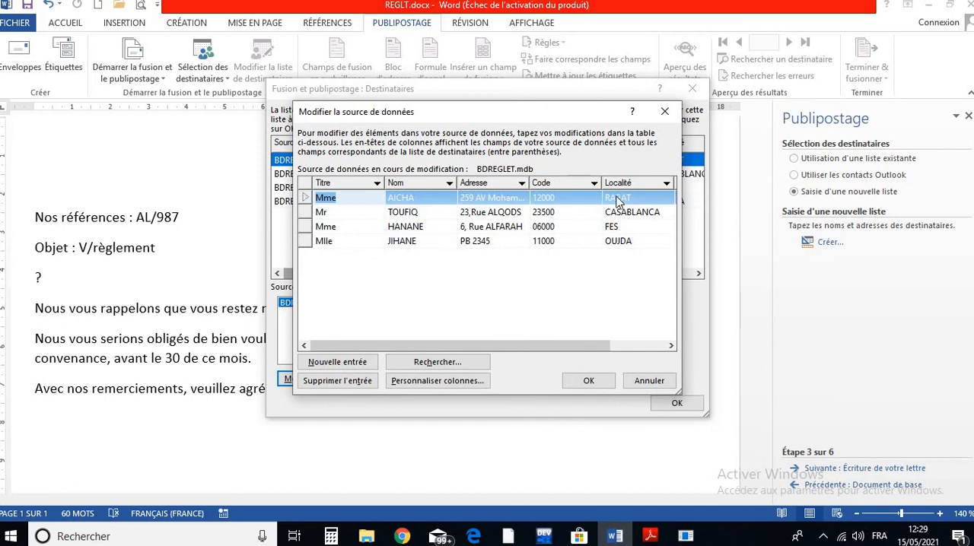
pyautogui.click(321, 213)
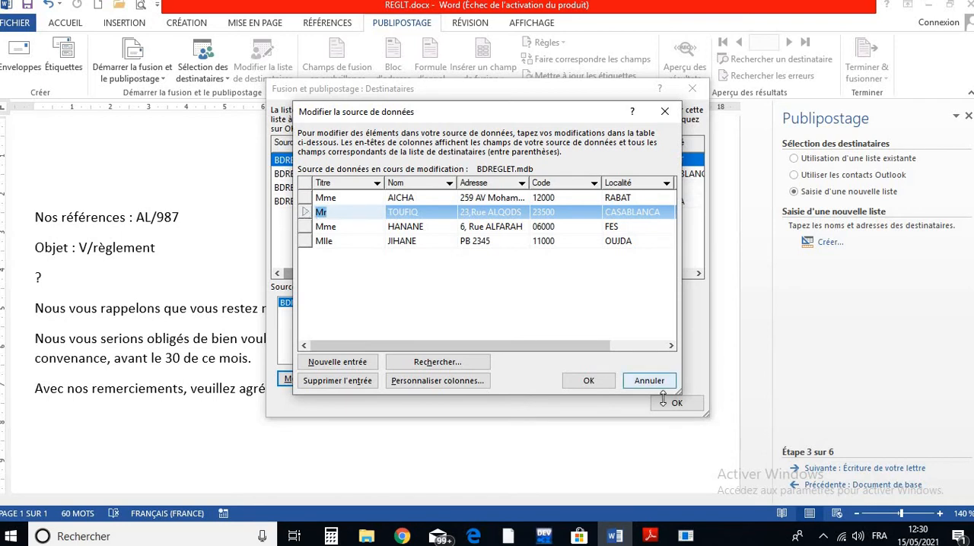
pyautogui.click(307, 215)
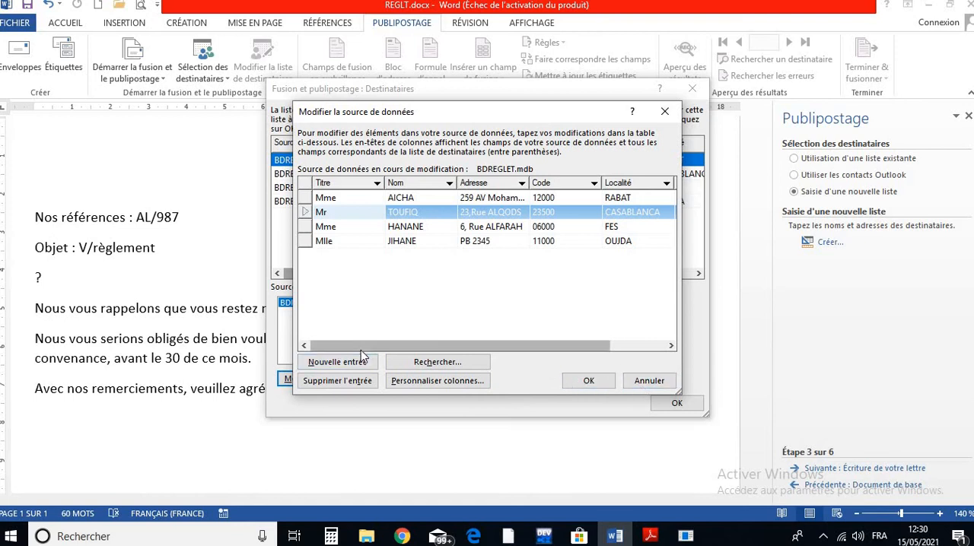
pyautogui.click(426, 380)
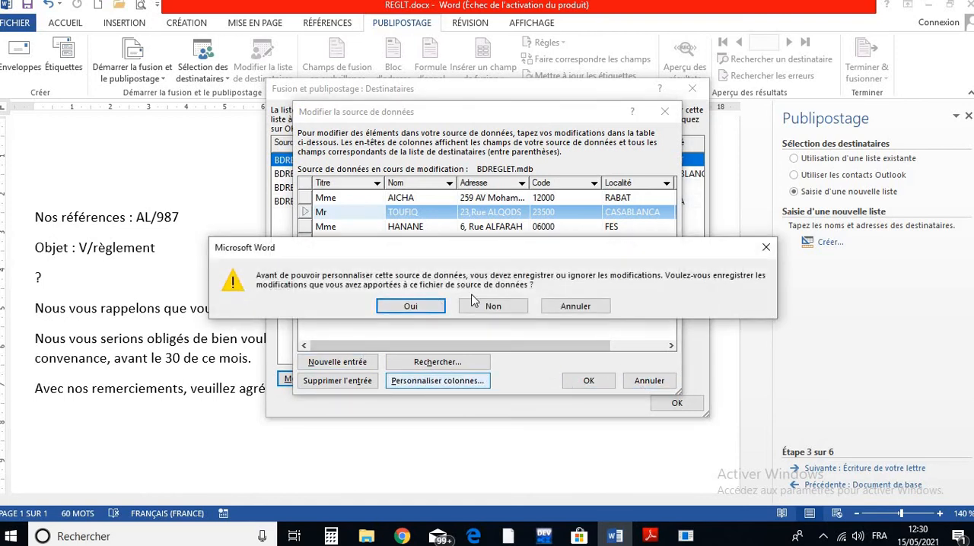
pyautogui.click(569, 306)
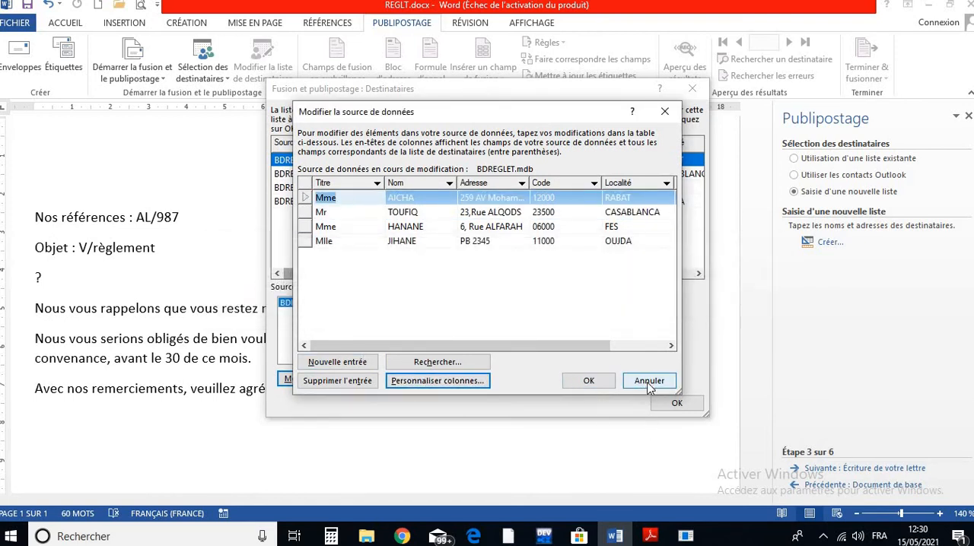
pyautogui.click(649, 382)
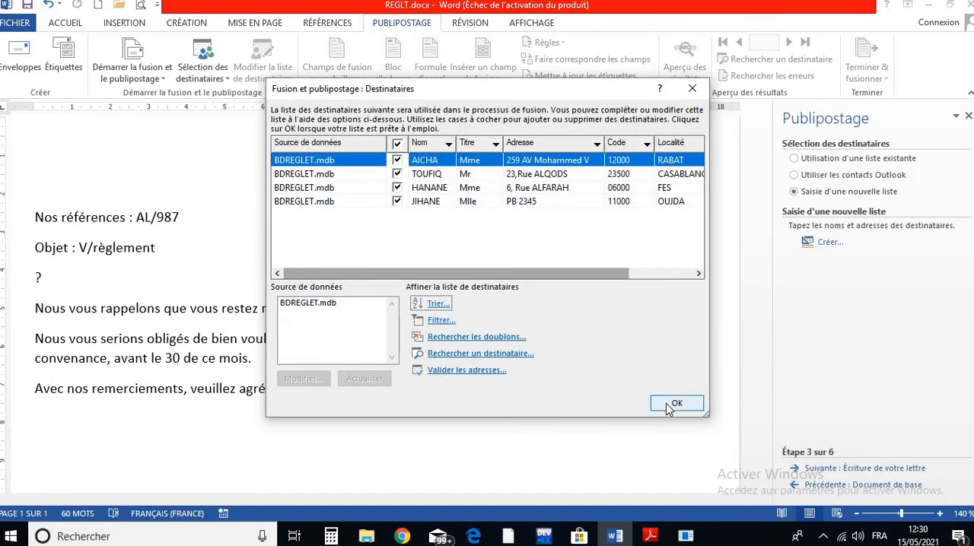
# - Accept the recipient list and advance the merge wizard to the letter preview stage, closing the wizard there
pyautogui.click(674, 404)
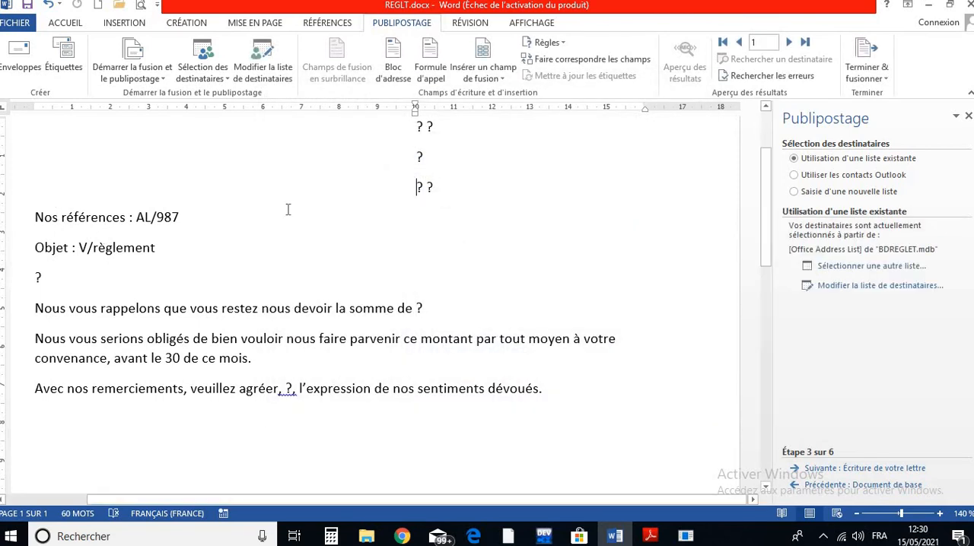
pyautogui.scroll(3, 288, 209)
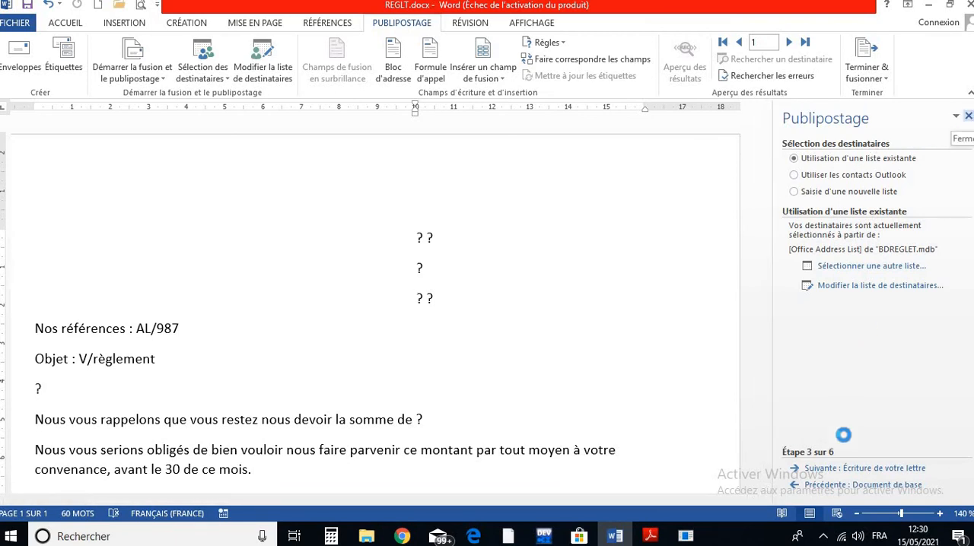
pyautogui.click(842, 470)
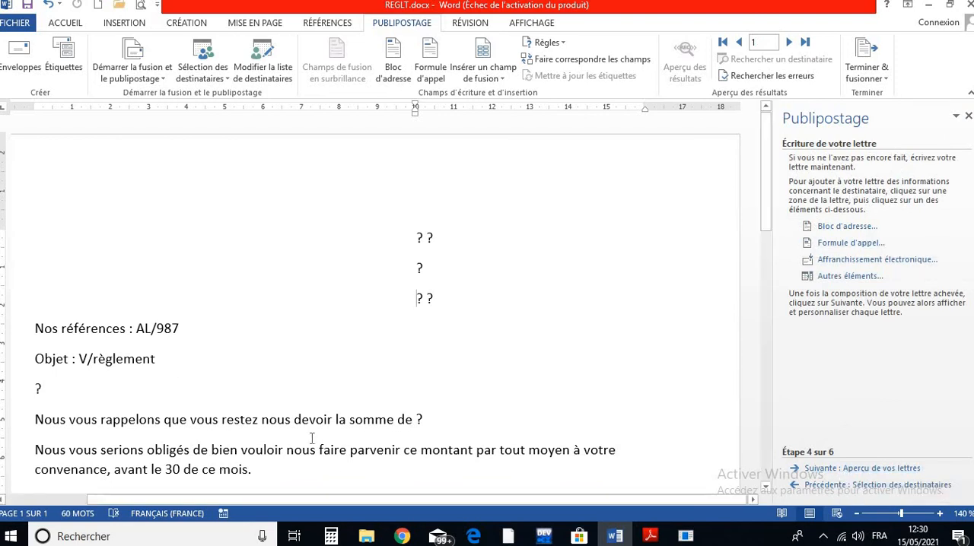
pyautogui.click(831, 469)
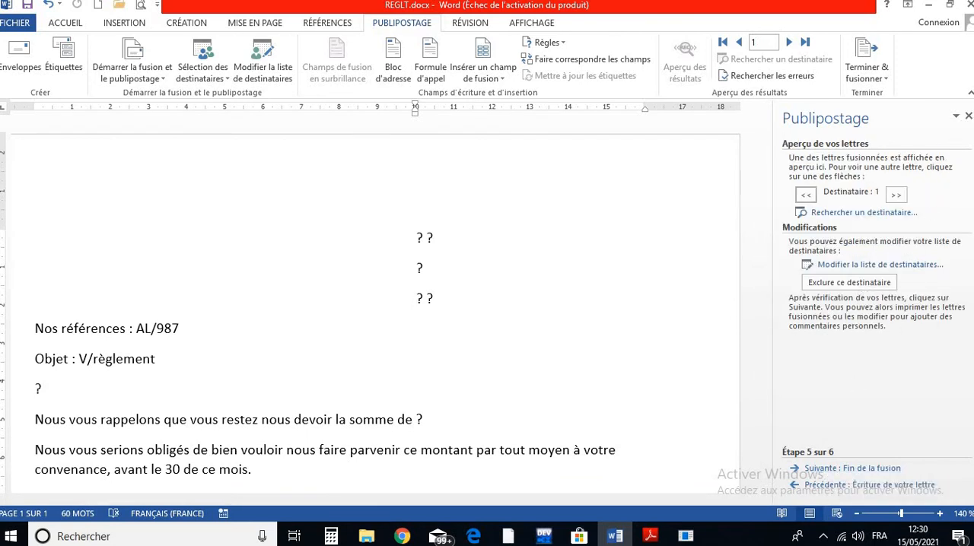
pyautogui.click(968, 116)
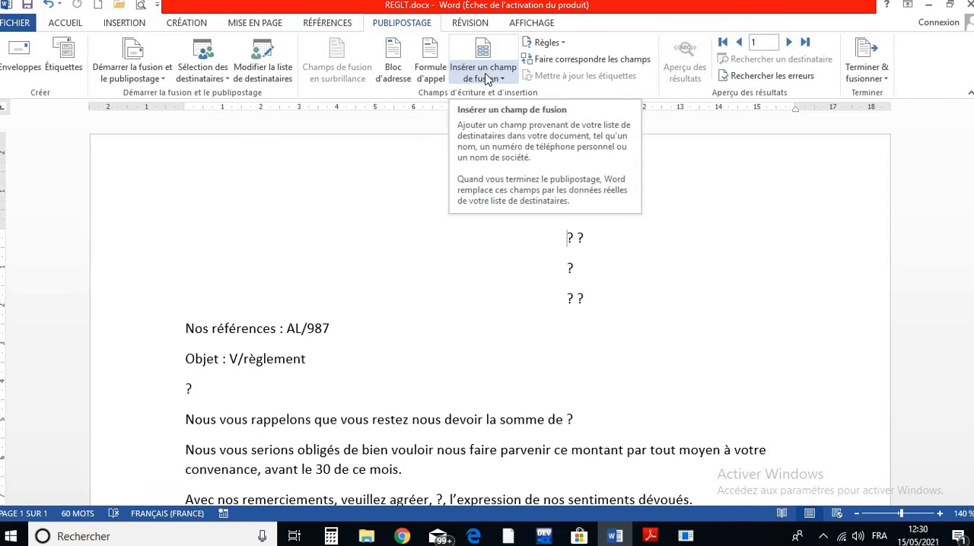
# - Replace the first question mark of the recipient block with the Titre merge field and turn off the results preview
pyautogui.doubleClick(569, 238)
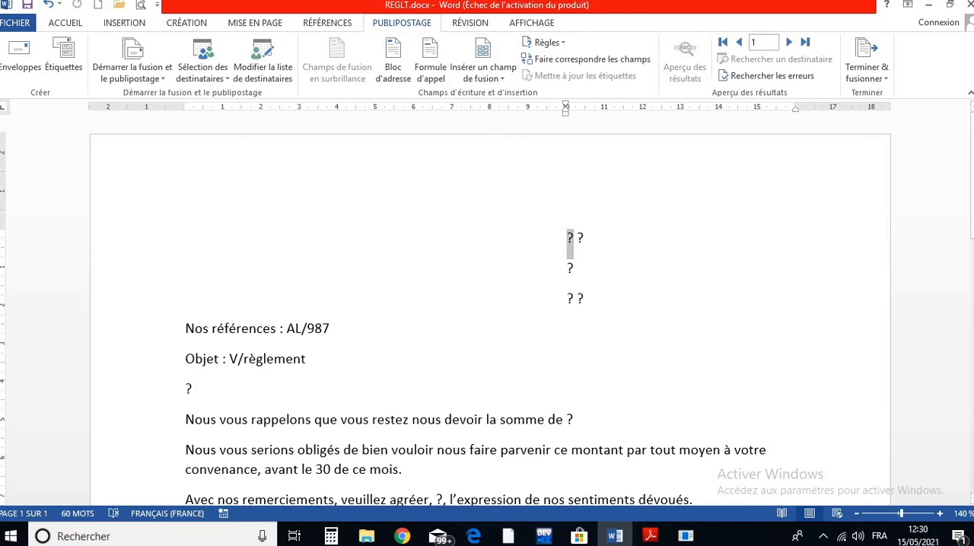
pyautogui.press('Delete')
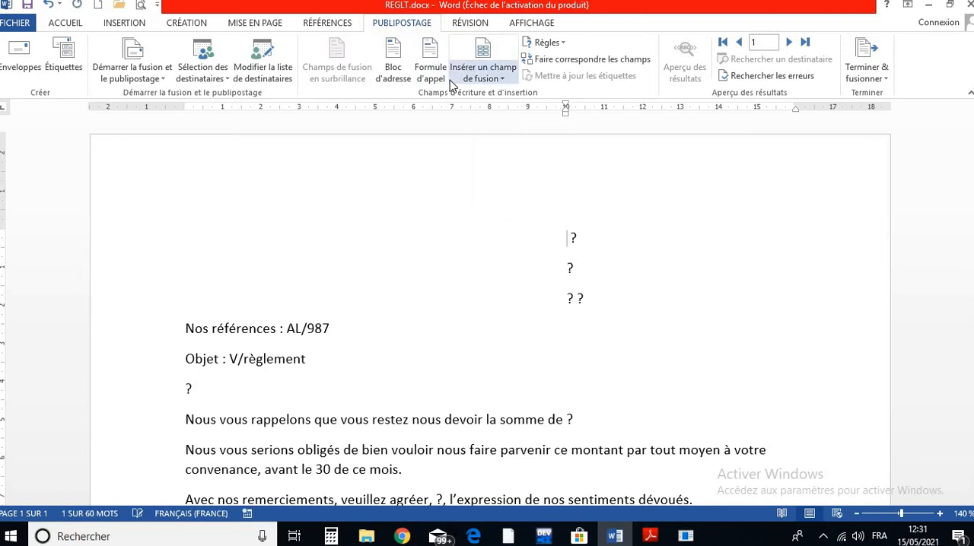
pyautogui.click(502, 74)
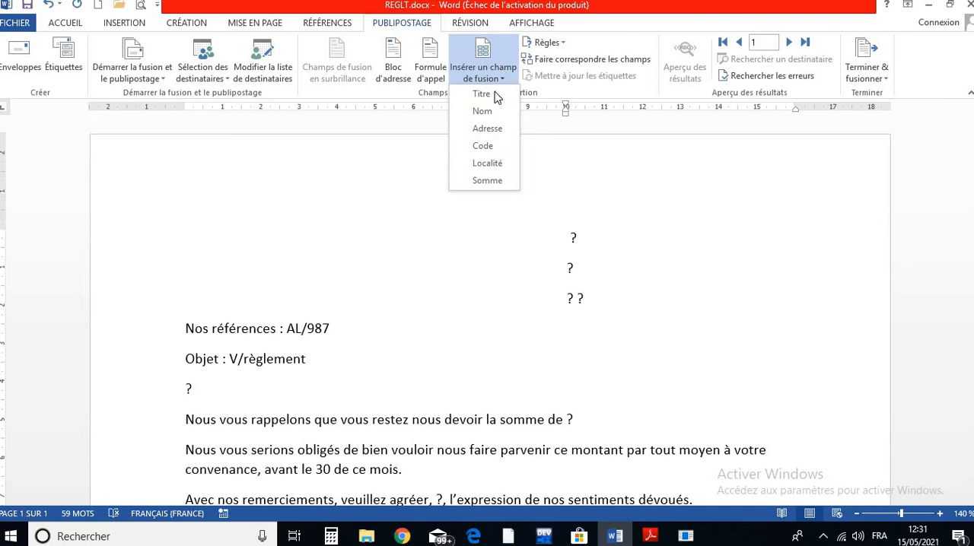
pyautogui.click(481, 93)
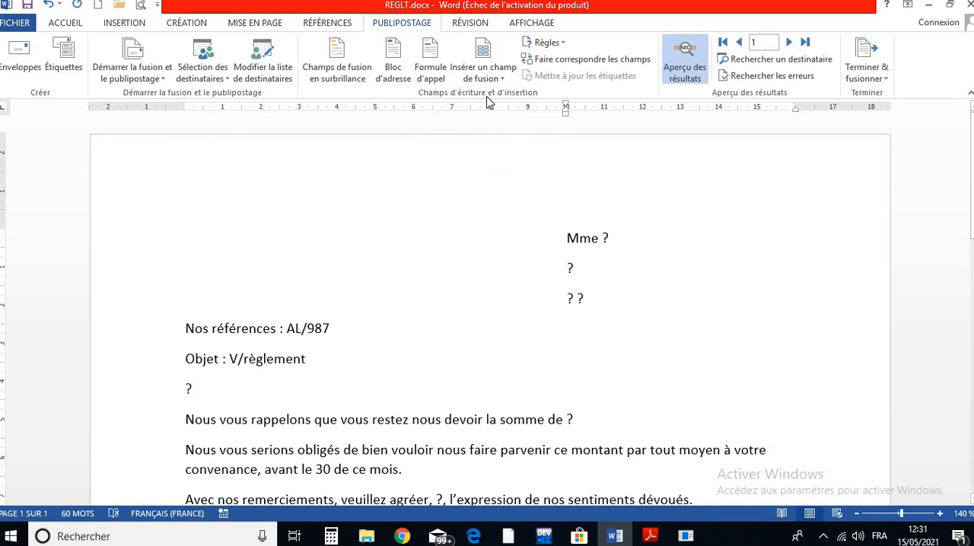
pyautogui.click(676, 76)
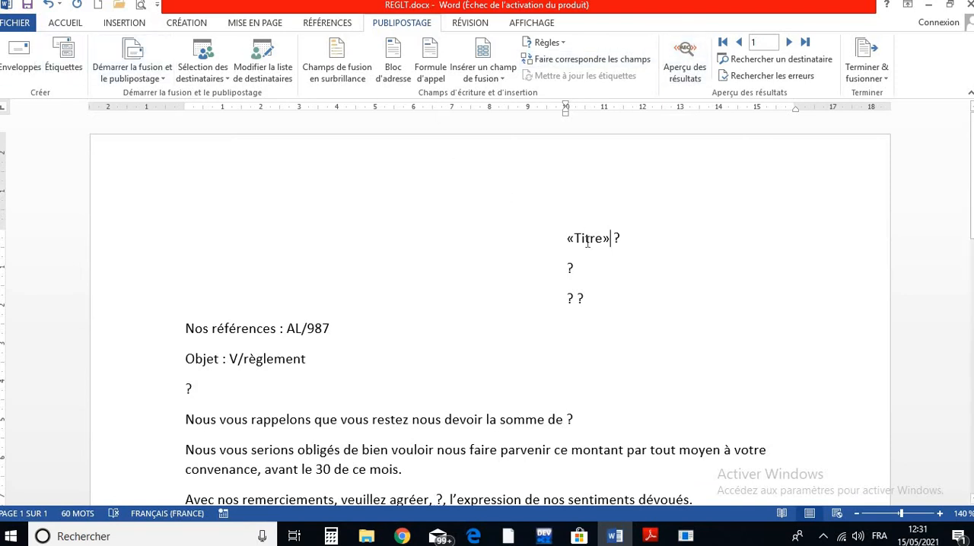
# - Undo the Titre field insertion and insert the field again at the start of the recipient block's first line
pyautogui.click(47, 6)
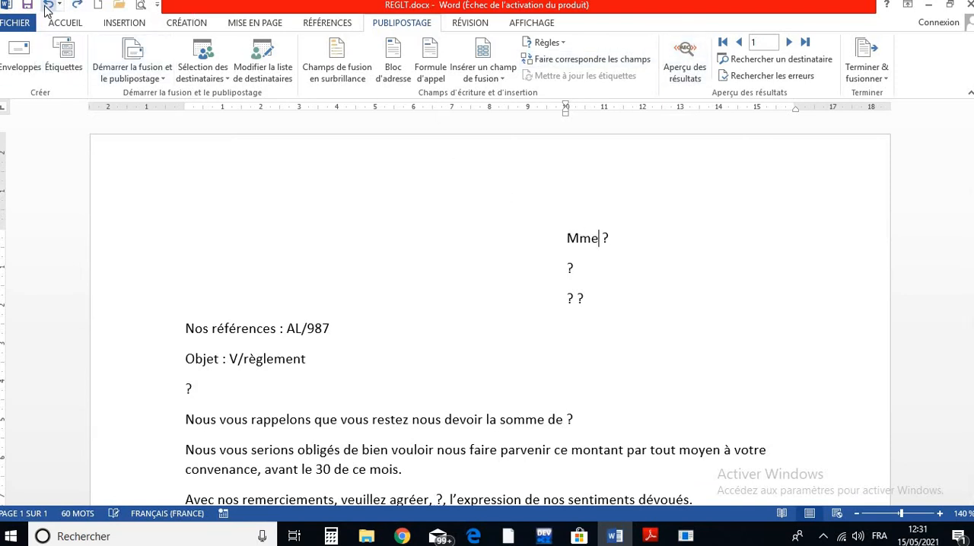
pyautogui.click(47, 6)
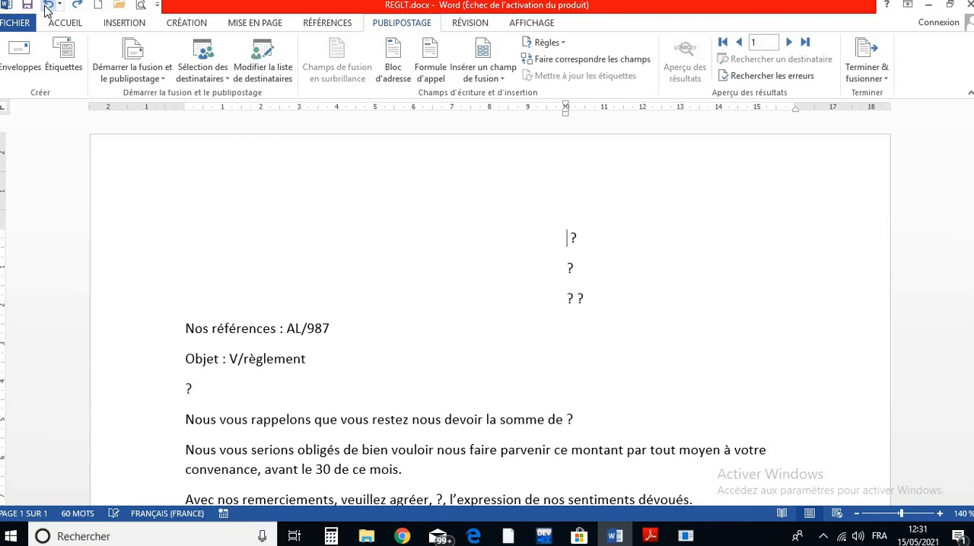
pyautogui.click(482, 77)
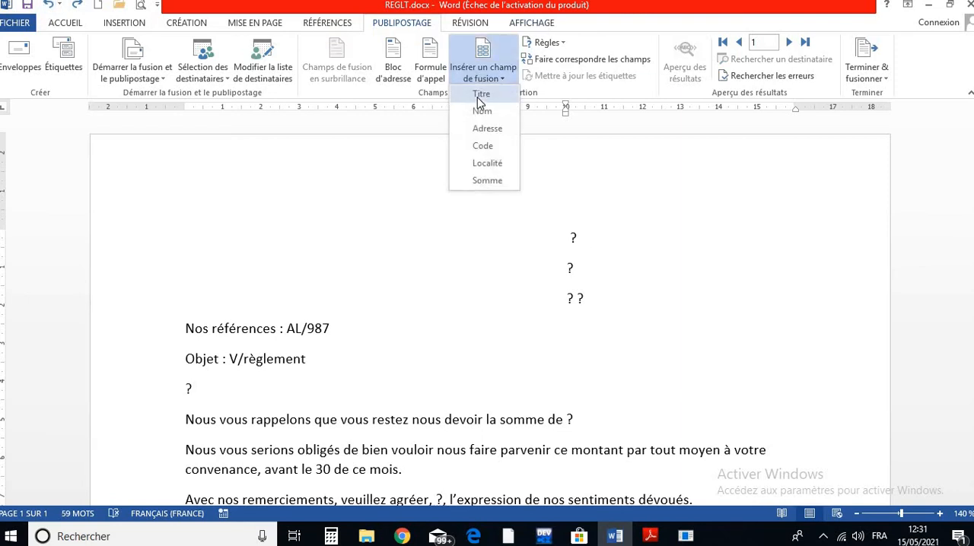
pyautogui.click(479, 95)
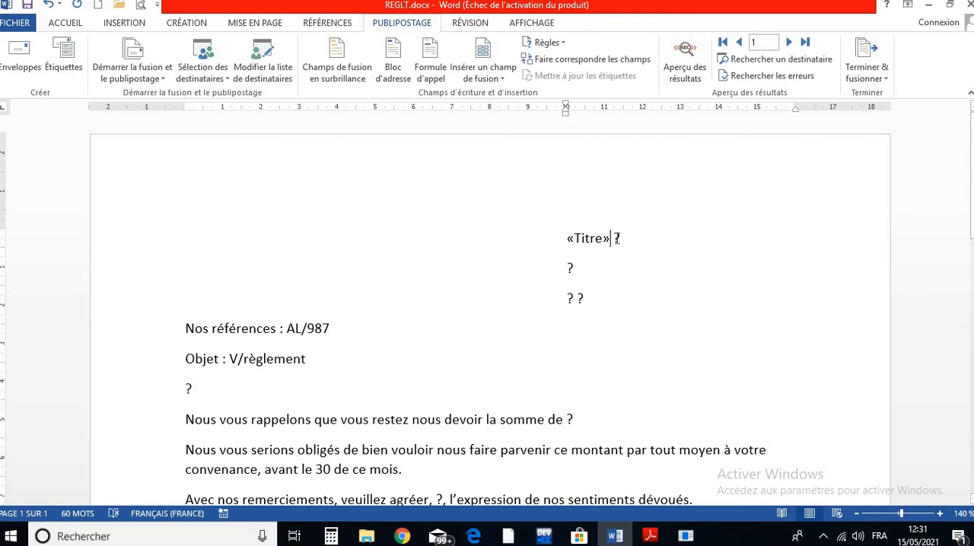
# - Replace the question mark after the Titre field with the Nom merge field and make both fields bold
pyautogui.doubleClick(618, 238)
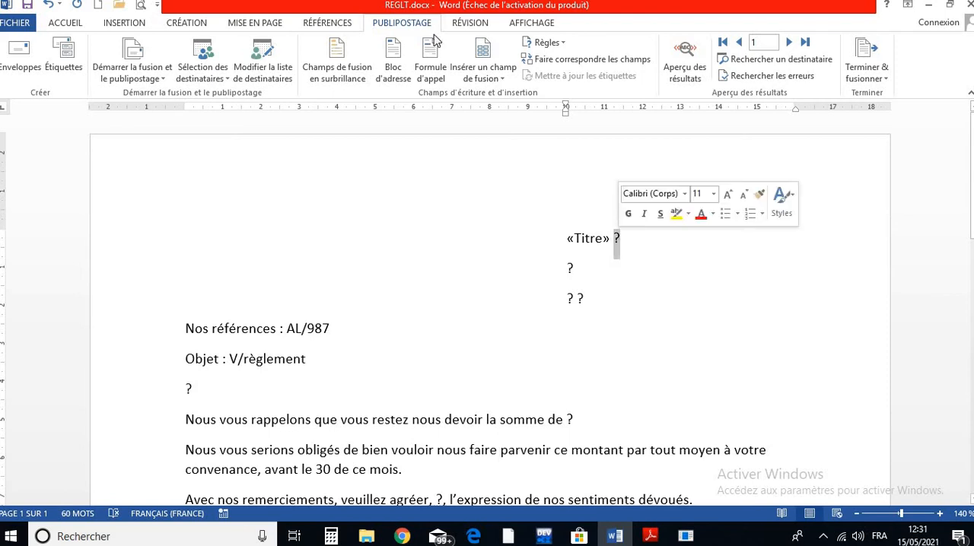
pyautogui.click(491, 75)
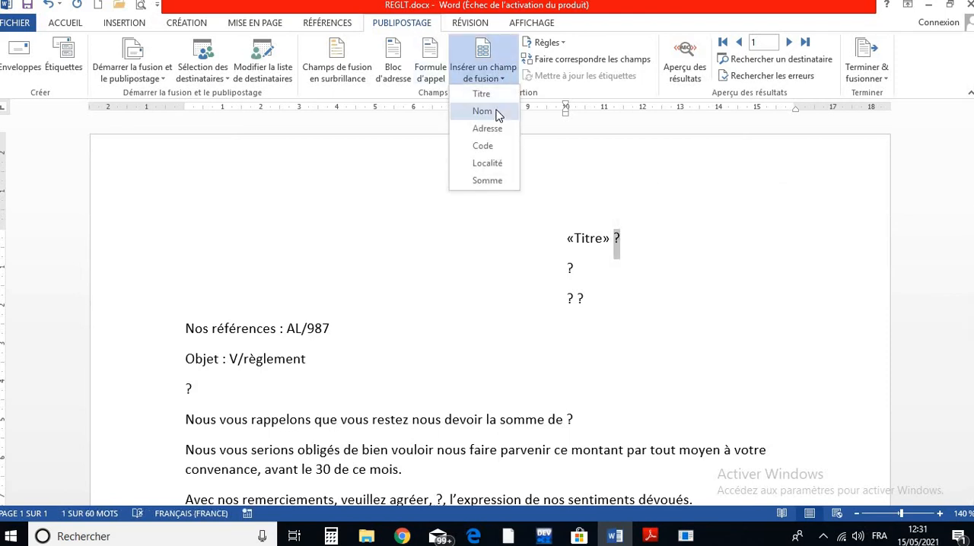
pyautogui.click(482, 112)
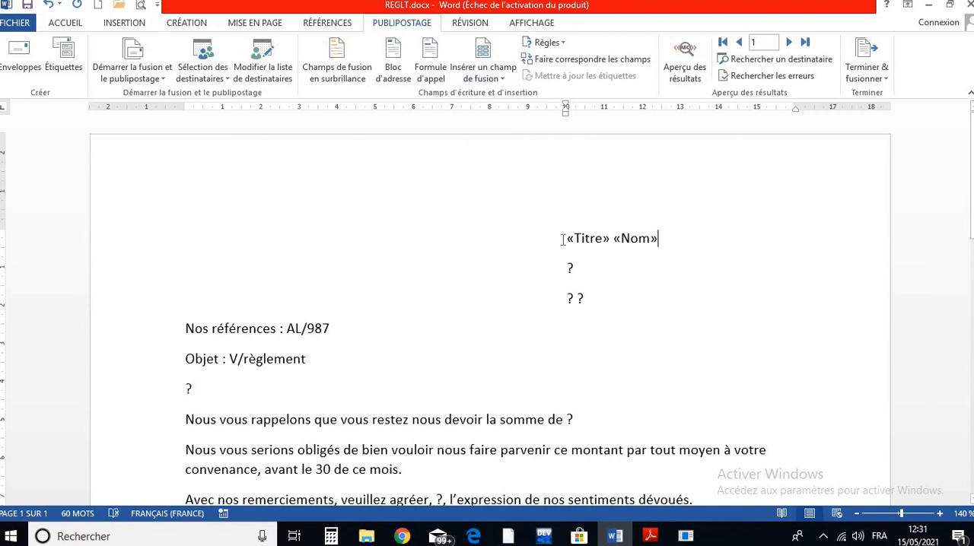
pyautogui.moveTo(566, 239); pyautogui.dragTo(666, 239)
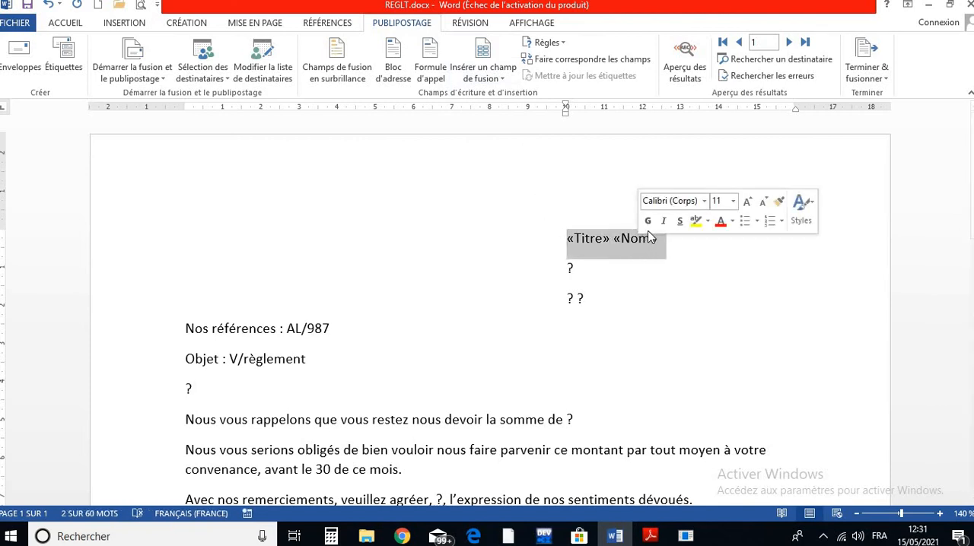
pyautogui.click(647, 220)
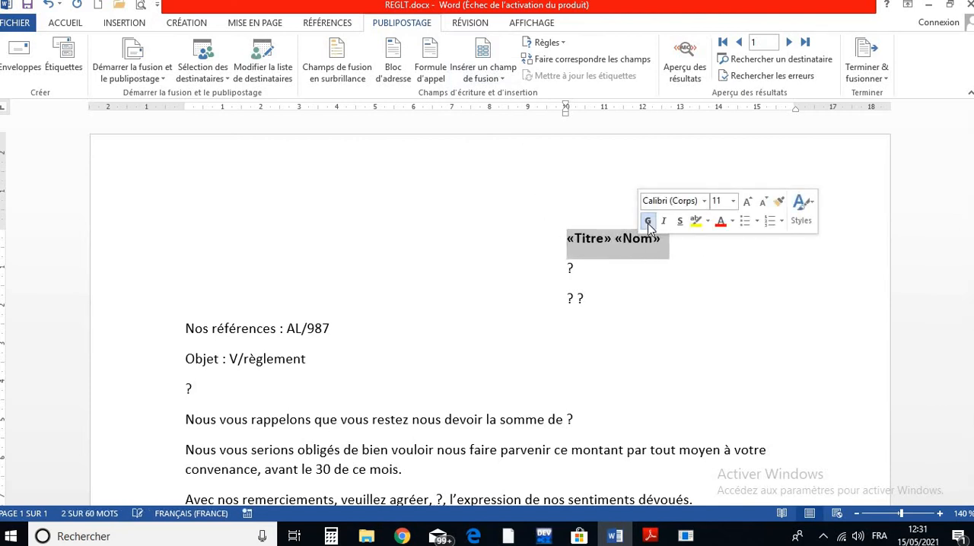
# - Replace the question mark on the recipient block's second line with the Adresse merge field
pyautogui.click(642, 266)
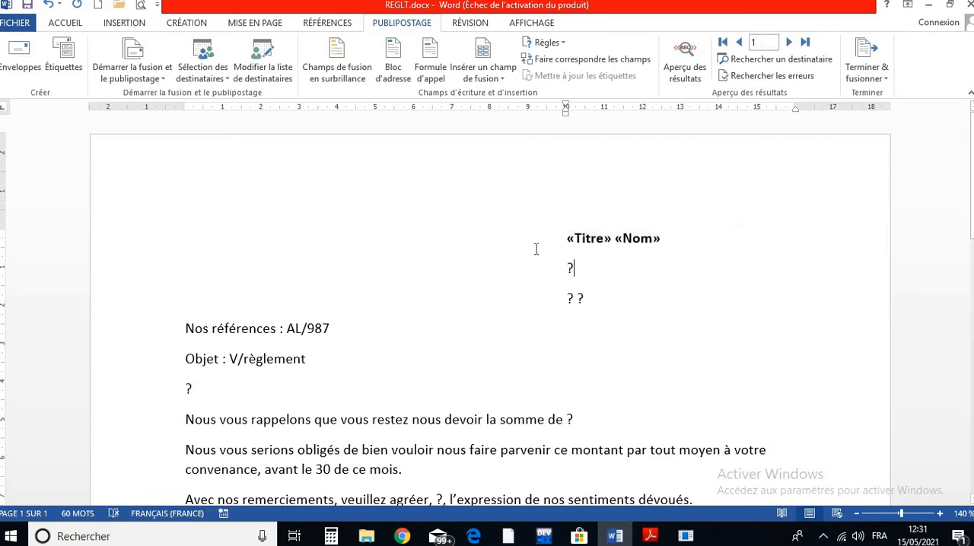
pyautogui.doubleClick(570, 267)
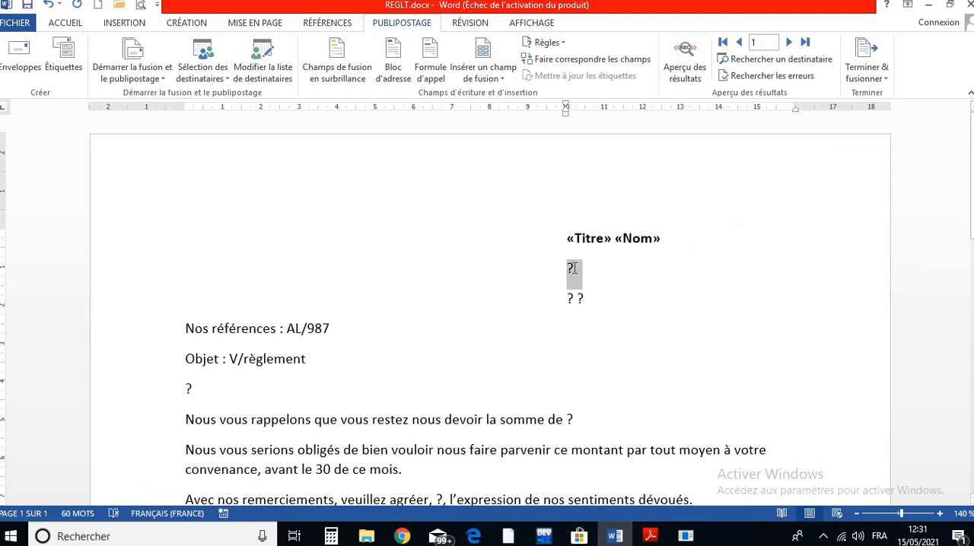
pyautogui.click(479, 76)
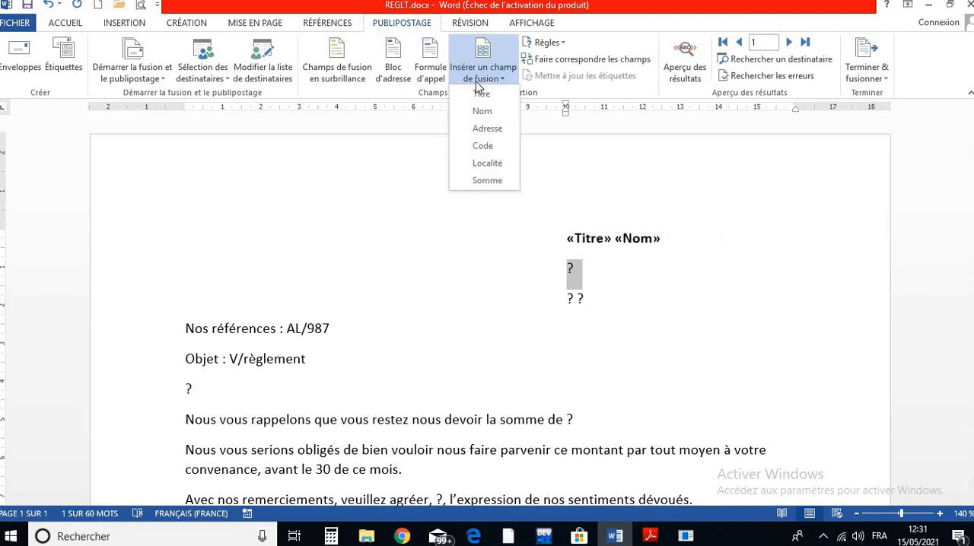
pyautogui.click(487, 128)
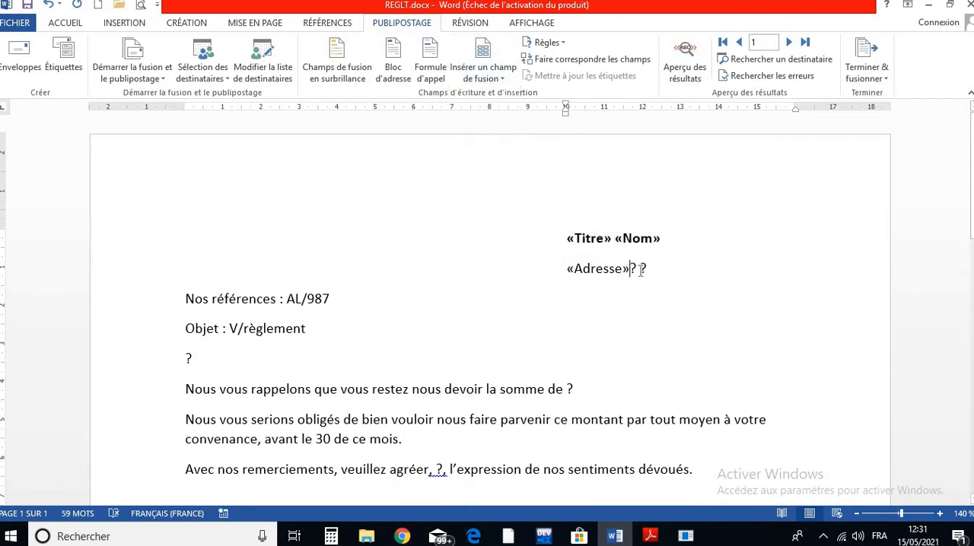
# - Move the two question marks after the Adresse field to a new line and replace the first with the Code merge field
pyautogui.press('Return')
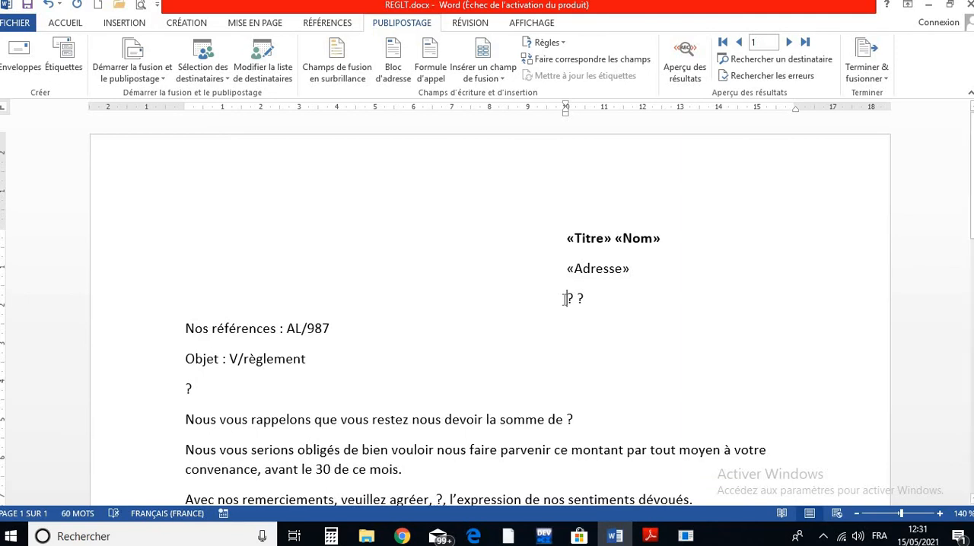
pyautogui.moveTo(572, 301); pyautogui.dragTo(567, 301)
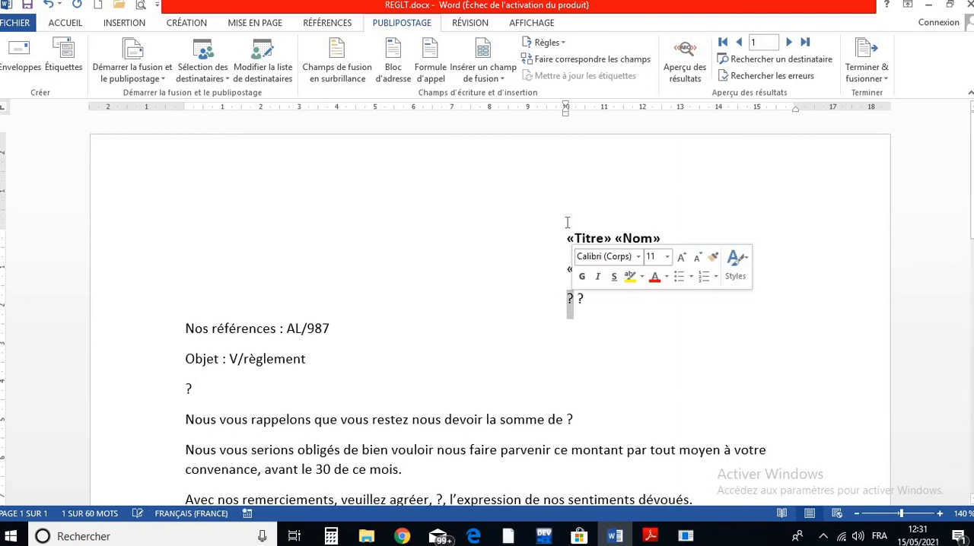
pyautogui.click(505, 76)
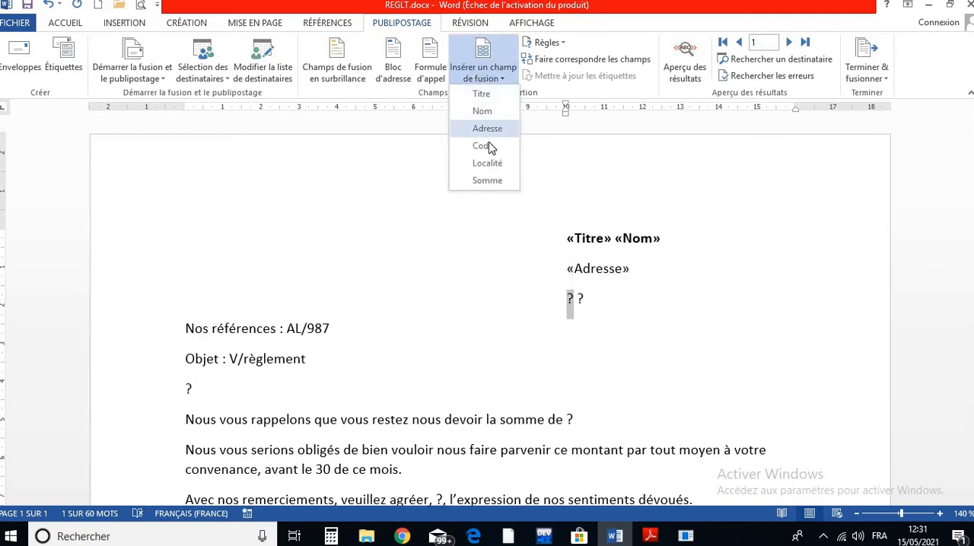
pyautogui.click(485, 142)
# - Replace the question mark after the Code field with the Localité merge field
pyautogui.click(618, 298)
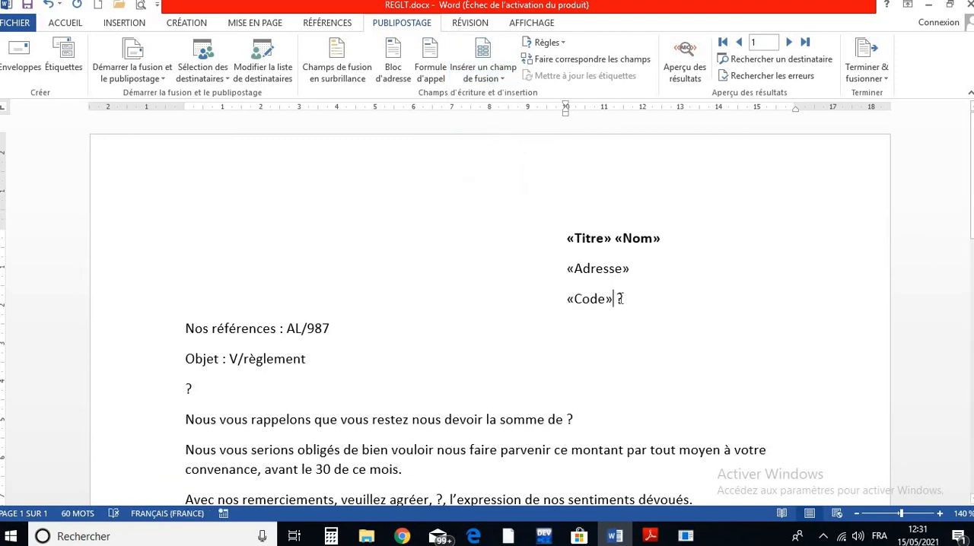
pyautogui.moveTo(622, 299); pyautogui.dragTo(616, 299)
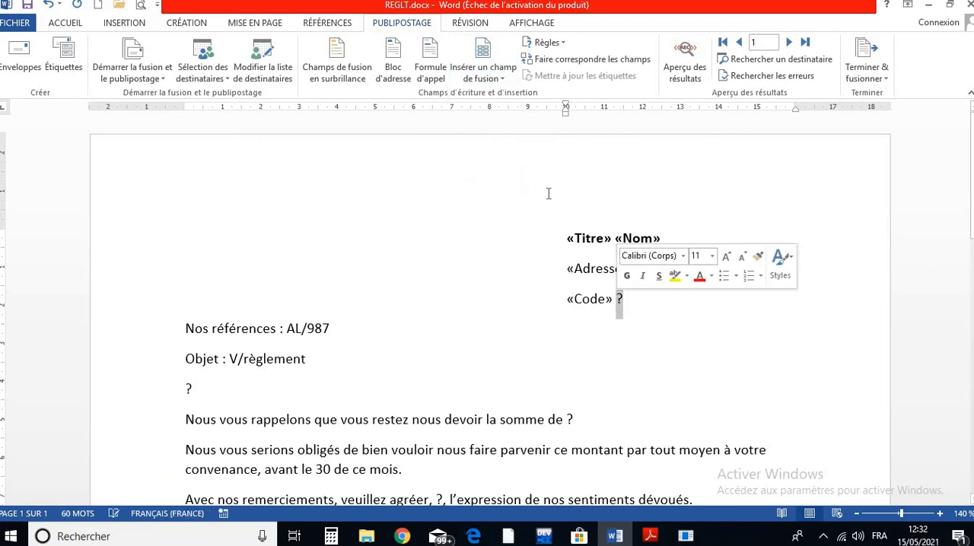
pyautogui.click(496, 79)
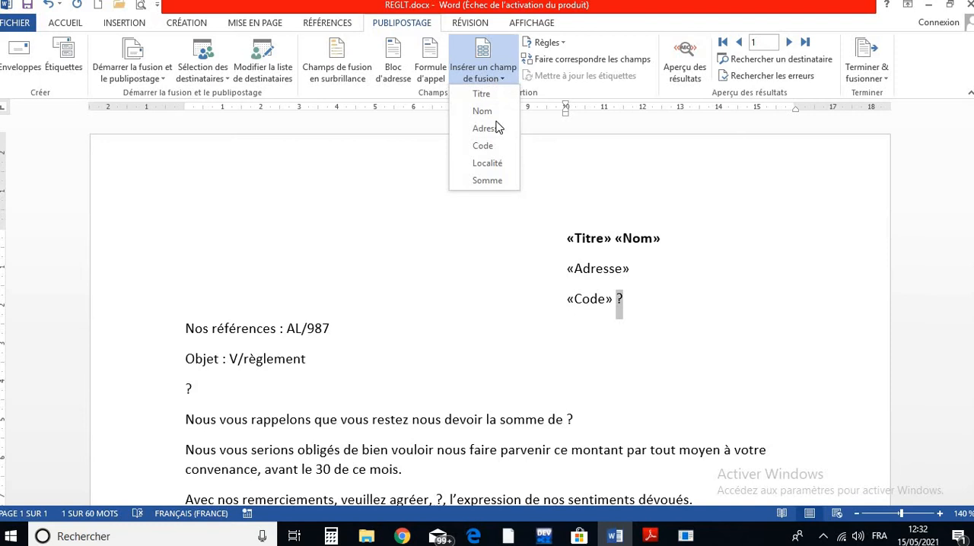
pyautogui.click(494, 163)
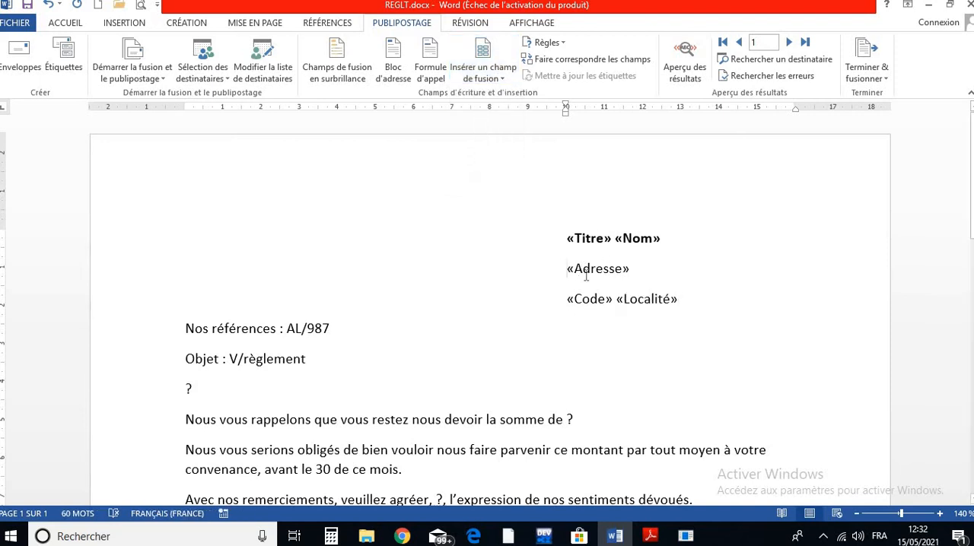
# - Make the Adresse, Code and Localité fields in the recipient block bold
pyautogui.moveTo(584, 270); pyautogui.dragTo(685, 293)
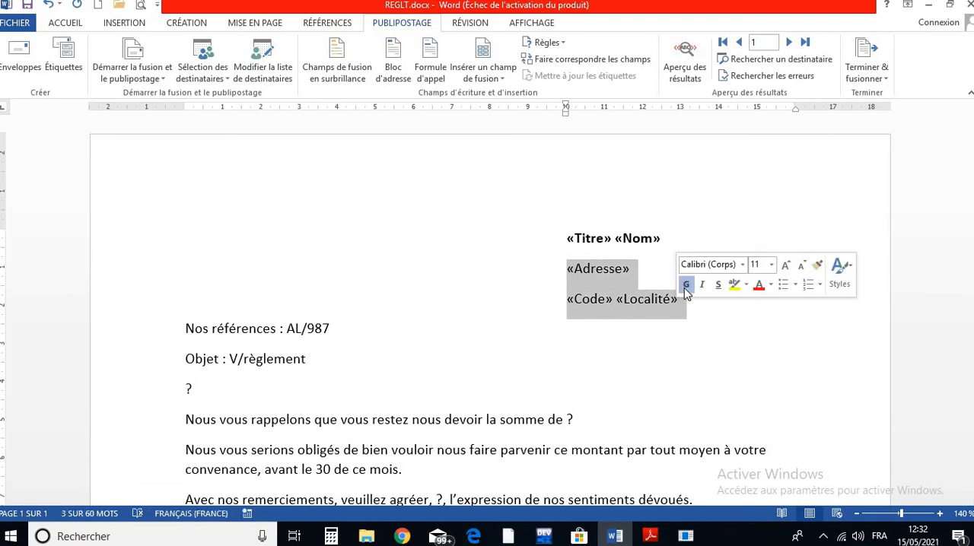
pyautogui.click(686, 285)
pyautogui.click(567, 268)
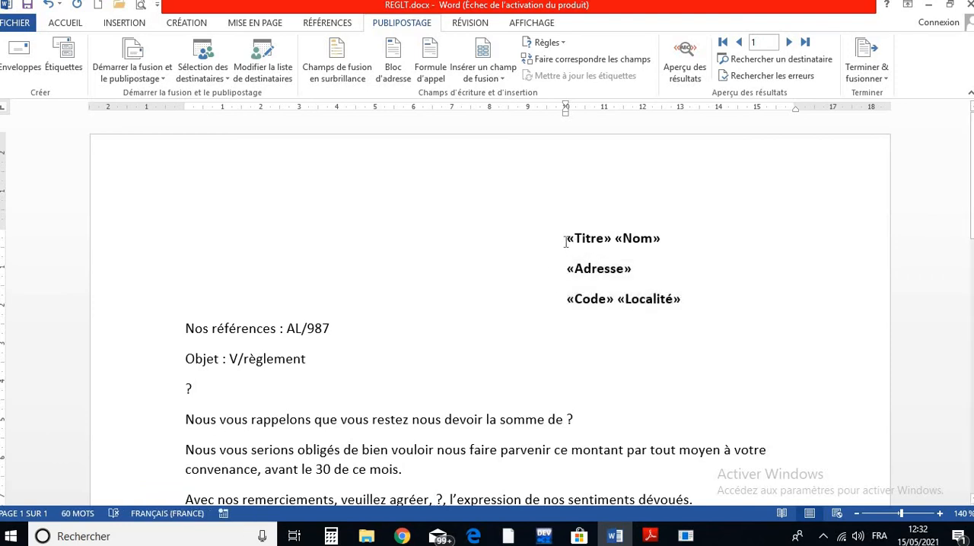
# - Set the font size of all three recipient block lines to 12
pyautogui.moveTo(567, 238); pyautogui.dragTo(688, 304)
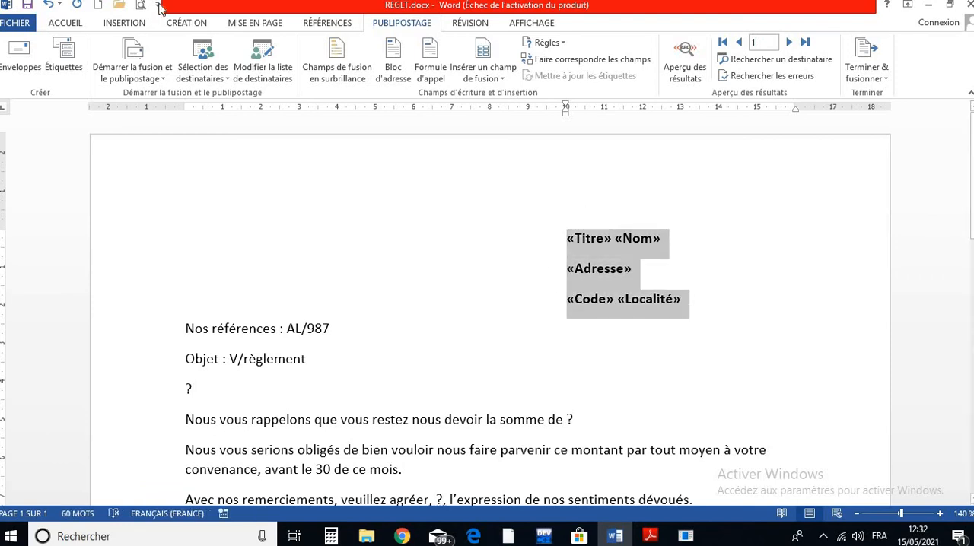
pyautogui.click(79, 23)
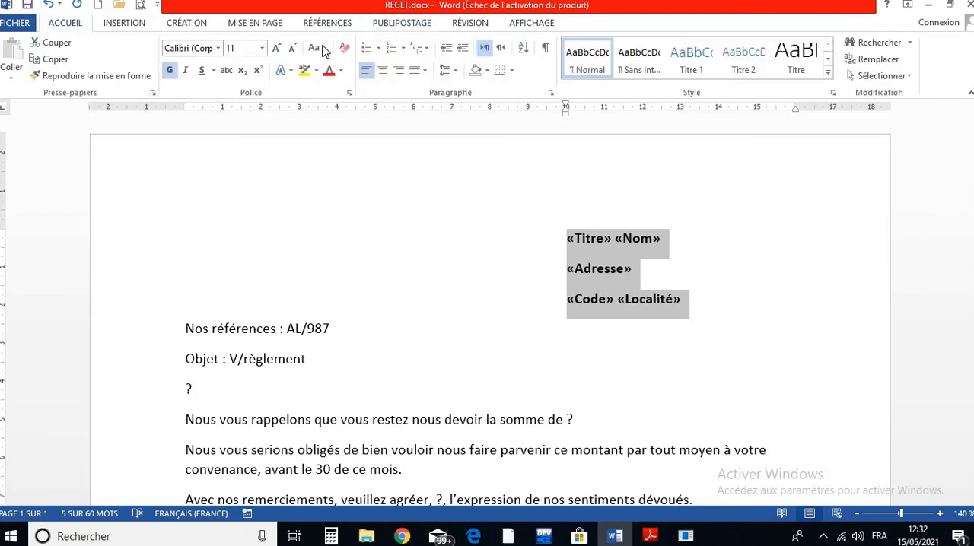
pyautogui.click(276, 48)
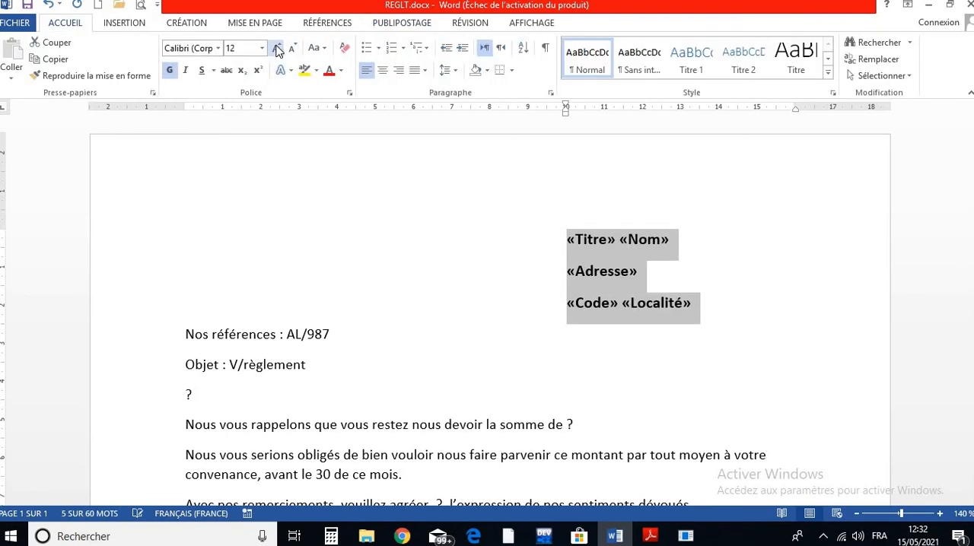
pyautogui.click(382, 23)
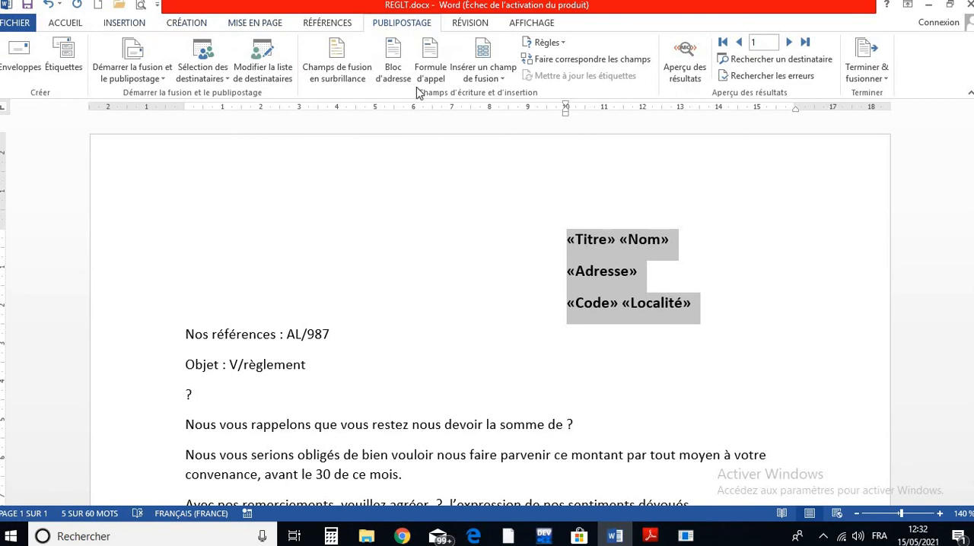
pyautogui.click(502, 305)
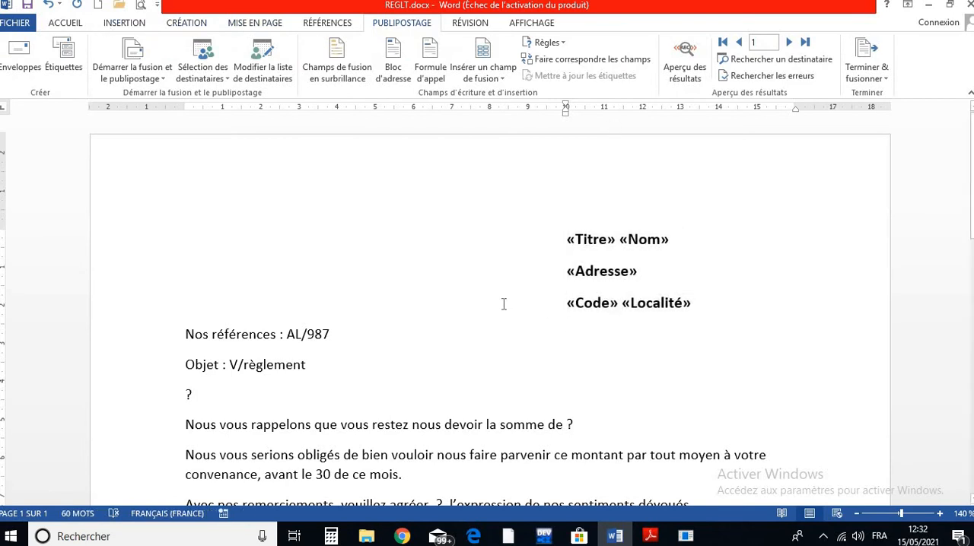
# - Replace the question mark on the salutation line below "Objet : V/règlement" with the Titre merge field
pyautogui.scroll(-3, 503, 304)
pyautogui.click(185, 285)
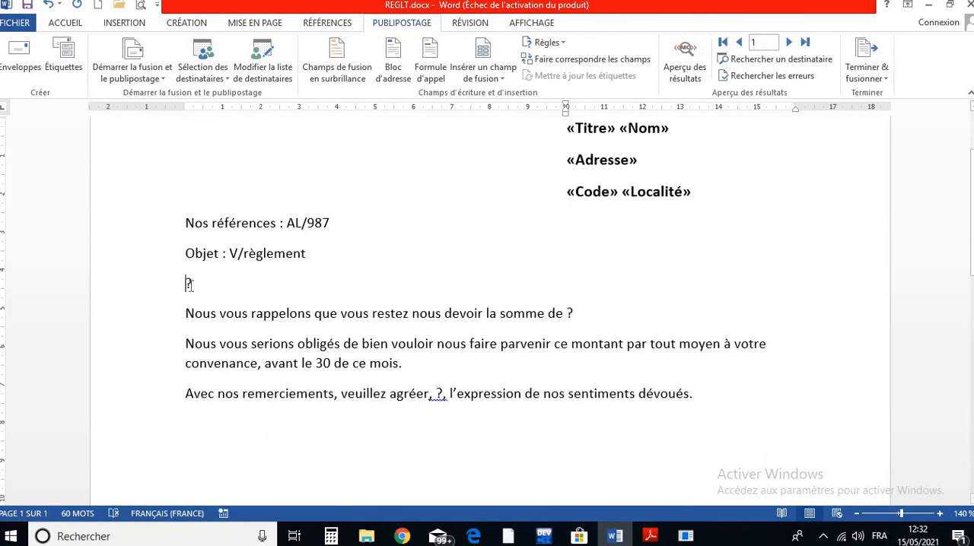
pyautogui.doubleClick(190, 286)
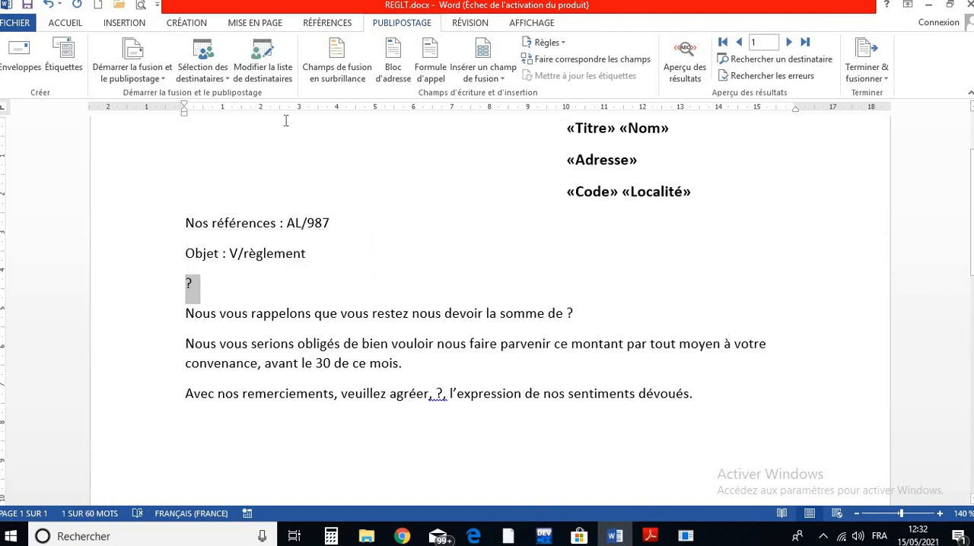
pyautogui.write('p')
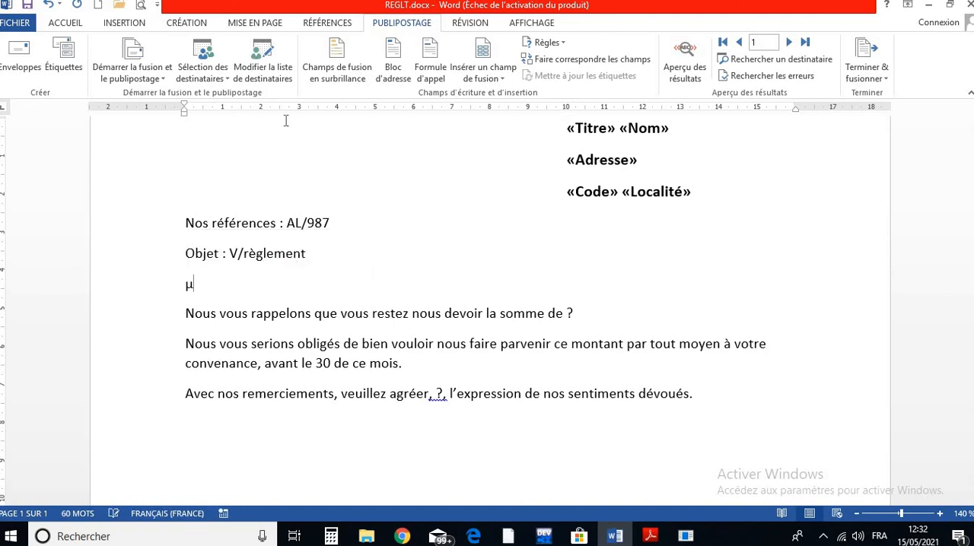
pyautogui.press('BackSpace')
pyautogui.press('BackSpace')
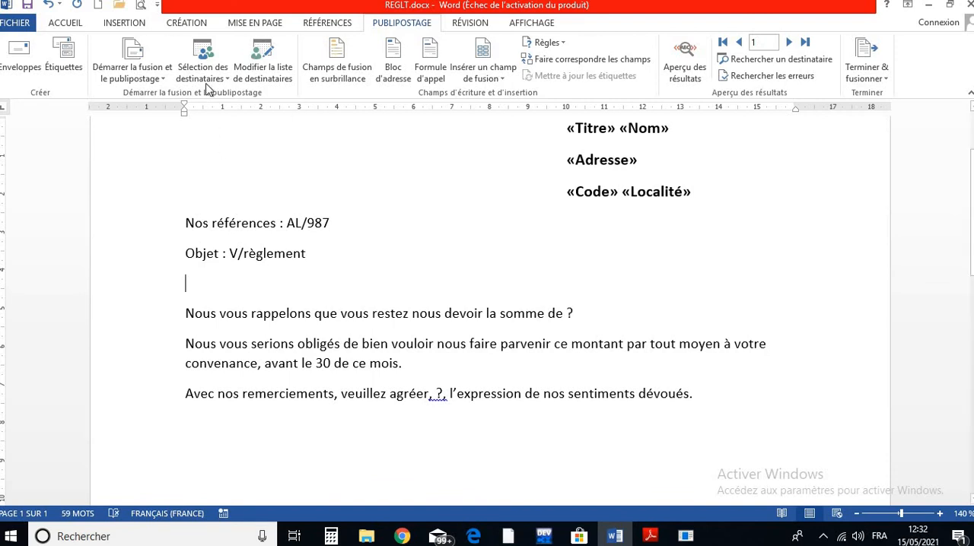
pyautogui.click(493, 80)
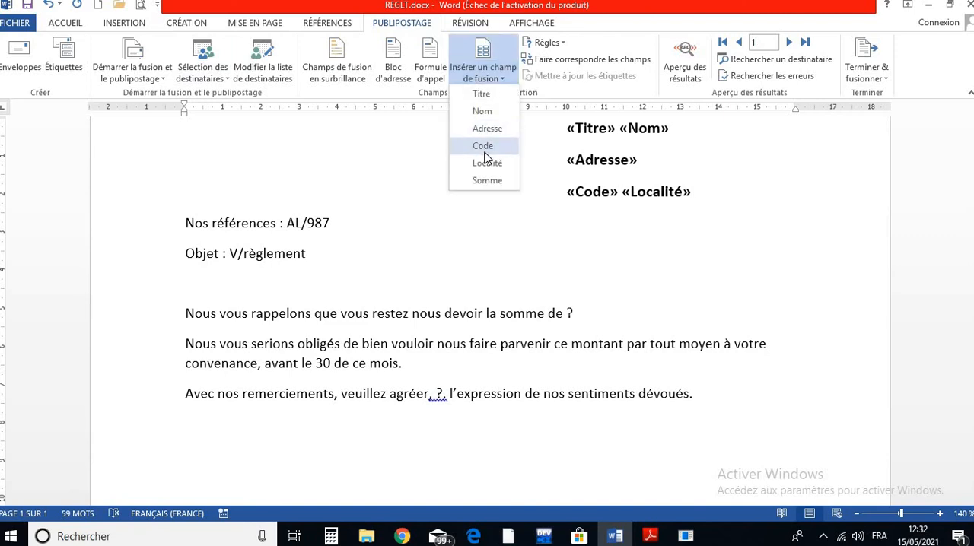
pyautogui.click(487, 98)
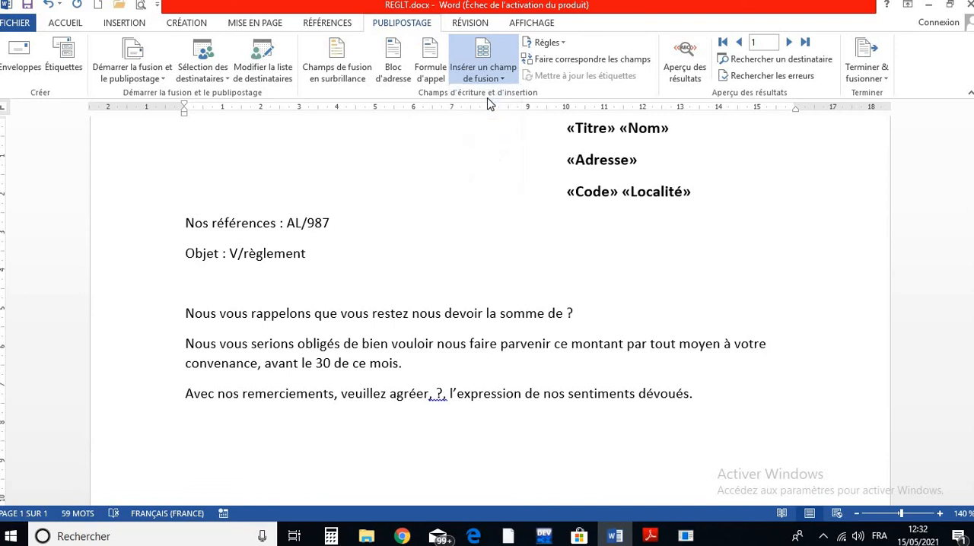
# - Make the salutation's Titre field bold and enlarge its font size to 14
pyautogui.click(175, 291)
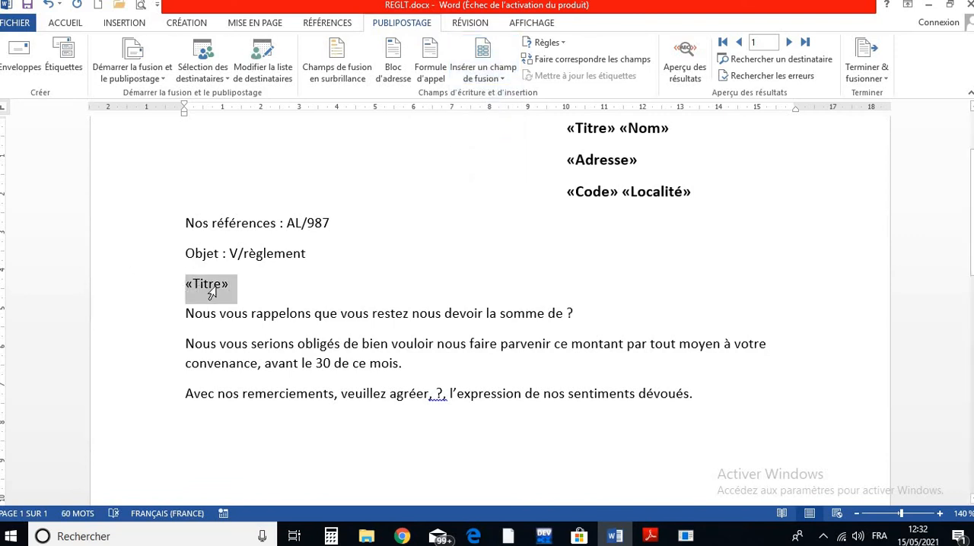
pyautogui.doubleClick(216, 293)
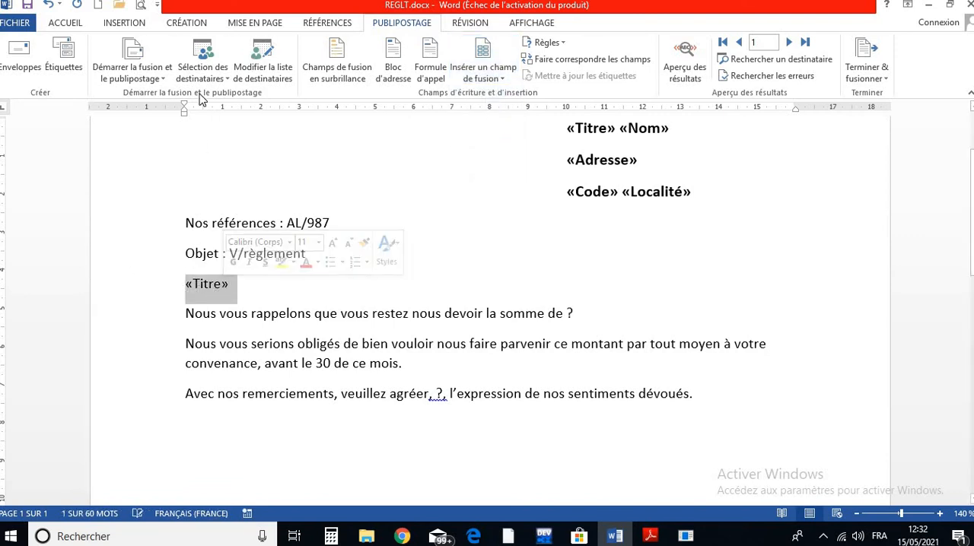
pyautogui.click(67, 25)
pyautogui.click(168, 70)
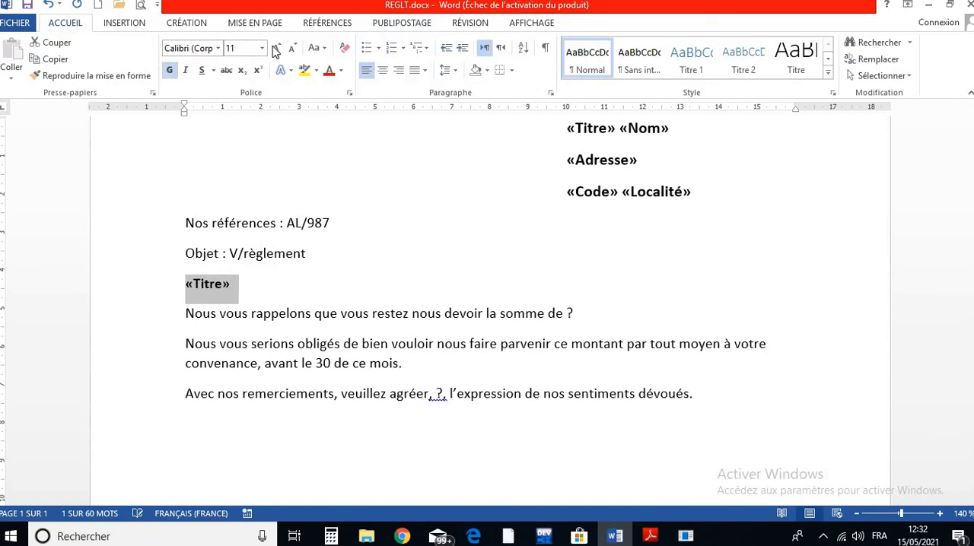
pyautogui.click(275, 48)
pyautogui.click(275, 48)
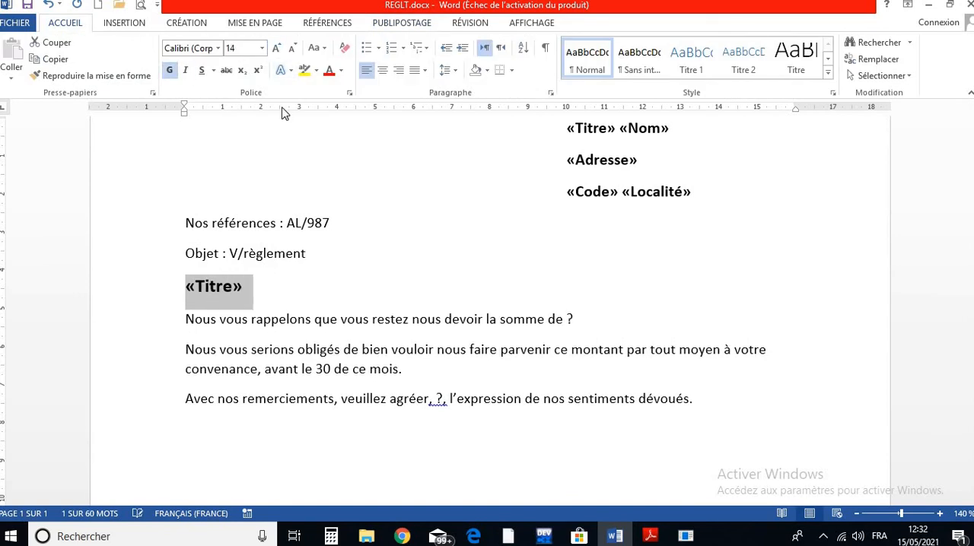
# - Reduce the salutation's Titre field to font size 12 to match the recipient block
pyautogui.click(617, 160)
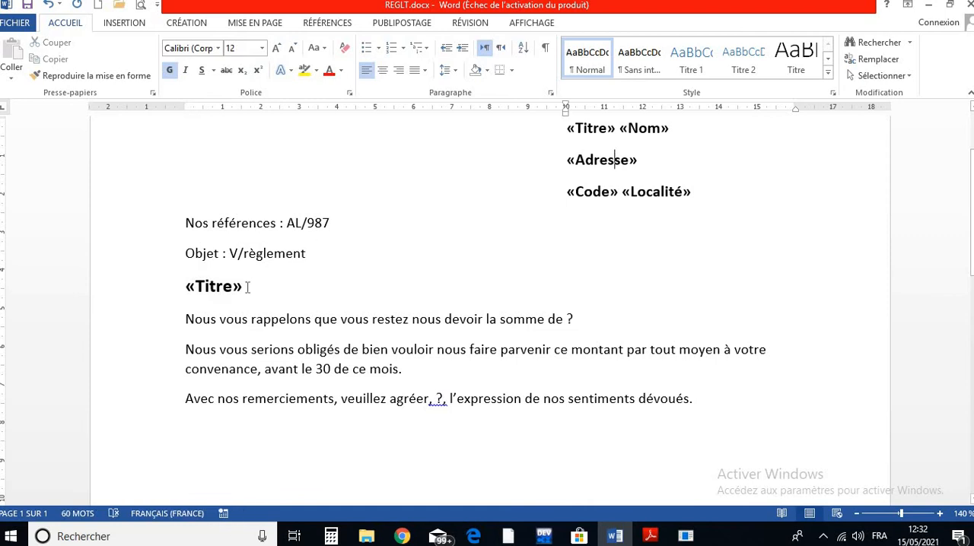
pyautogui.moveTo(247, 290); pyautogui.dragTo(185, 289)
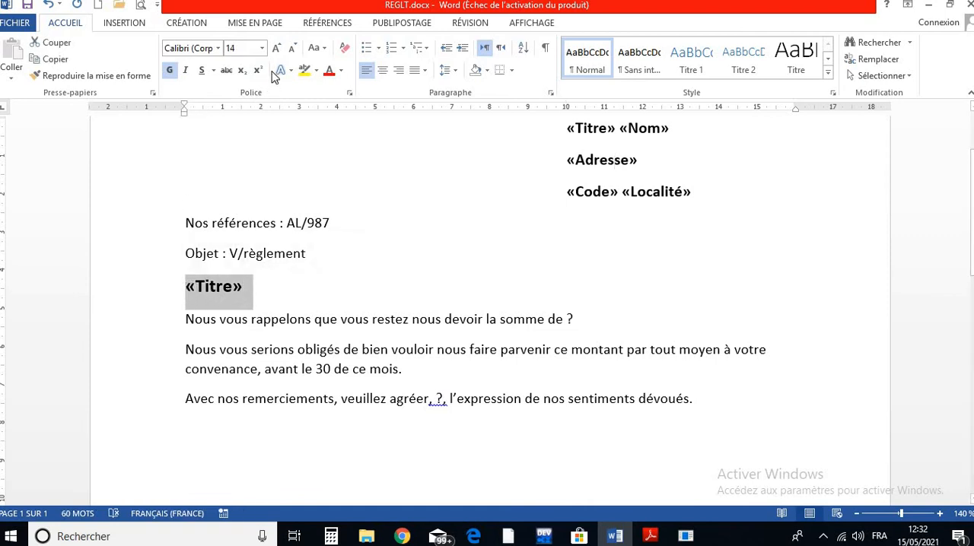
pyautogui.click(292, 48)
pyautogui.click(284, 284)
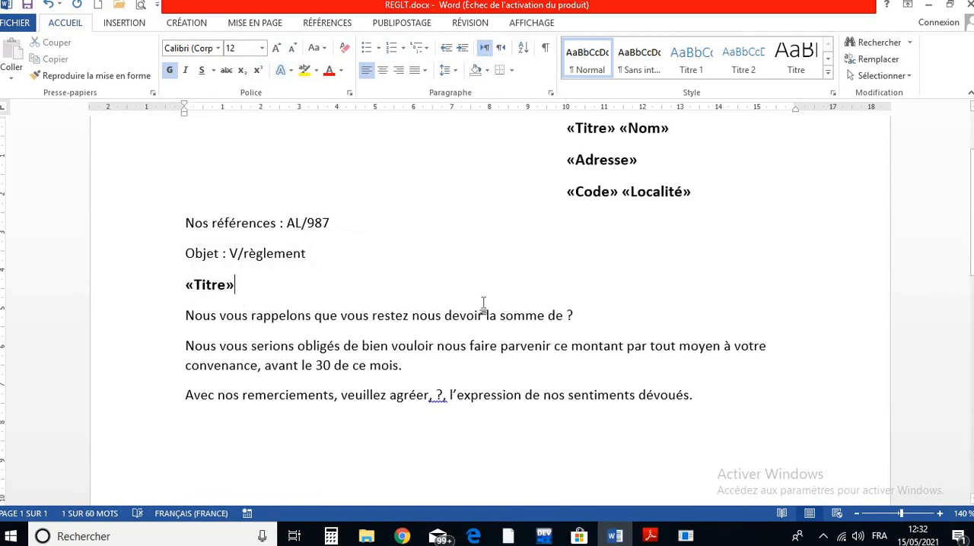
# - Replace the question mark after "la somme de" with the Somme merge field and end the sentence with a period
pyautogui.doubleClick(569, 315)
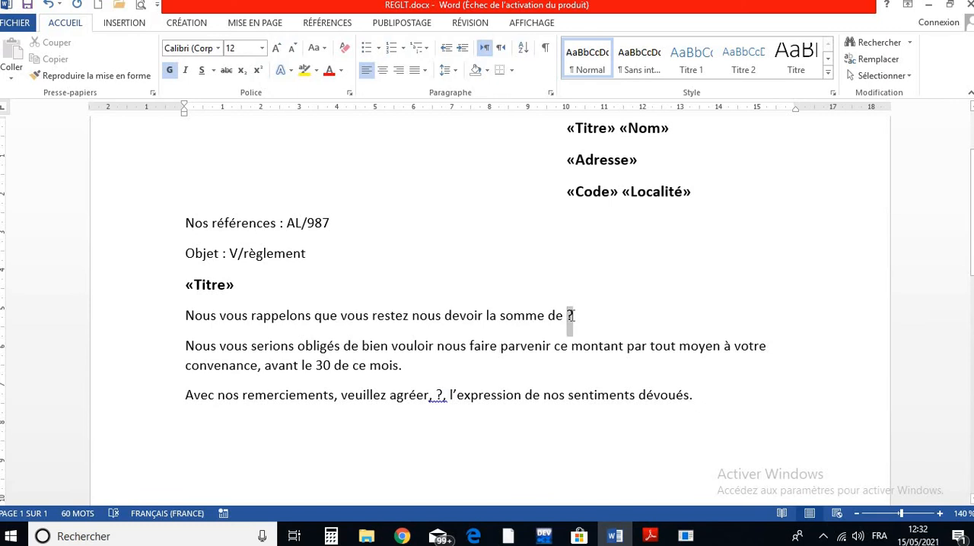
pyautogui.click(397, 23)
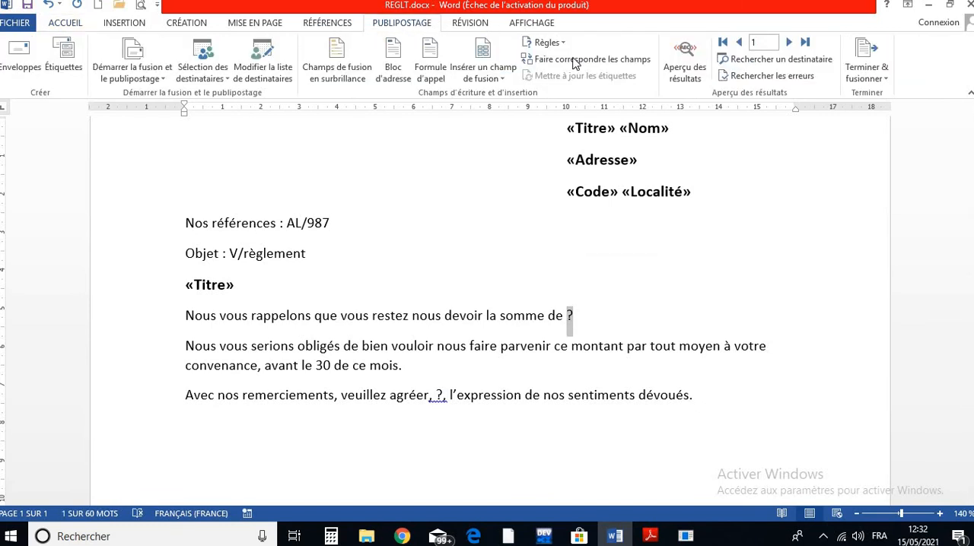
pyautogui.click(471, 76)
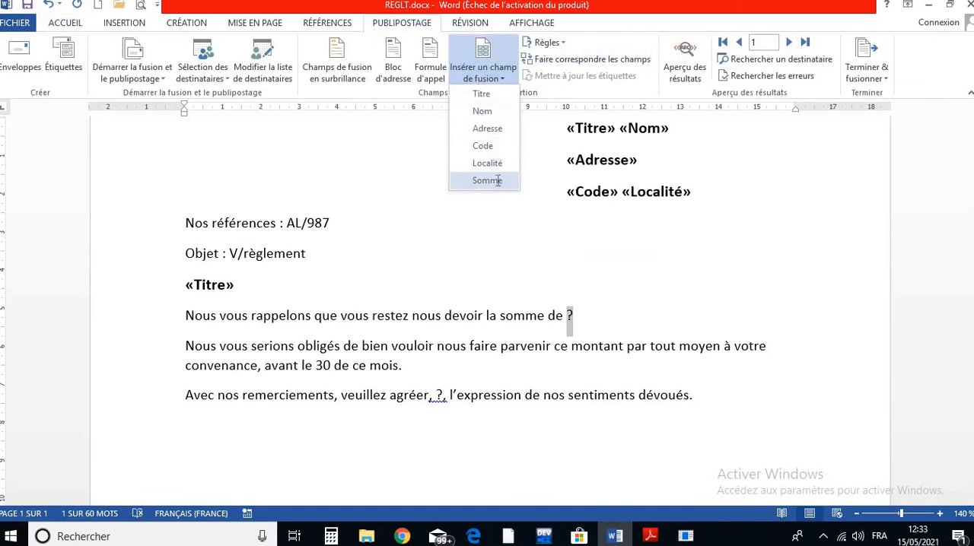
pyautogui.click(487, 180)
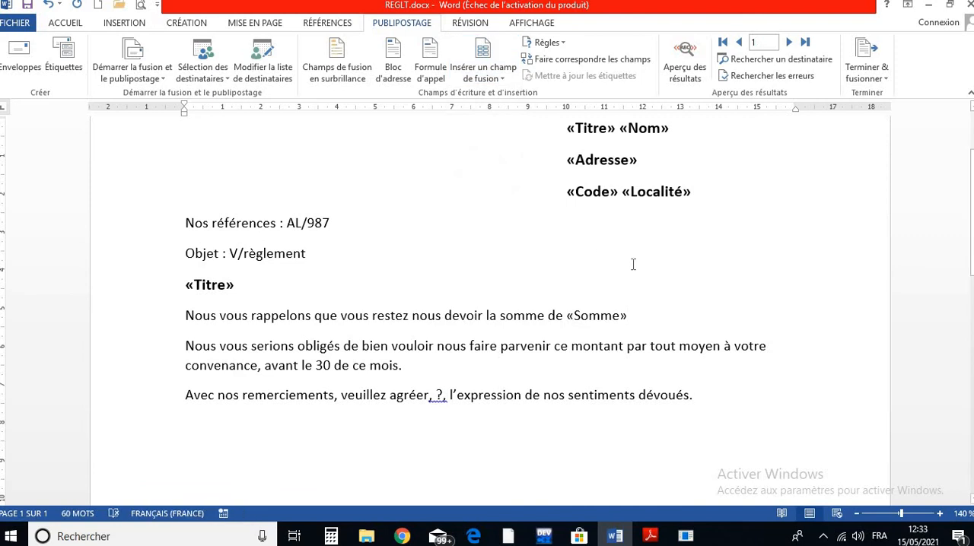
pyautogui.write(';')
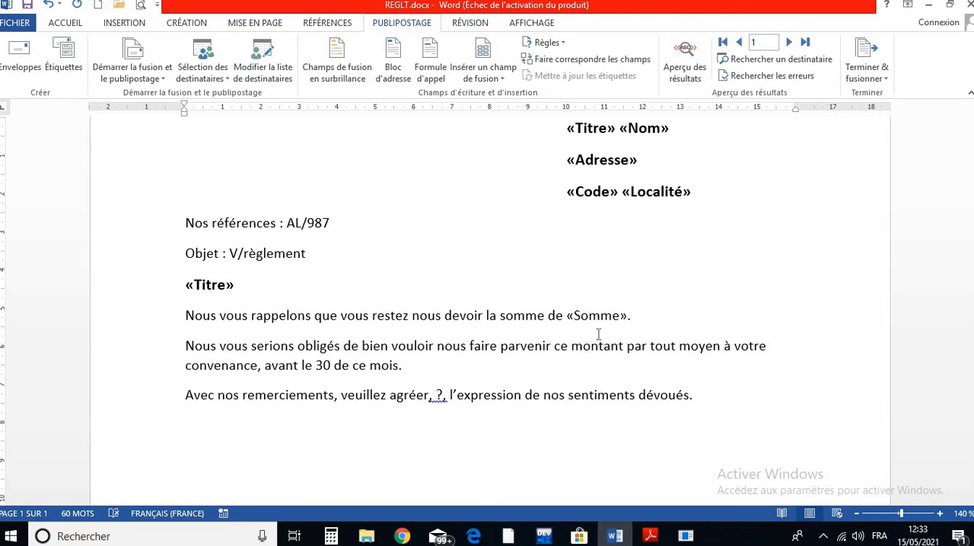
# - Make the Somme field bold and enlarge its font by one size
pyautogui.moveTo(602, 316); pyautogui.dragTo(633, 317)
pyautogui.click(635, 291)
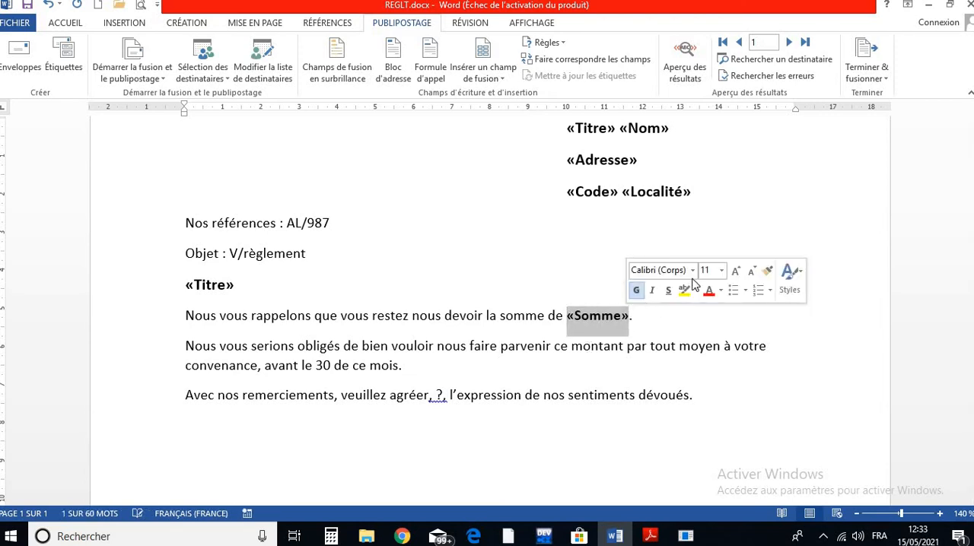
pyautogui.click(735, 271)
pyautogui.click(514, 316)
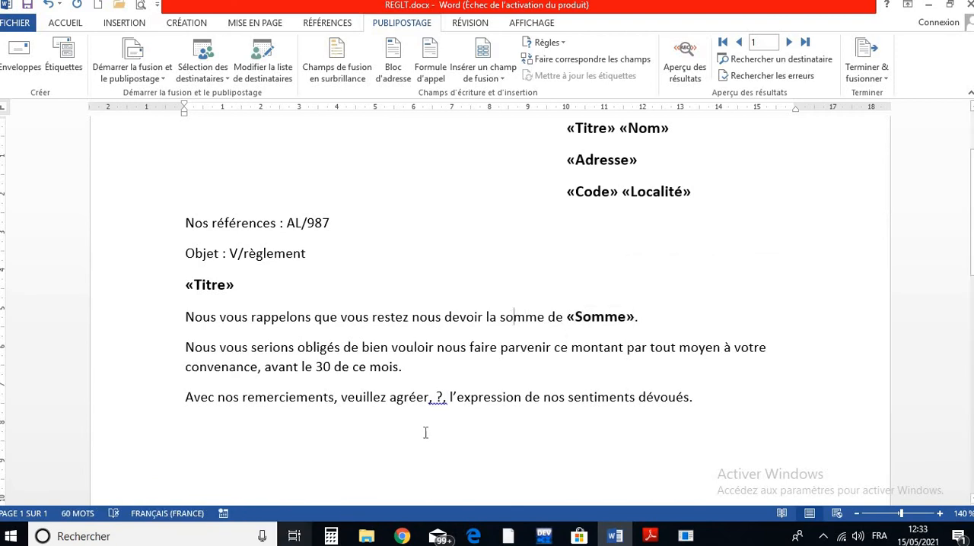
# - Replace the question mark after "veuillez agréer," with the Titre merge field and make that field bold
pyautogui.moveTo(443, 396); pyautogui.dragTo(436, 397)
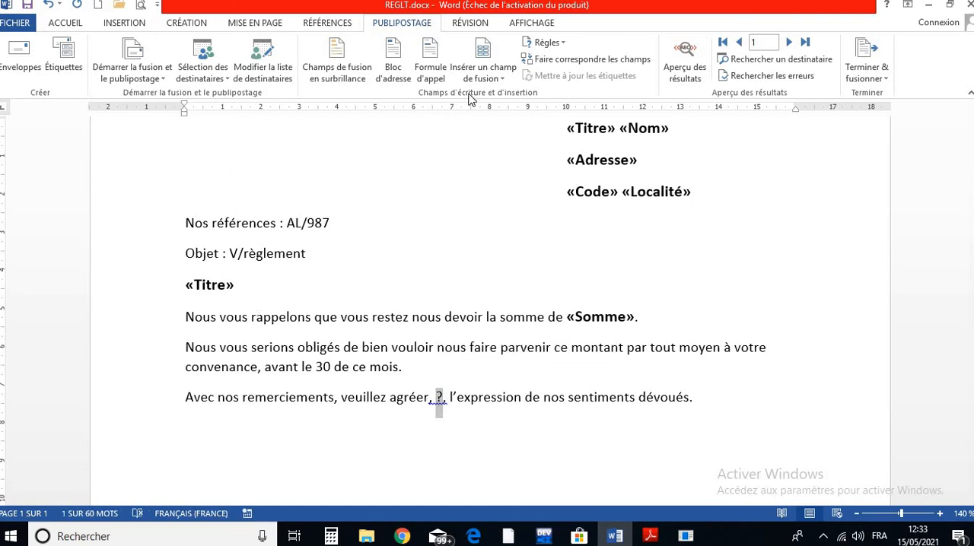
pyautogui.click(483, 72)
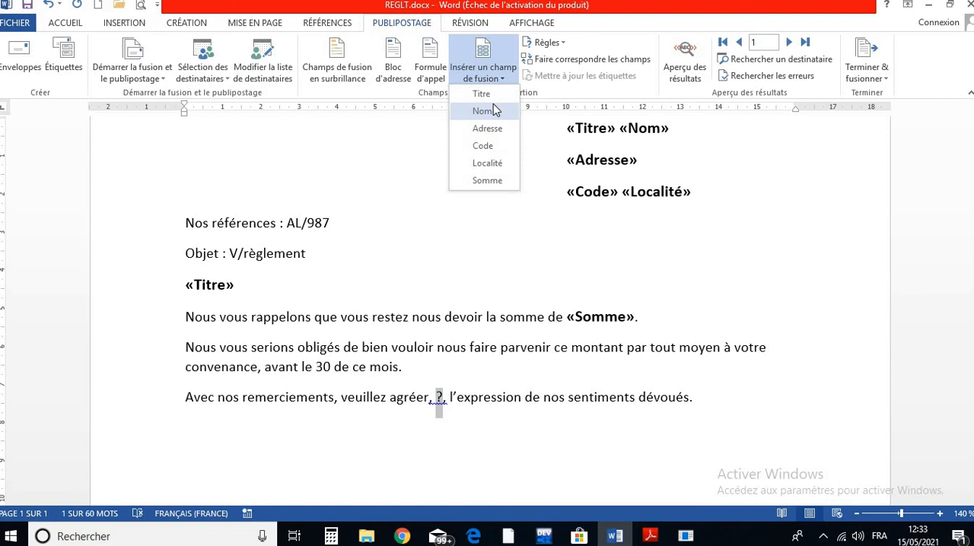
pyautogui.click(487, 93)
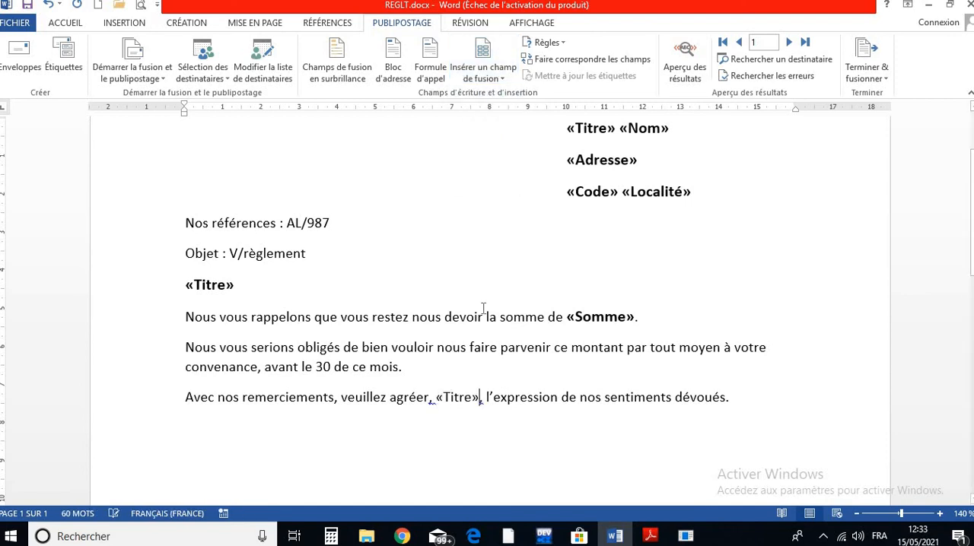
pyautogui.moveTo(479, 395); pyautogui.dragTo(435, 395)
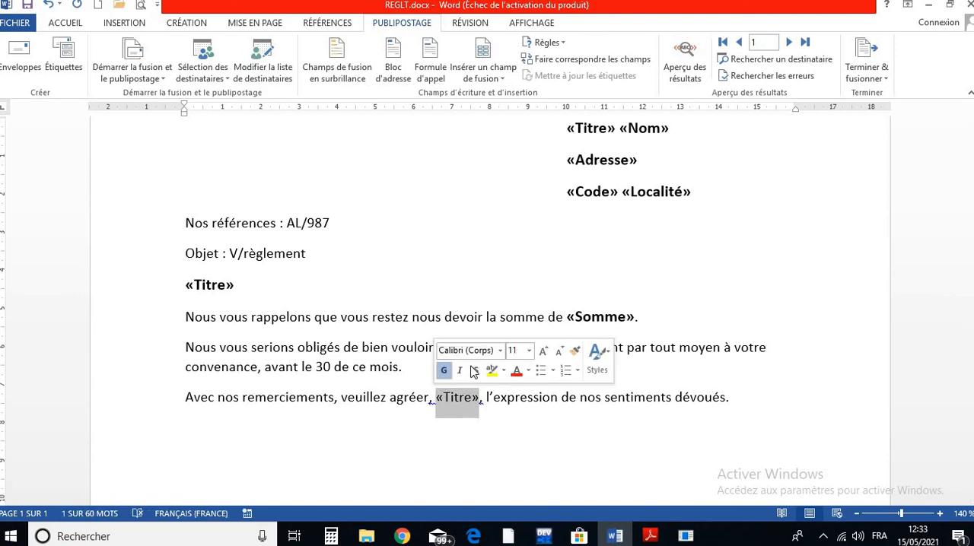
pyautogui.click(444, 371)
pyautogui.click(510, 426)
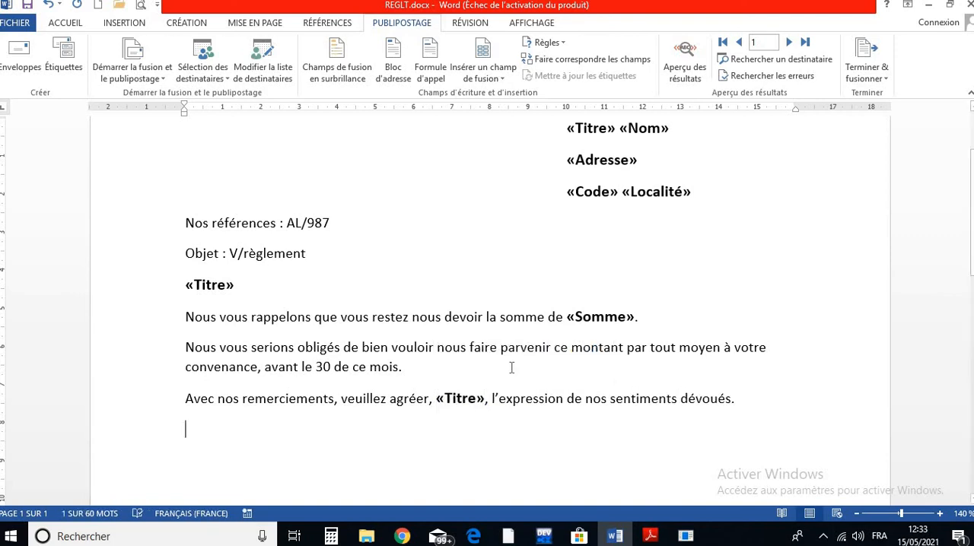
# - Save the REGLT letter with its completed merge fields
pyautogui.scroll(3, 276, 159)
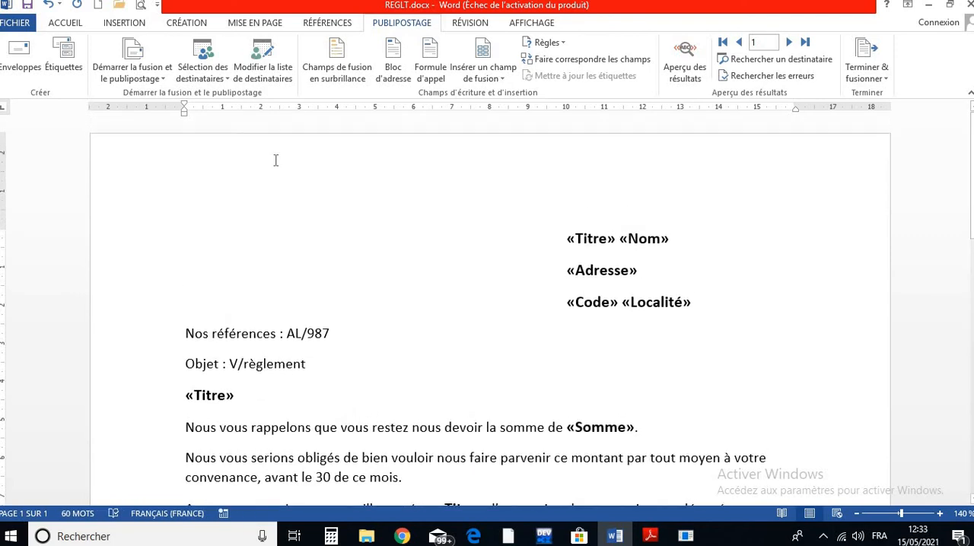
pyautogui.click(26, 6)
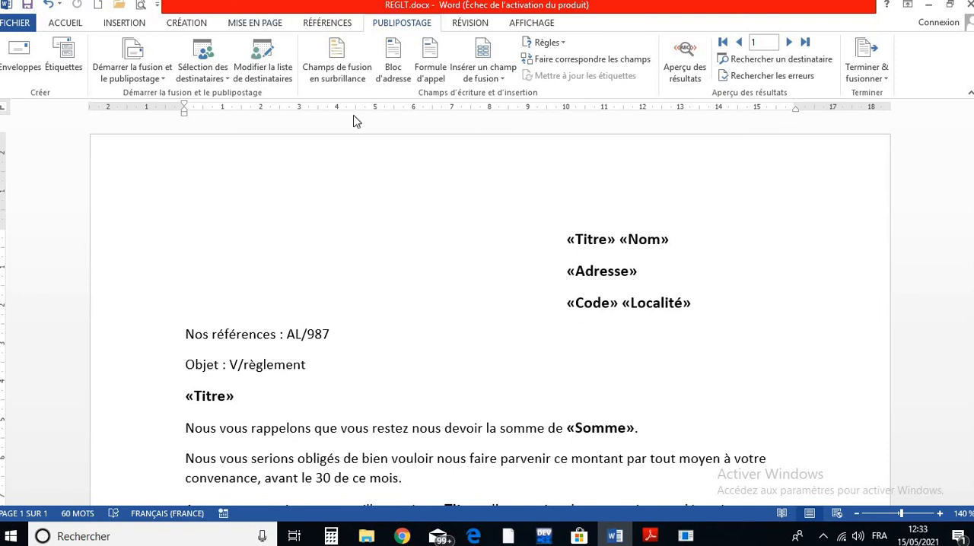
pyautogui.scroll(-5, 462, 226)
pyautogui.scroll(4, 462, 228)
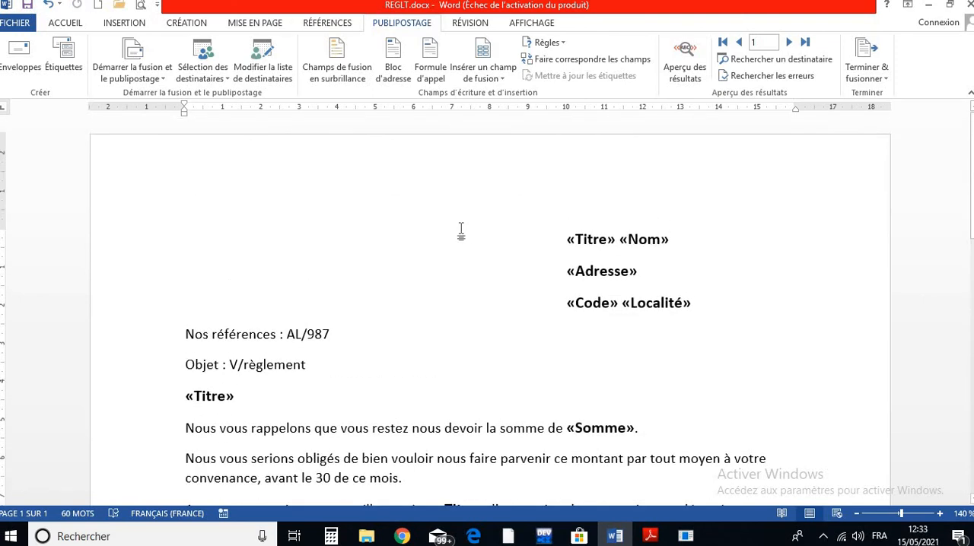
pyautogui.scroll(-8, 462, 228)
pyautogui.scroll(8, 462, 228)
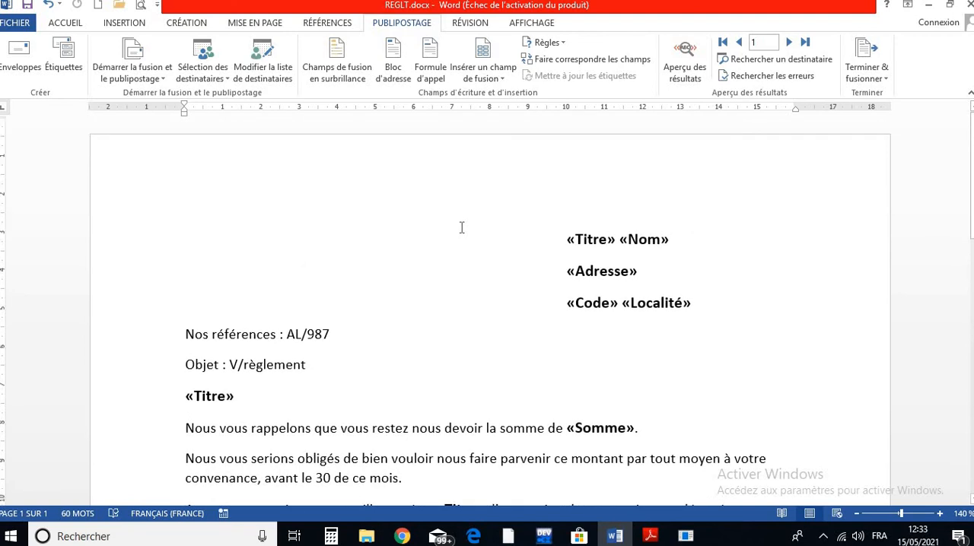
pyautogui.scroll(-2, 461, 227)
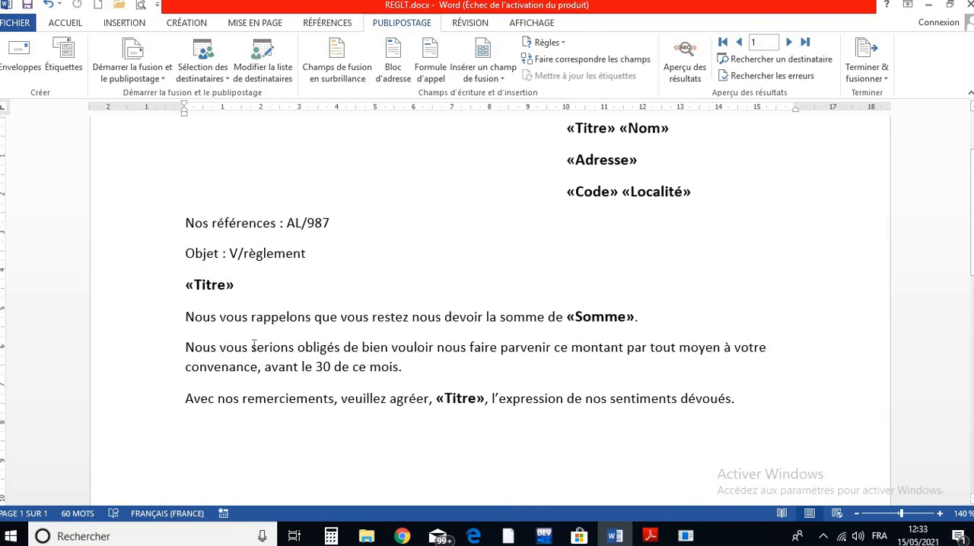
# - Add "Salé," on the "Nos références" line, aligned under the recipient address block
pyautogui.scroll(2, 522, 333)
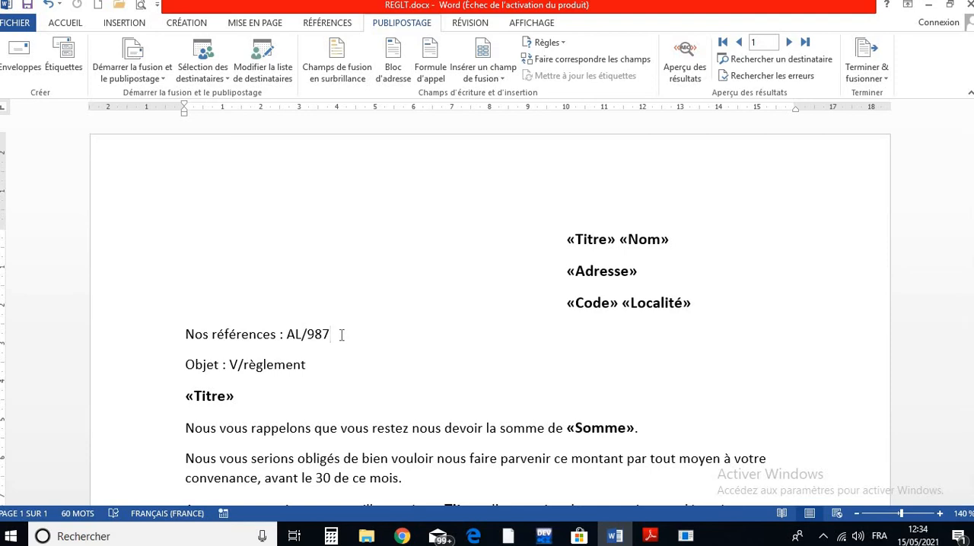
pyautogui.press('Tab')
pyautogui.write('Salé')
# - Insert the date after "Salé," in the French long format "samedi 15 mai 2021"
pyautogui.click(122, 27)
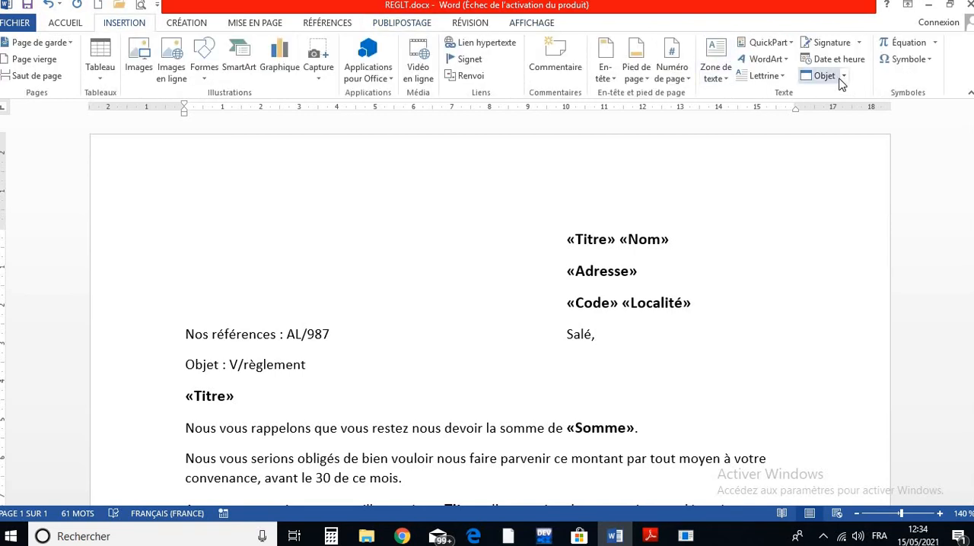
pyautogui.click(858, 67)
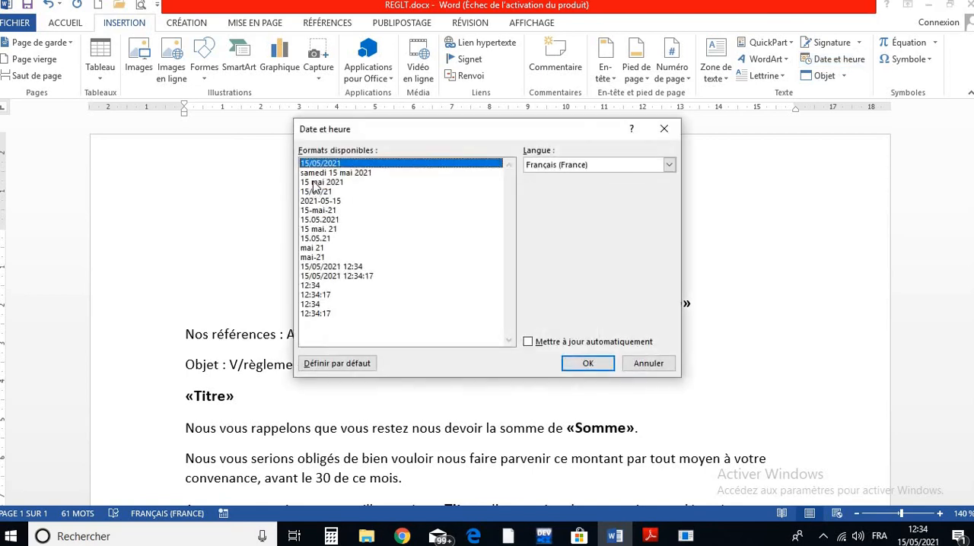
pyautogui.click(326, 182)
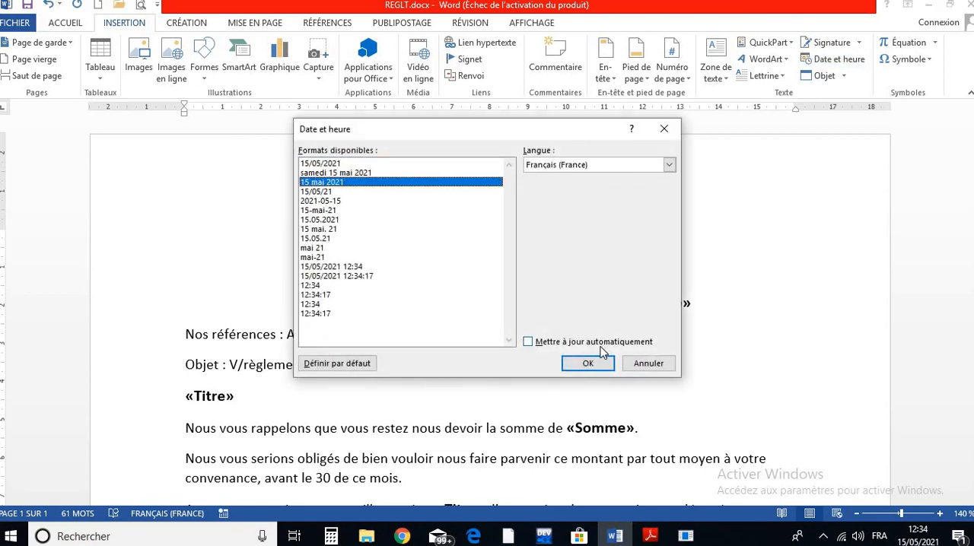
pyautogui.click(322, 173)
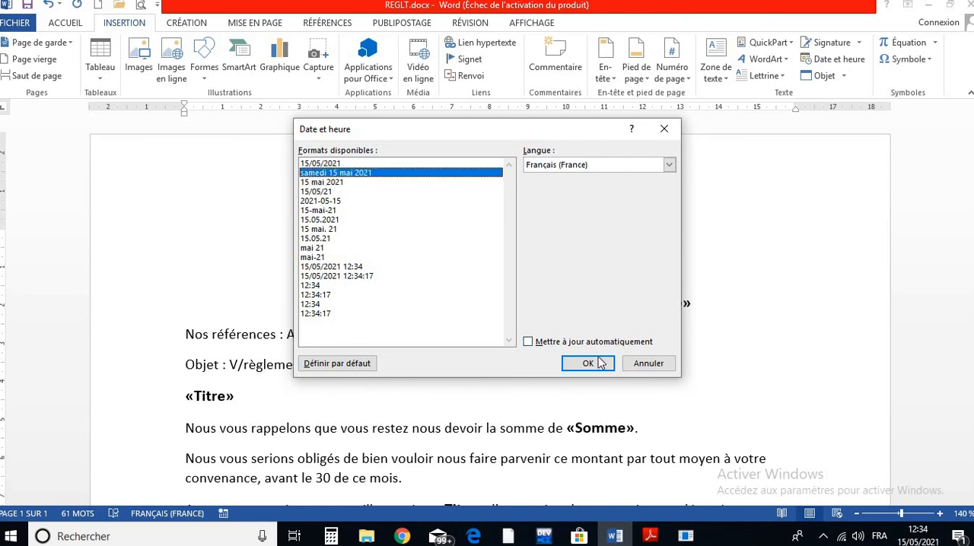
pyautogui.click(587, 364)
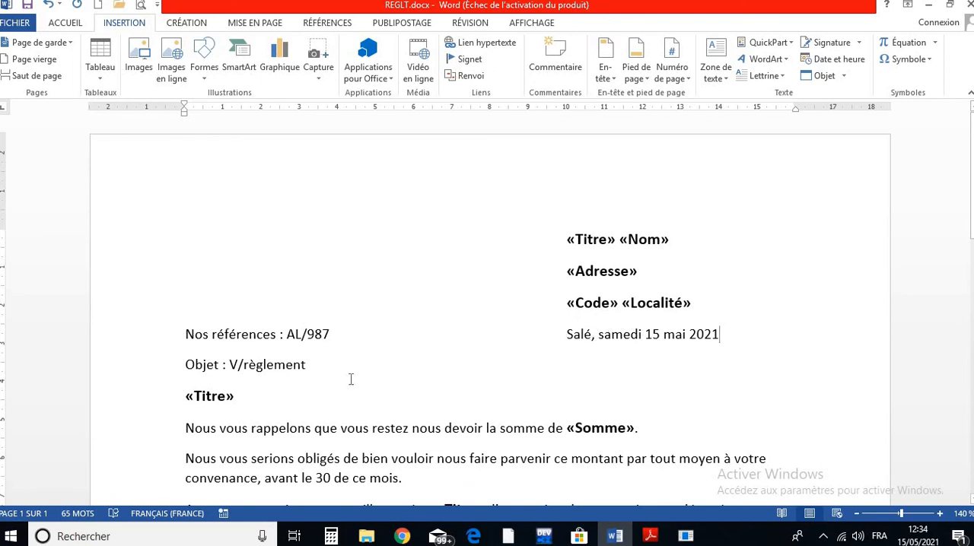
# - Insert "le" between "Salé" and the comma on the date line
pyautogui.scroll(-3, 350, 379)
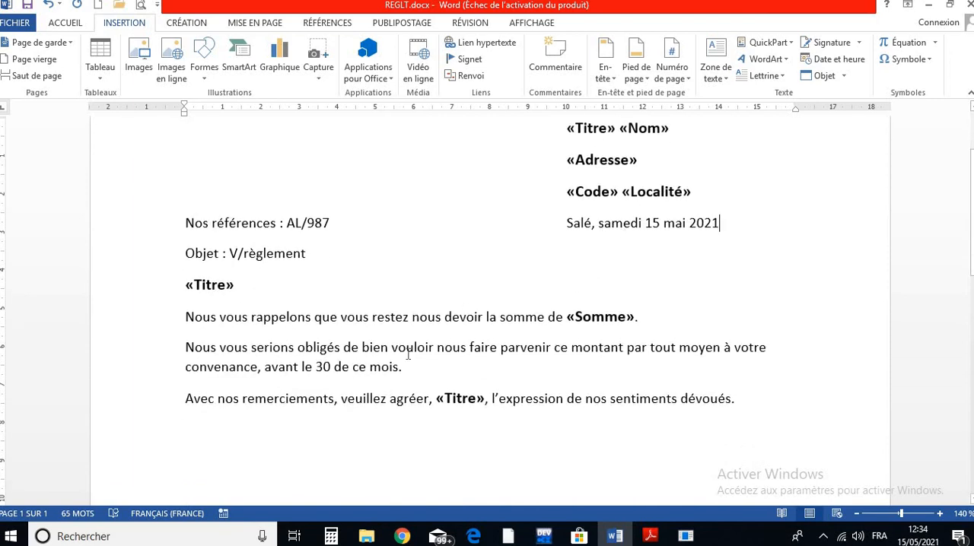
pyautogui.scroll(-6, 408, 354)
pyautogui.scroll(9, 407, 353)
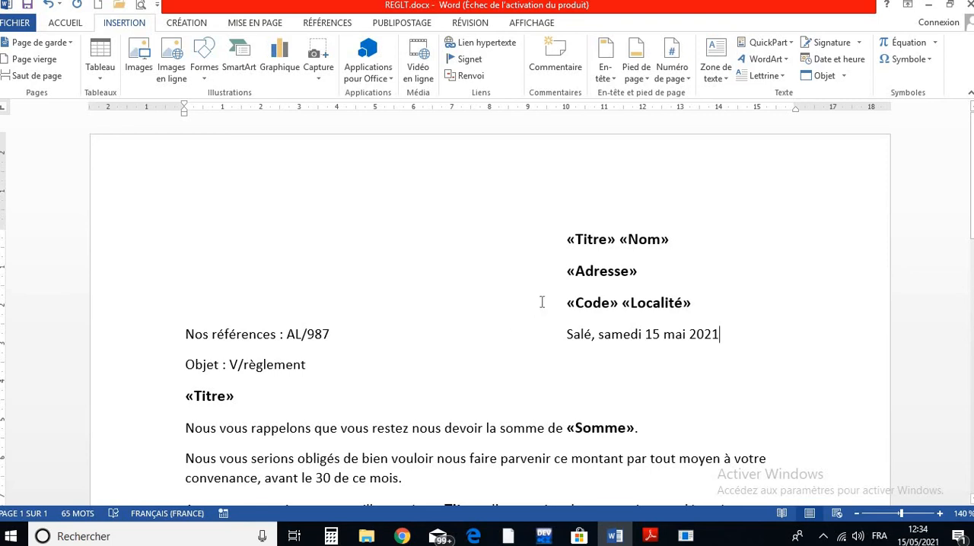
pyautogui.click(598, 335)
pyautogui.press('Left')
pyautogui.press('Left')
pyautogui.write('le')
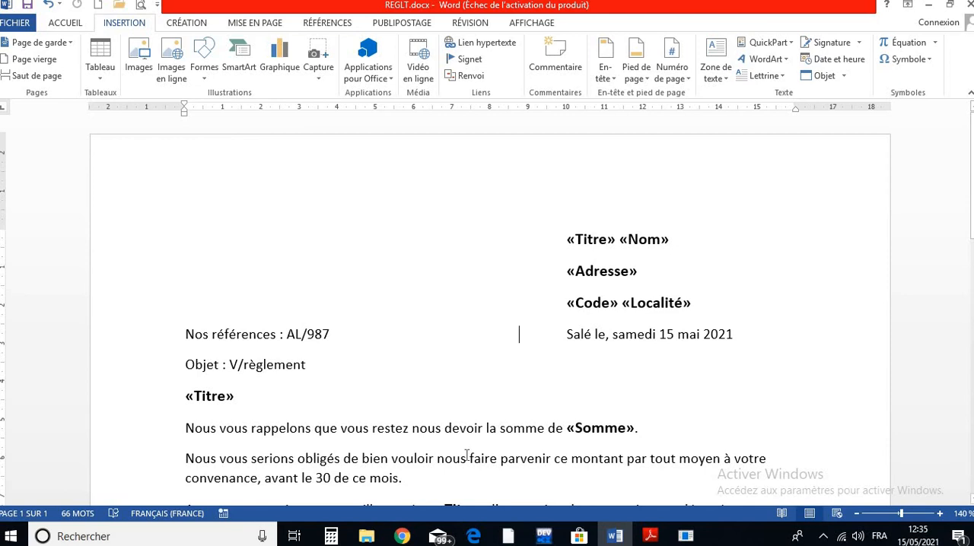
# - Finish the mail merge as individual editable letters for all records, and maximize the new document's window
pyautogui.scroll(-8, 611, 455)
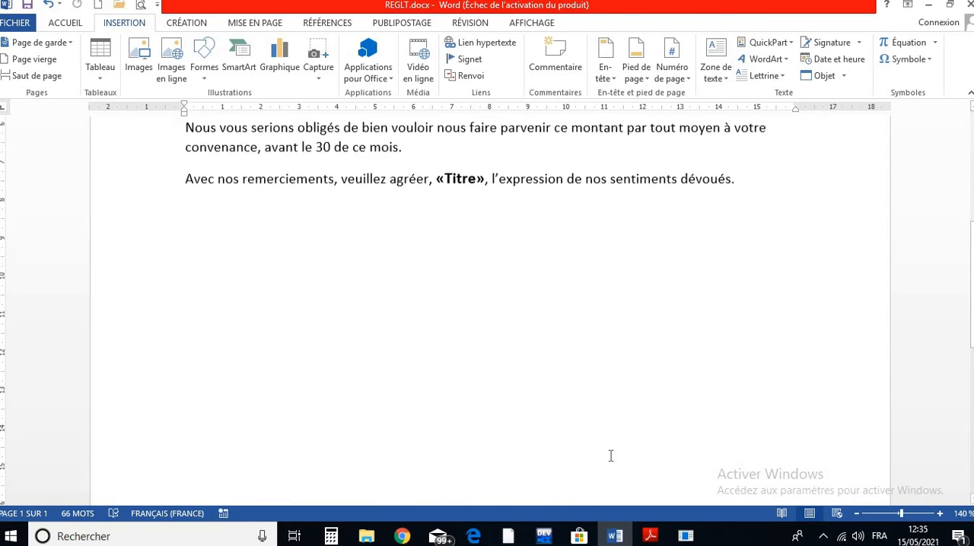
pyautogui.scroll(6, 611, 455)
pyautogui.scroll(3, 345, 390)
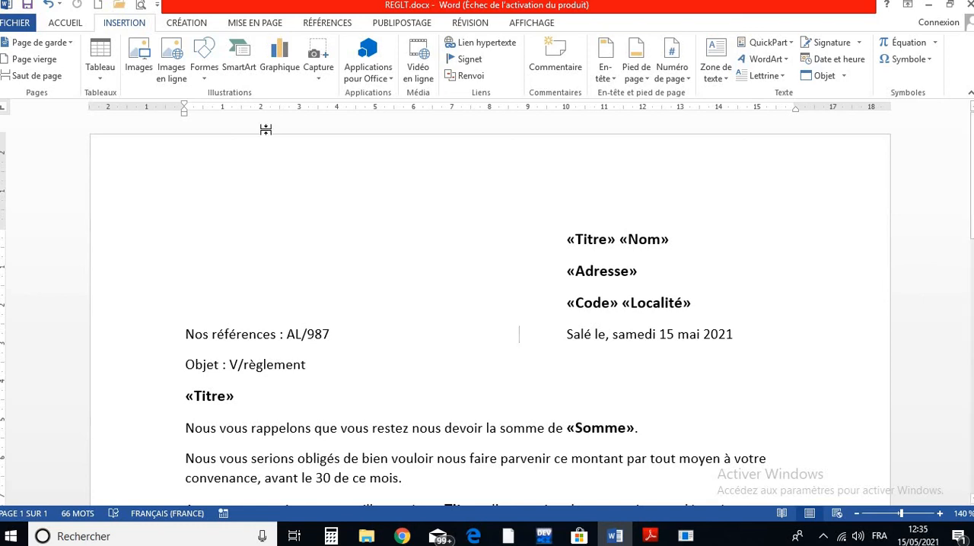
pyautogui.click(392, 26)
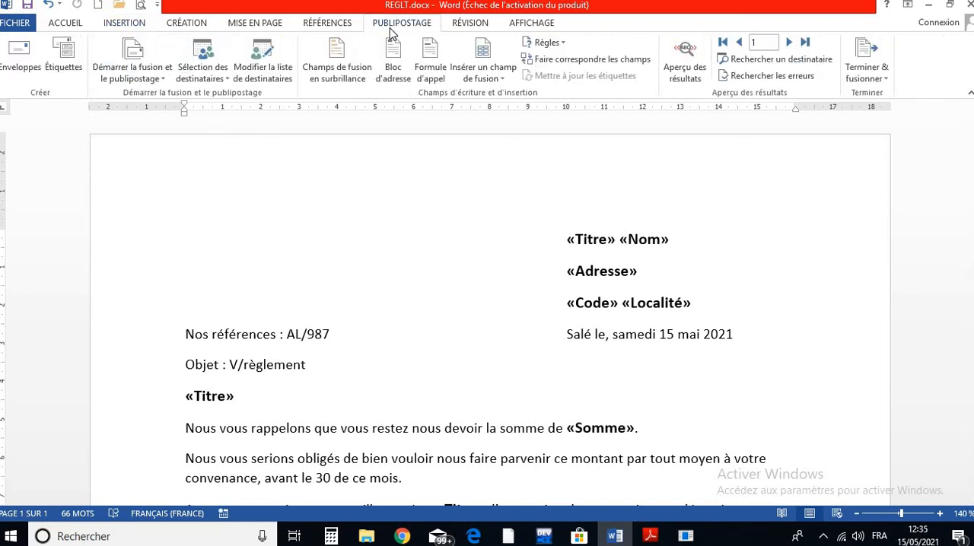
pyautogui.click(882, 79)
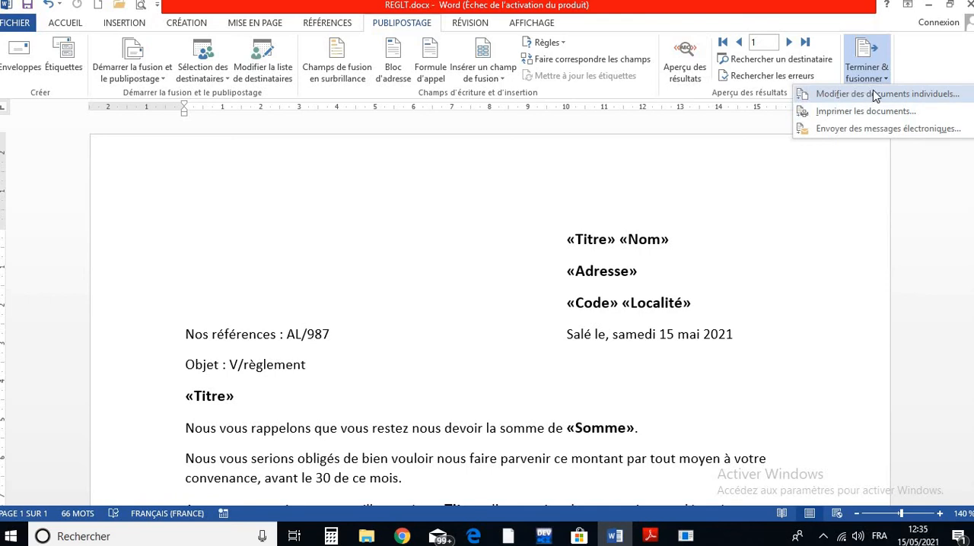
pyautogui.click(875, 94)
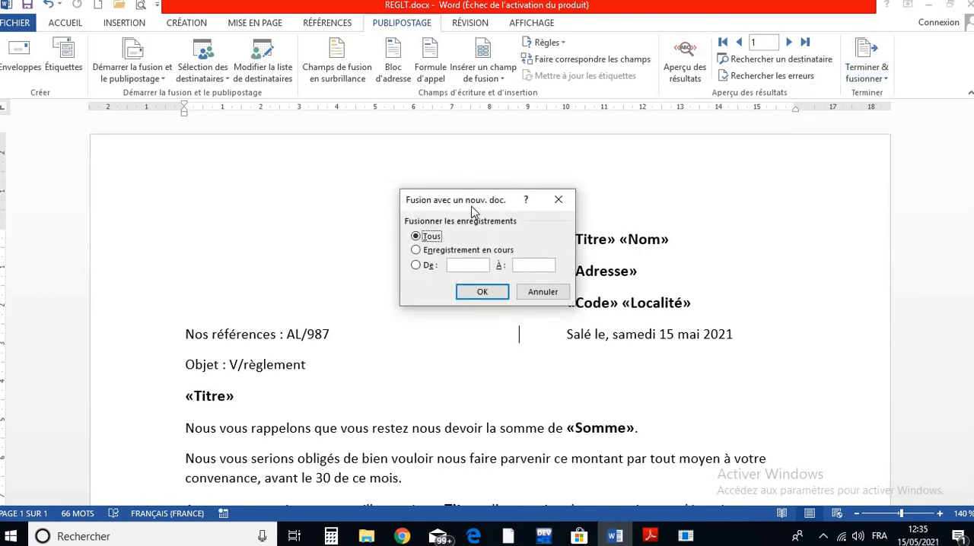
pyautogui.moveTo(468, 207); pyautogui.dragTo(320, 179)
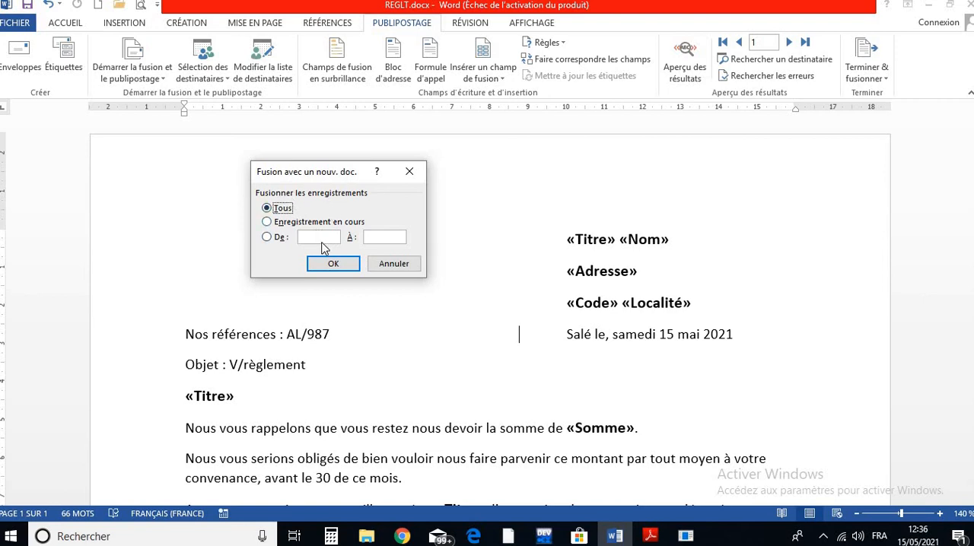
pyautogui.click(333, 264)
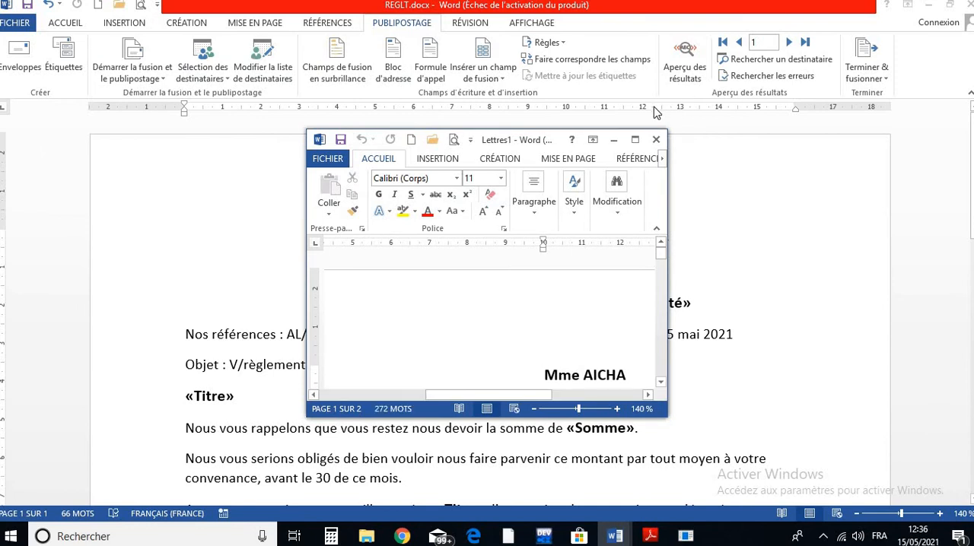
pyautogui.click(636, 140)
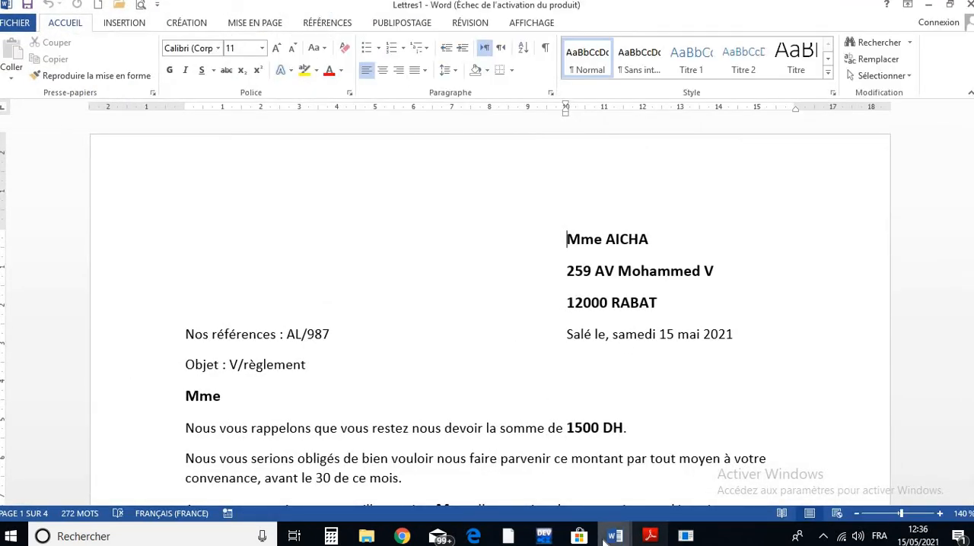
# - Switch to the REGLT main letter for comparison and return to the merged Lettres1 document
pyautogui.moveTo(606, 539)
pyautogui.click(578, 494)
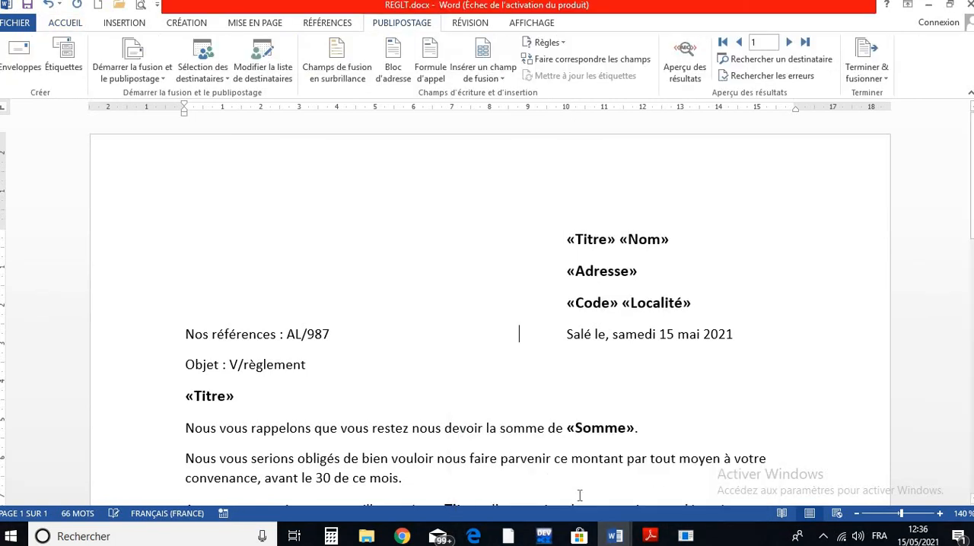
pyautogui.moveTo(614, 536)
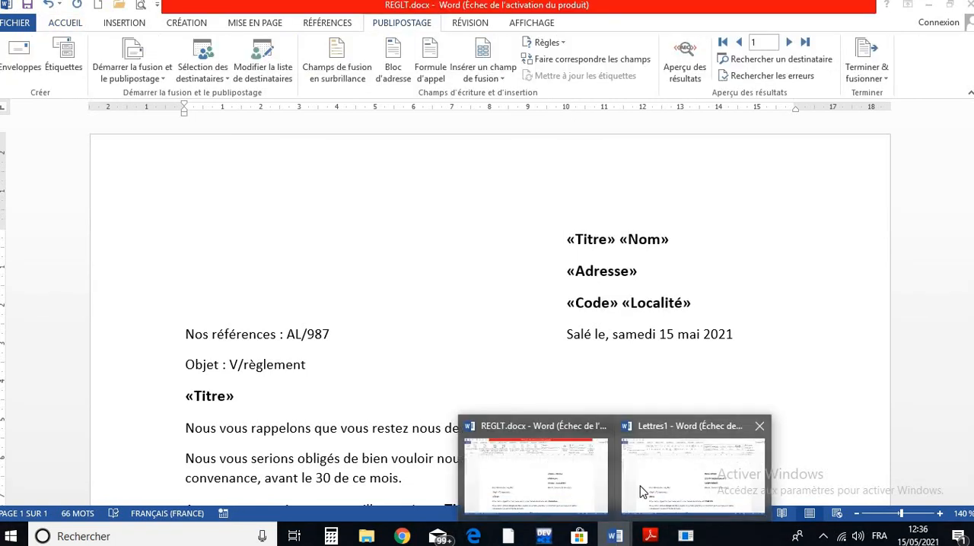
pyautogui.click(641, 487)
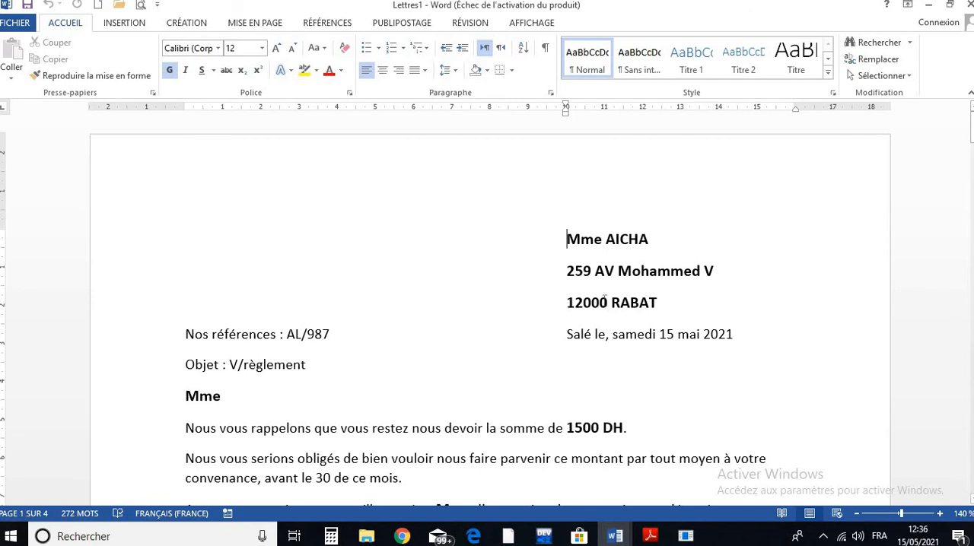
# - Read through all the merged letters, checking the recipient block, date line, salutation and amount due on each page
pyautogui.scroll(-1, 295, 329)
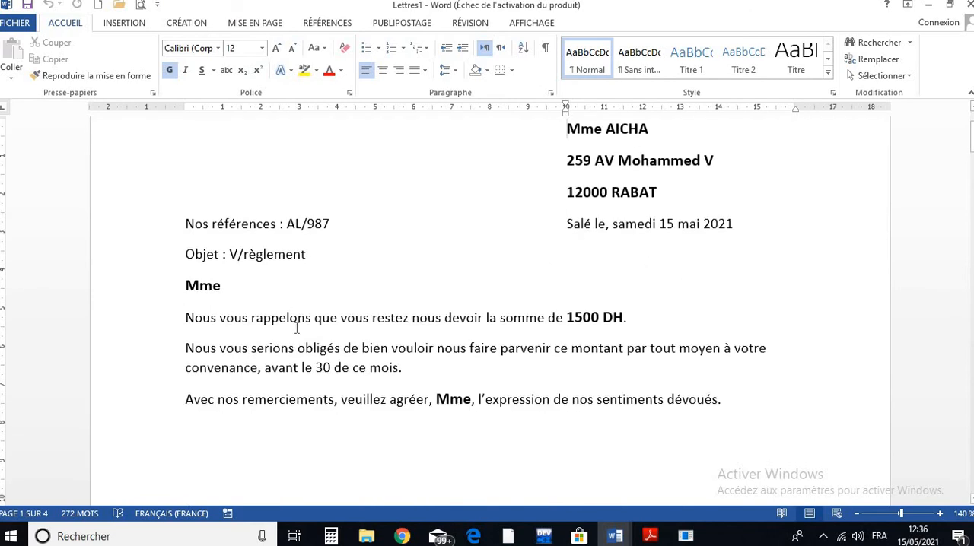
pyautogui.scroll(-2, 500, 333)
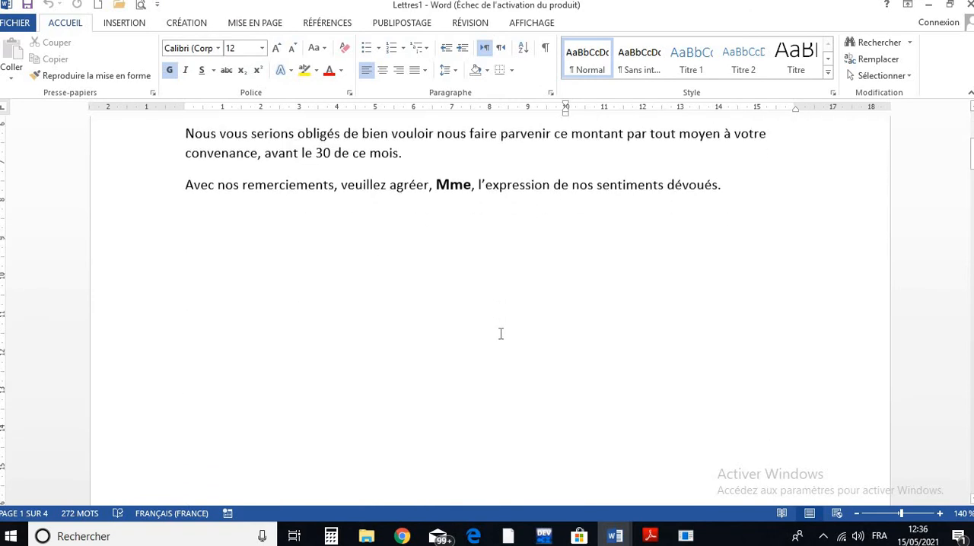
pyautogui.scroll(3, 501, 334)
pyautogui.scroll(-5, 500, 333)
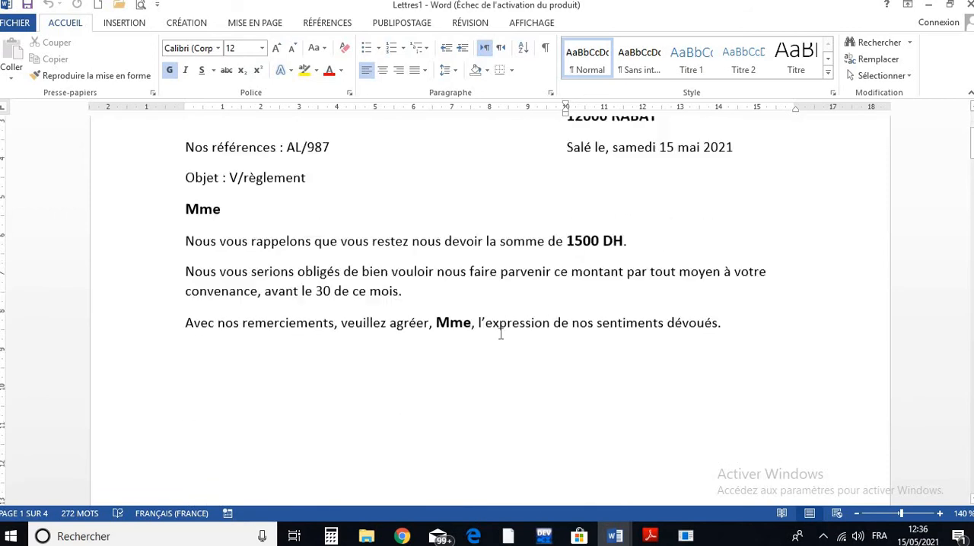
pyautogui.scroll(-3, 501, 333)
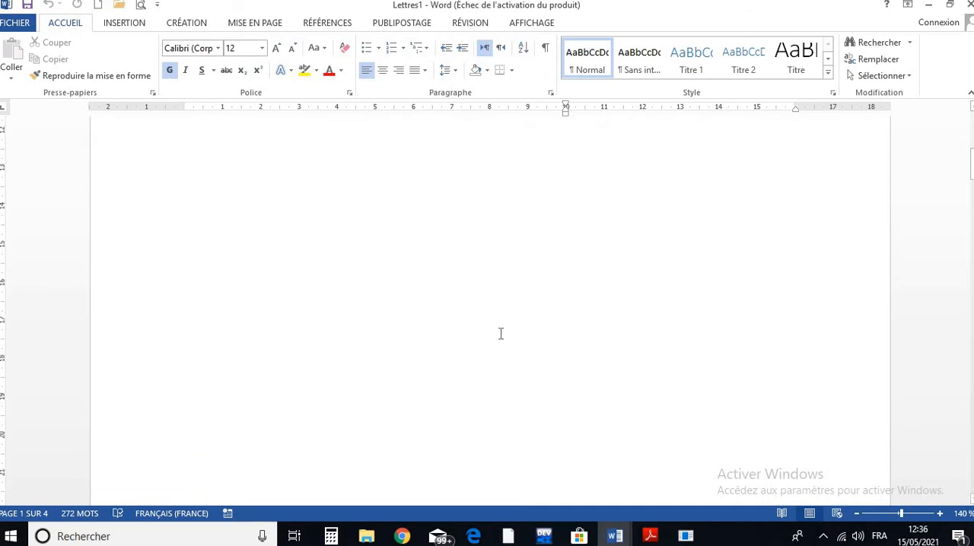
pyautogui.scroll(-6, 500, 333)
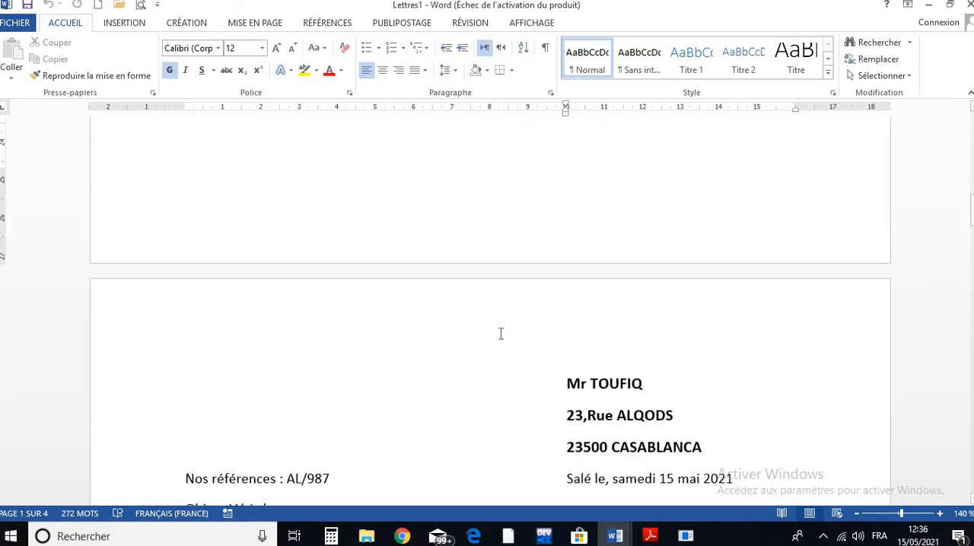
pyautogui.scroll(-3, 404, 352)
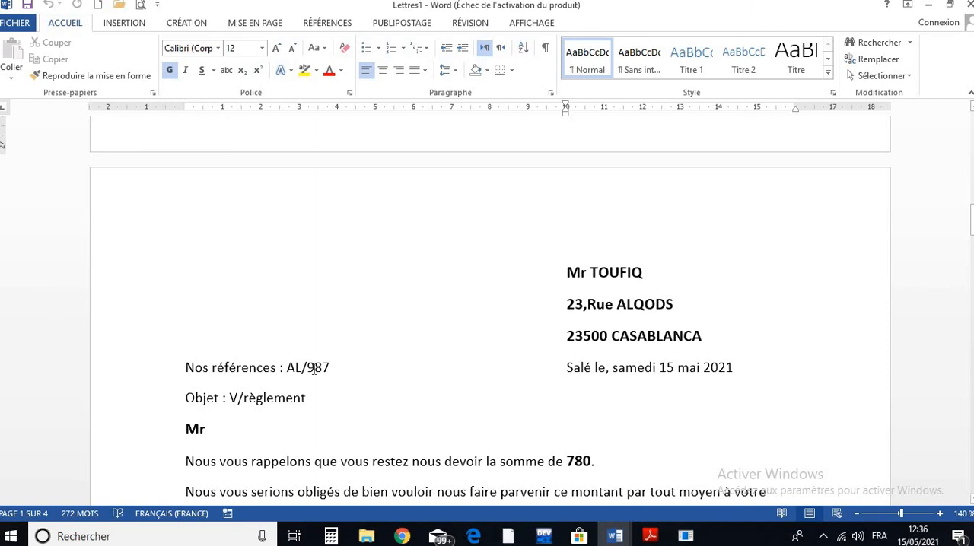
pyautogui.scroll(-6, 315, 371)
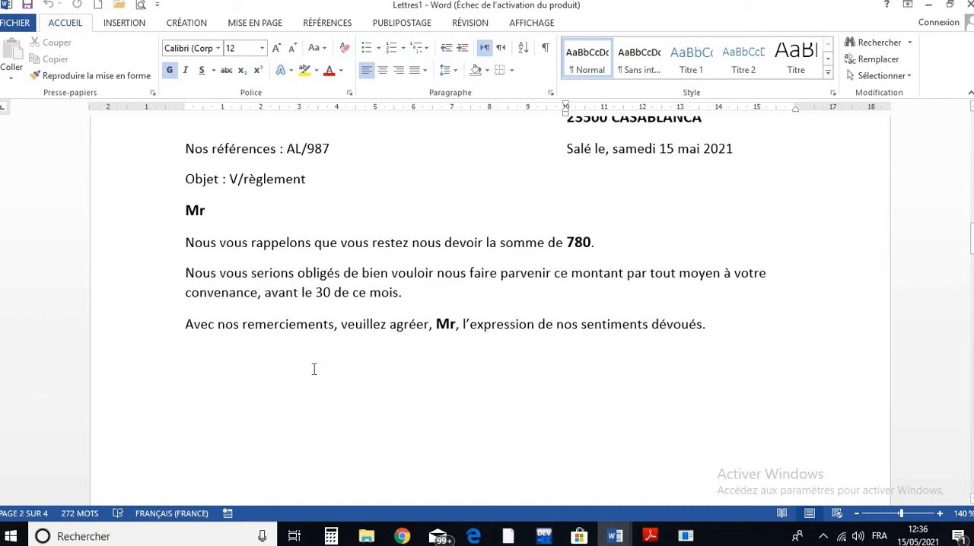
pyautogui.scroll(6, 10, 480)
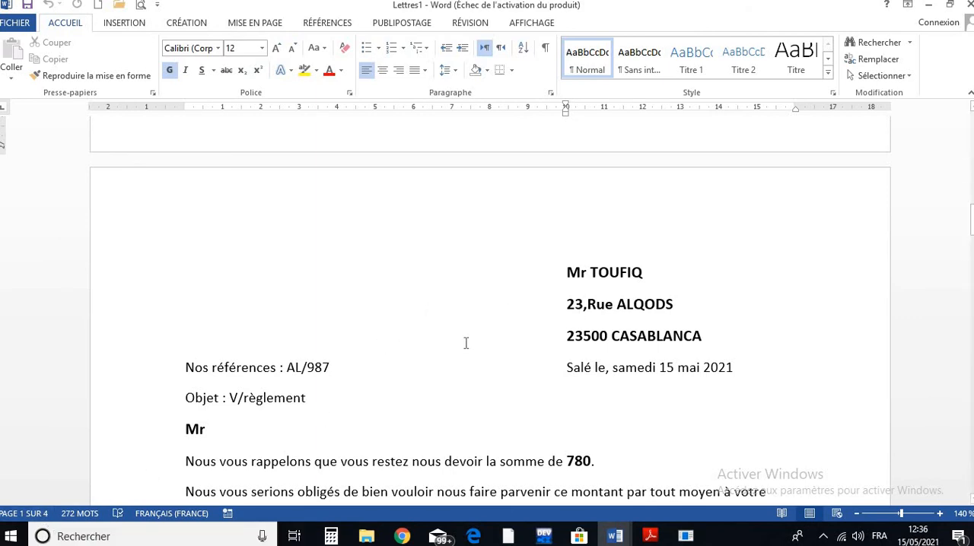
pyautogui.scroll(-5, 466, 343)
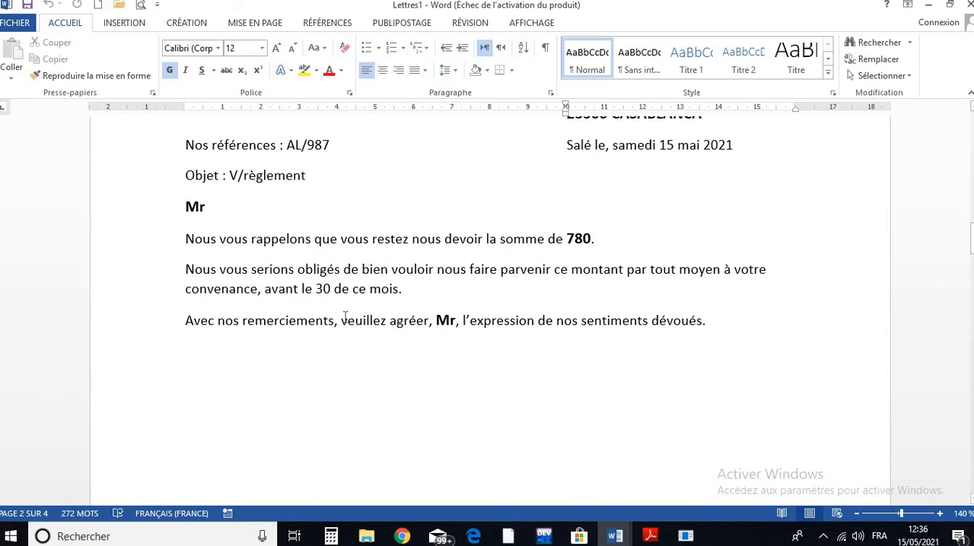
pyautogui.scroll(-20, 344, 316)
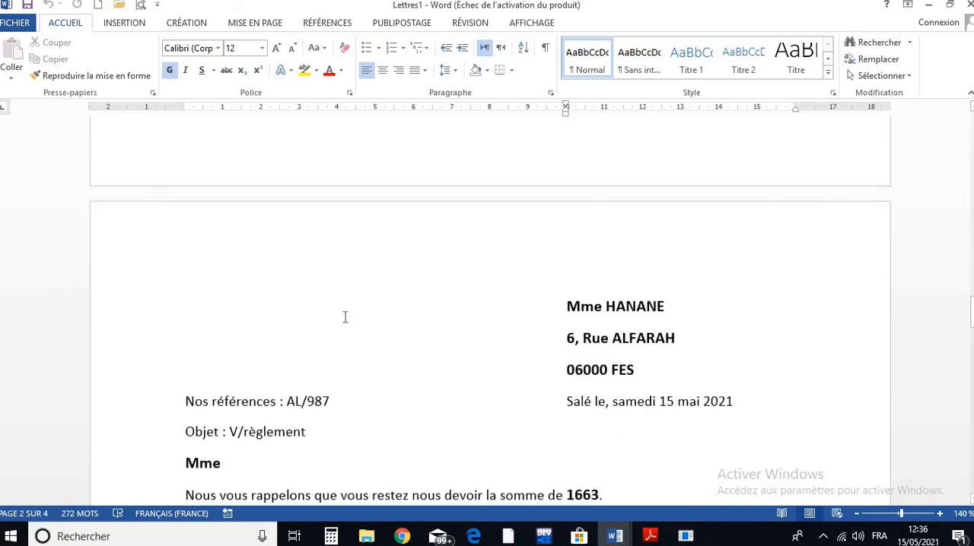
pyautogui.scroll(-5, 344, 317)
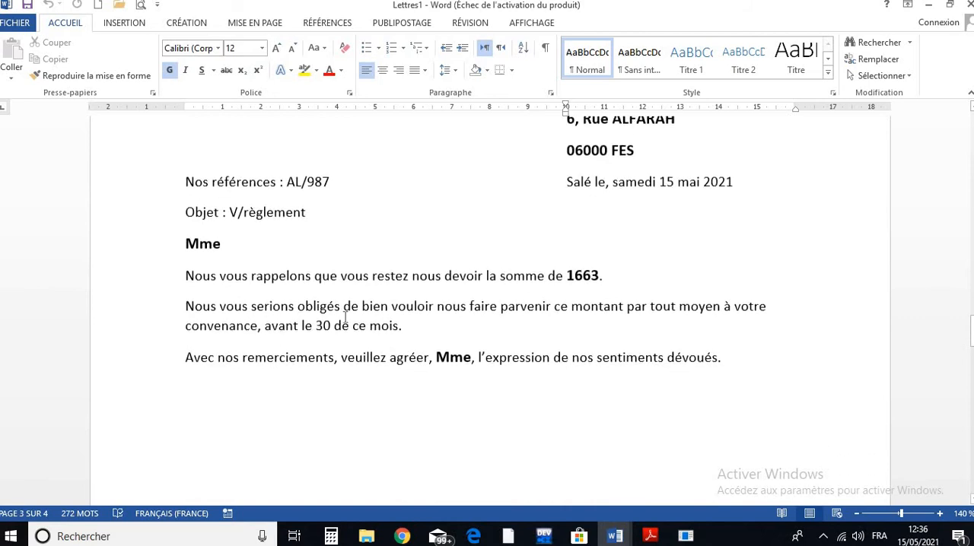
pyautogui.scroll(-20, 344, 316)
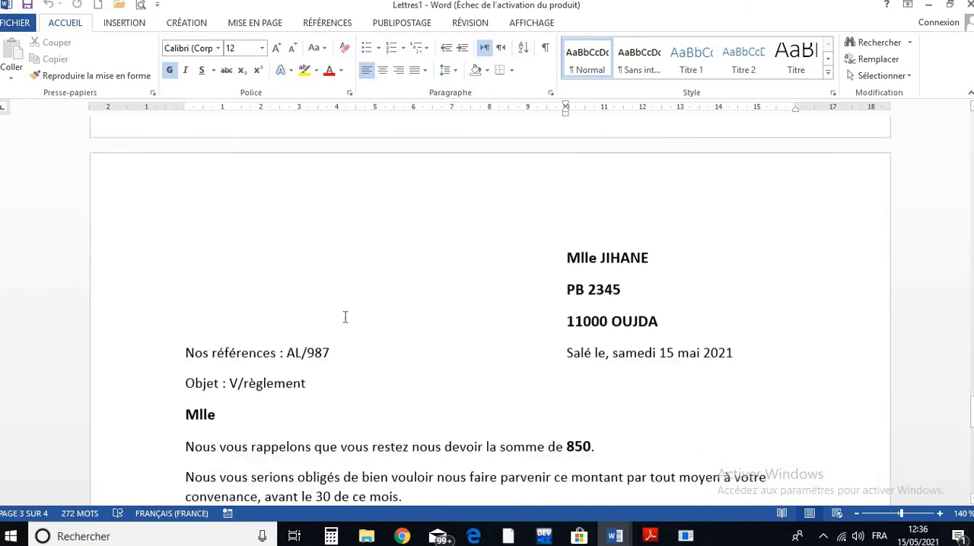
pyautogui.scroll(-1, 345, 317)
pyautogui.scroll(-3, 345, 317)
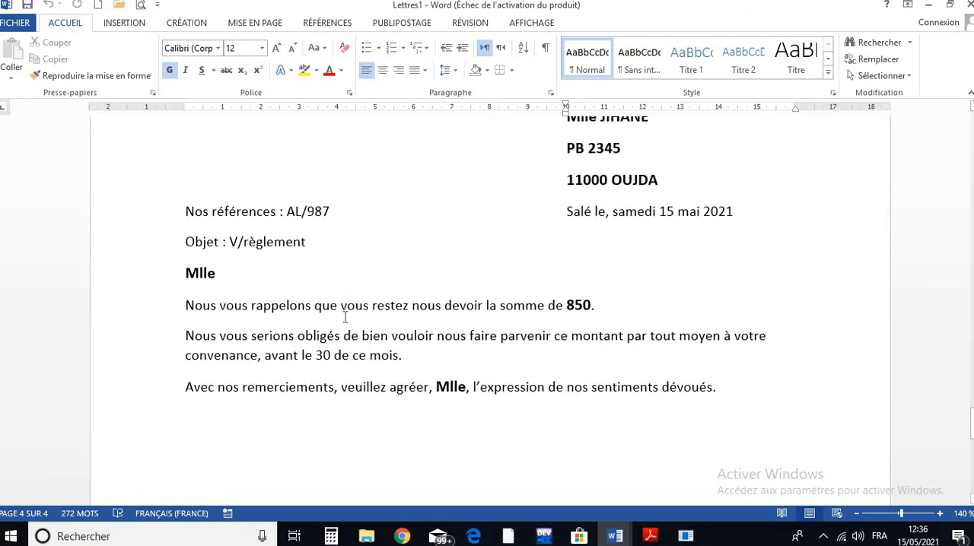
pyautogui.scroll(3, 345, 317)
pyautogui.scroll(-6, 344, 316)
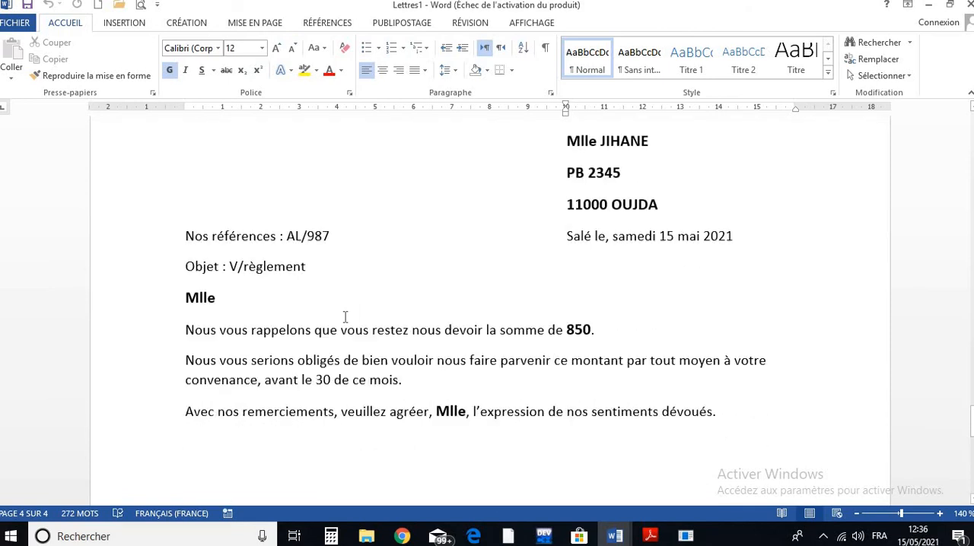
pyautogui.scroll(-8, 344, 316)
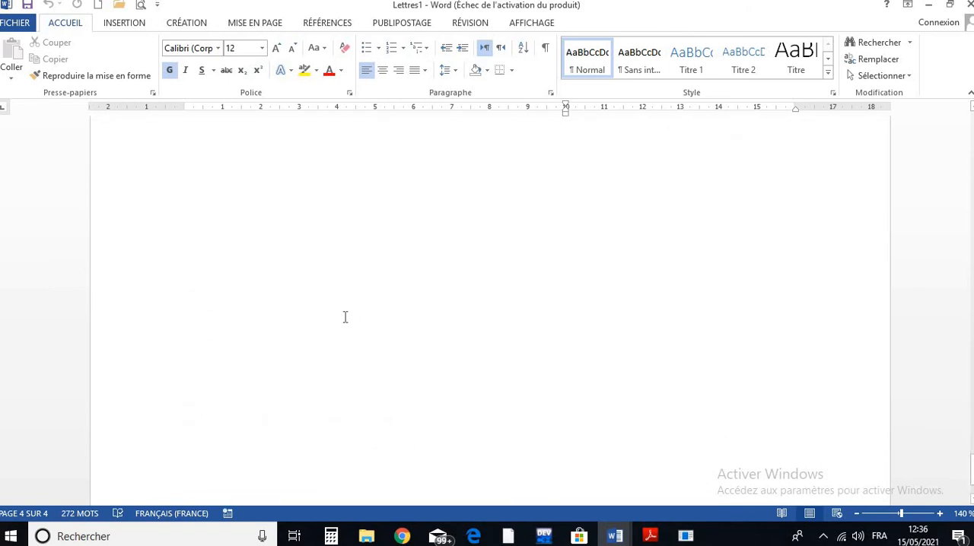
# - View all the merged letters together at a reduced zoom, and return to the first letter at 90%
pyautogui.click(858, 513)
pyautogui.click(858, 513)
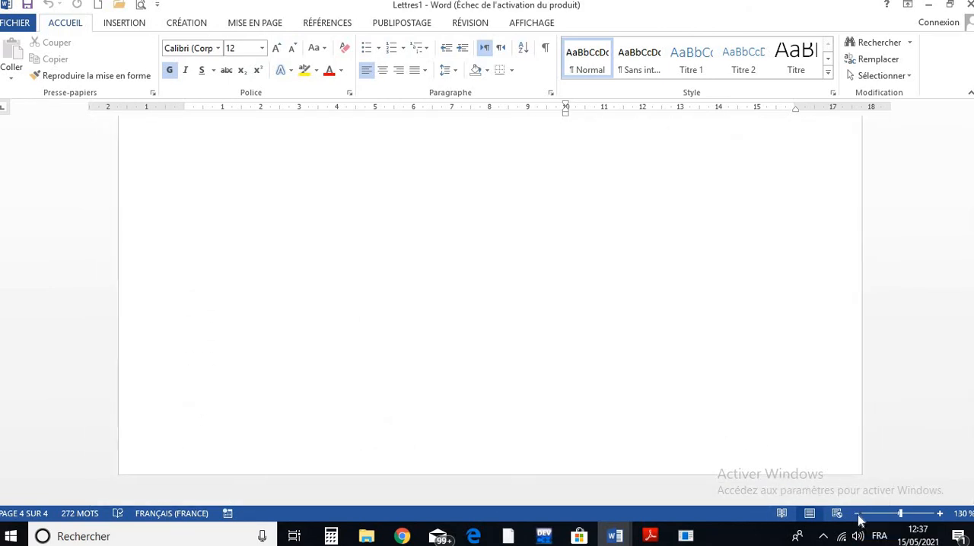
pyautogui.click(858, 513)
pyautogui.click(858, 513)
pyautogui.click(858, 514)
pyautogui.click(858, 513)
pyautogui.click(858, 513)
pyautogui.click(858, 513)
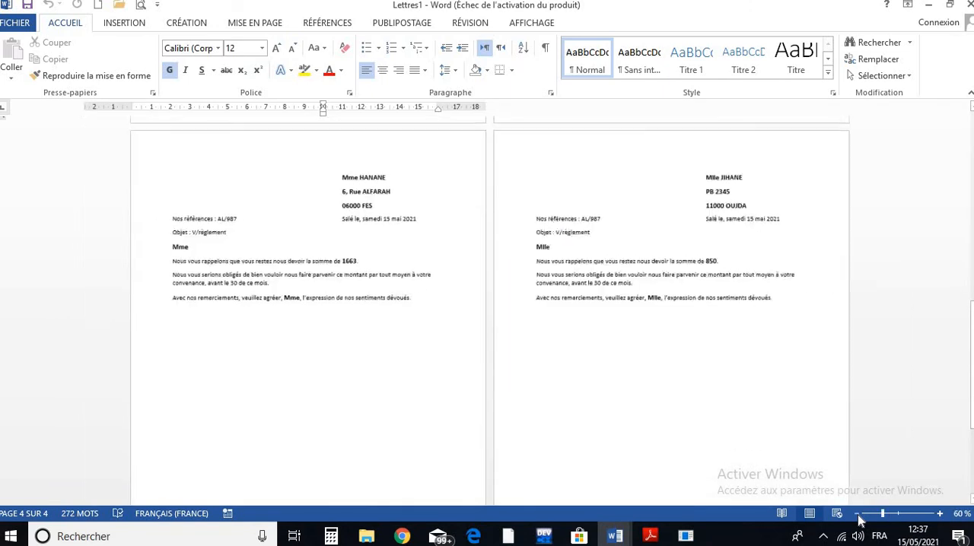
pyautogui.click(858, 513)
pyautogui.click(858, 513)
pyautogui.click(858, 514)
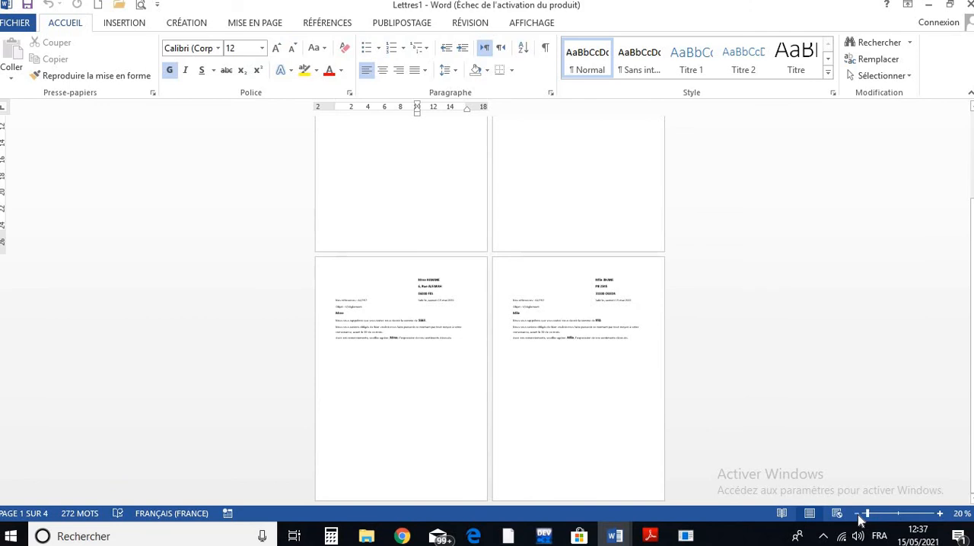
pyautogui.click(939, 514)
pyautogui.click(939, 513)
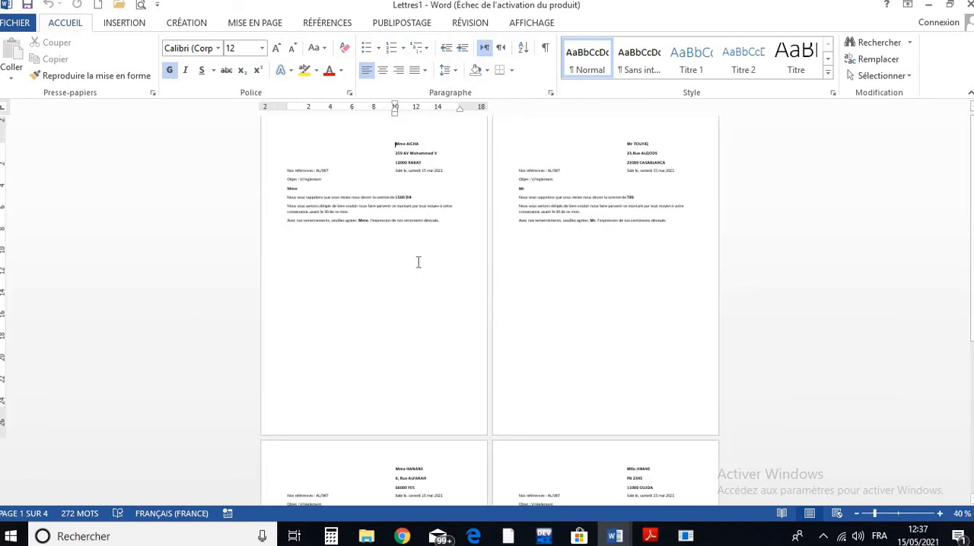
pyautogui.scroll(-5, 405, 242)
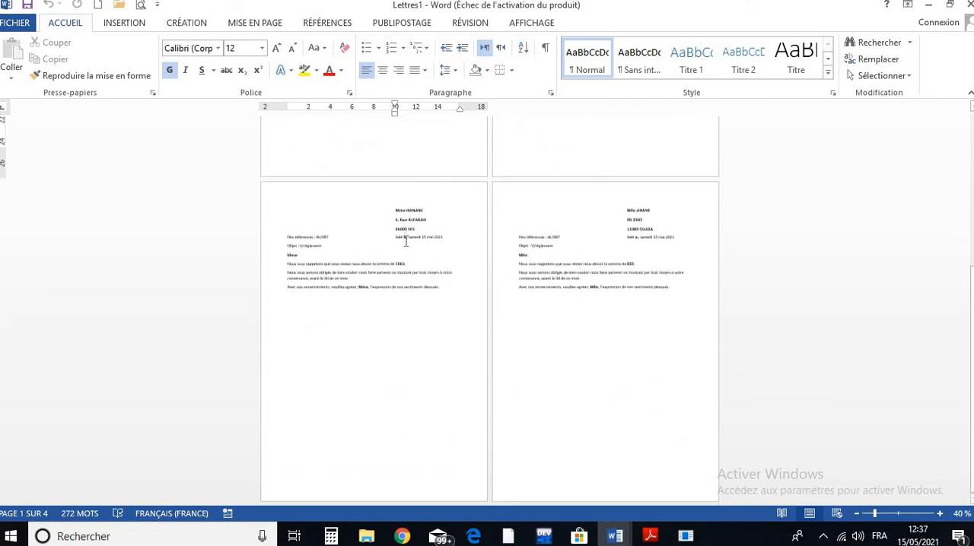
pyautogui.scroll(-1, 405, 242)
pyautogui.click(939, 513)
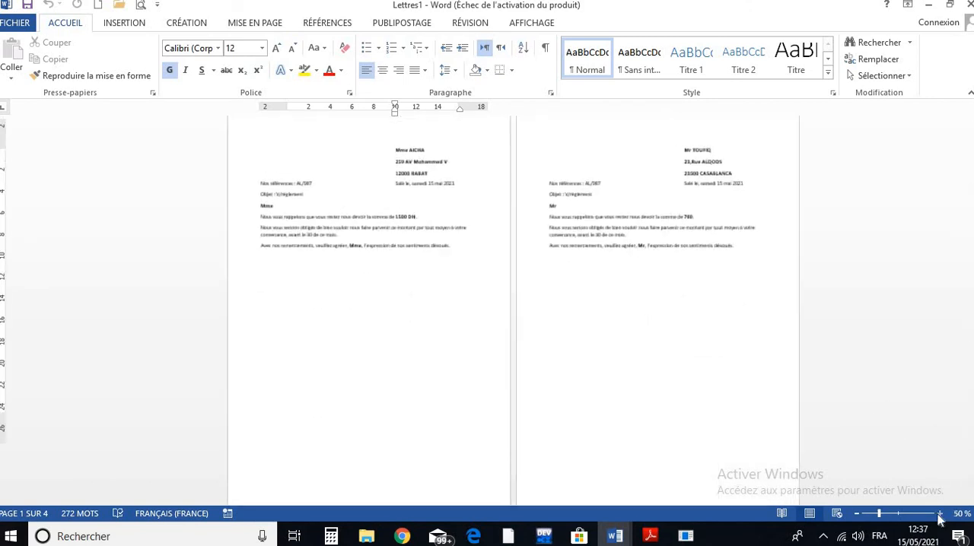
pyautogui.click(938, 513)
pyautogui.click(939, 513)
pyautogui.click(938, 513)
pyautogui.click(939, 514)
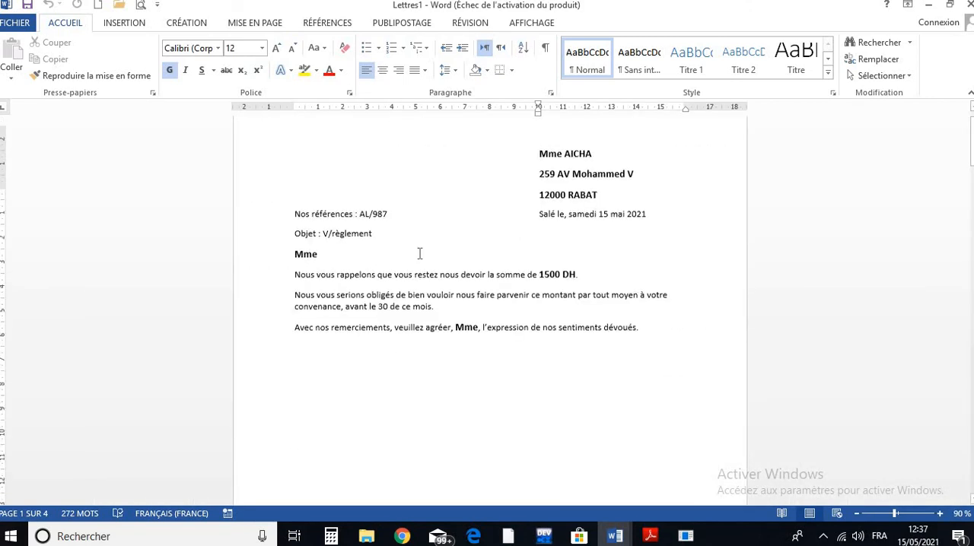
pyautogui.scroll(1, 419, 253)
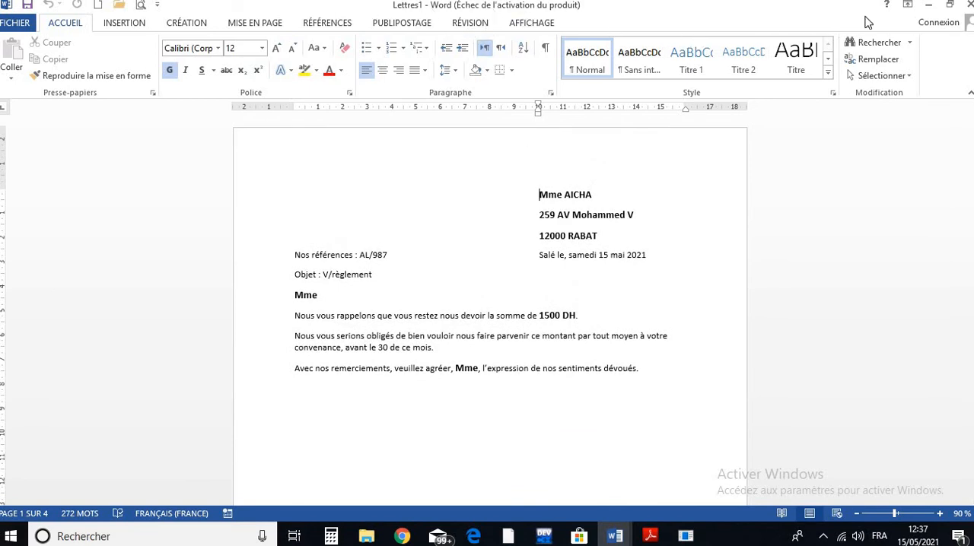
# - Close the merged Lettres1 document without saving it and look over the REGLT main letter
pyautogui.click(969, 5)
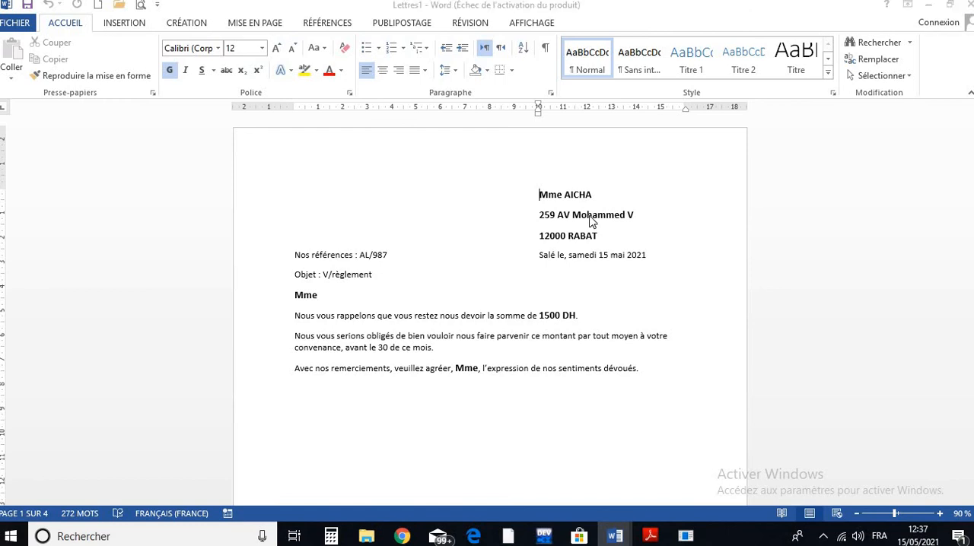
pyautogui.click(460, 292)
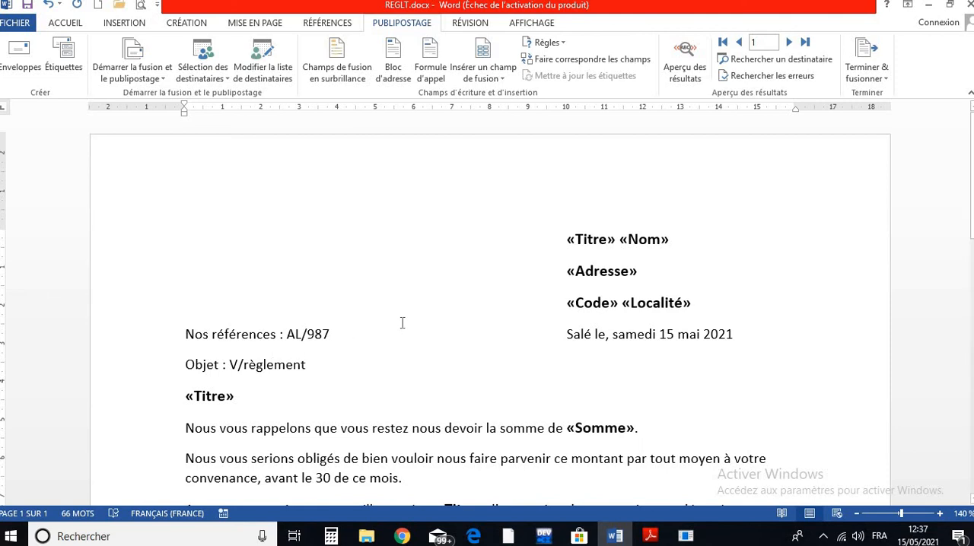
pyautogui.scroll(-5, 403, 322)
pyautogui.scroll(5, 403, 323)
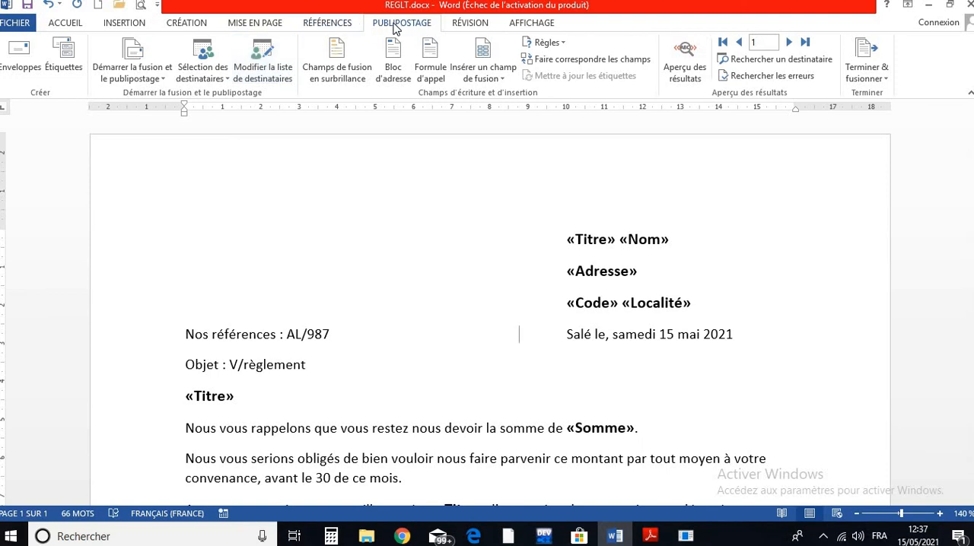
# - Open the BDREGLET.mdb recipient data source for editing and add a new blank entry
pyautogui.click(283, 69)
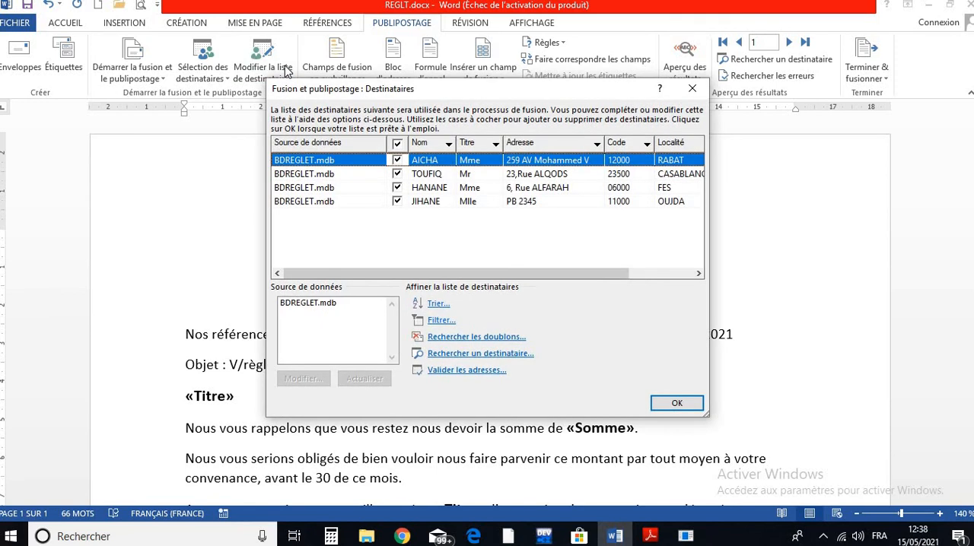
pyautogui.click(307, 303)
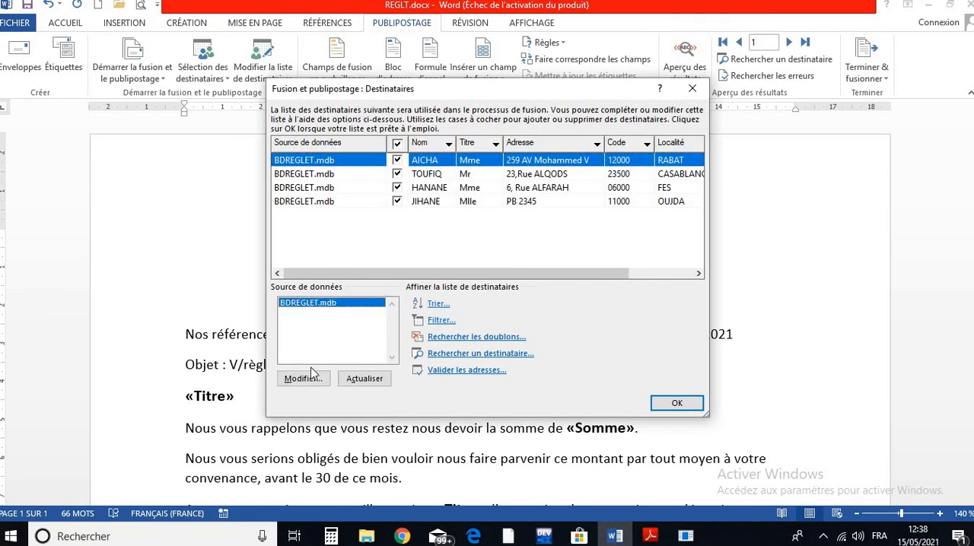
pyautogui.click(303, 379)
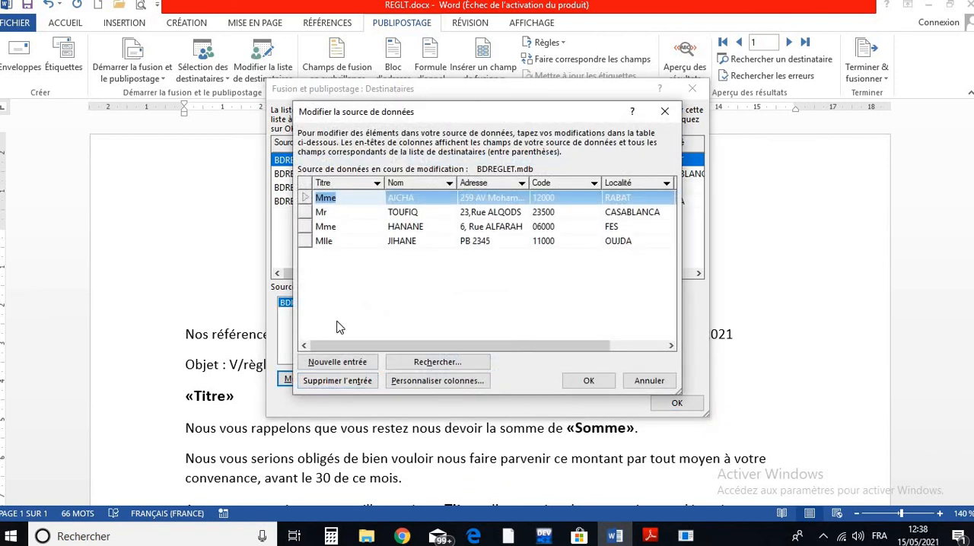
pyautogui.click(340, 364)
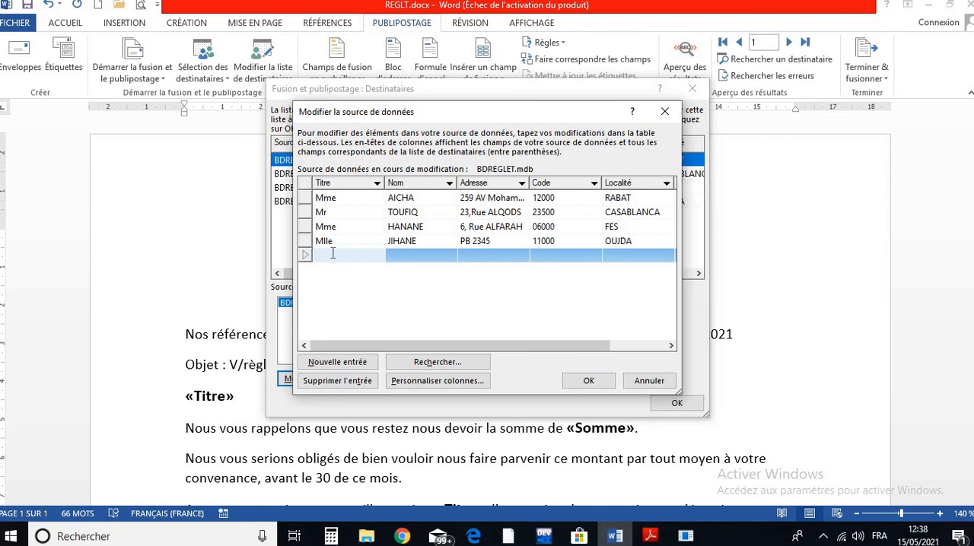
# - Fill in the new entry with the title Mr, the recipient's name and postal address, and the amount 1350
pyautogui.click(403, 259)
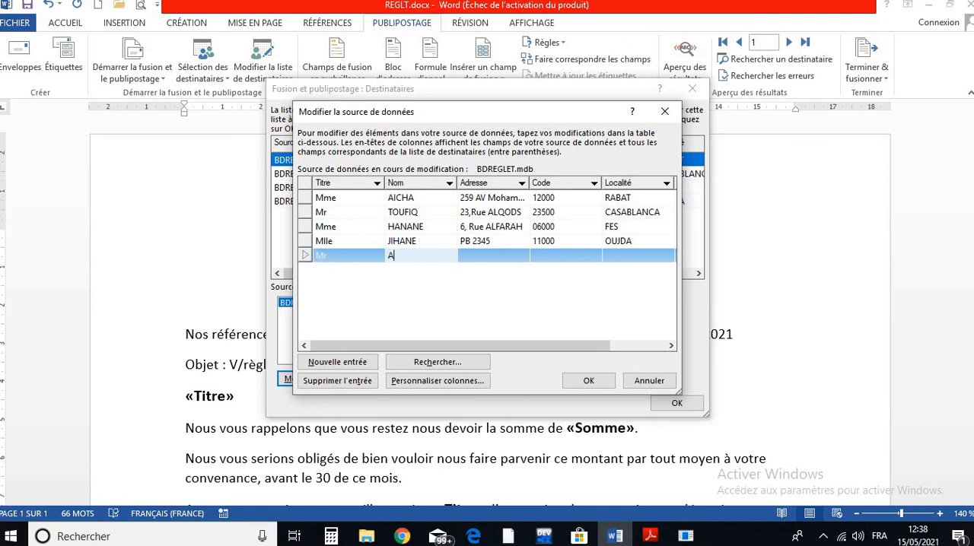
pyautogui.click(493, 255)
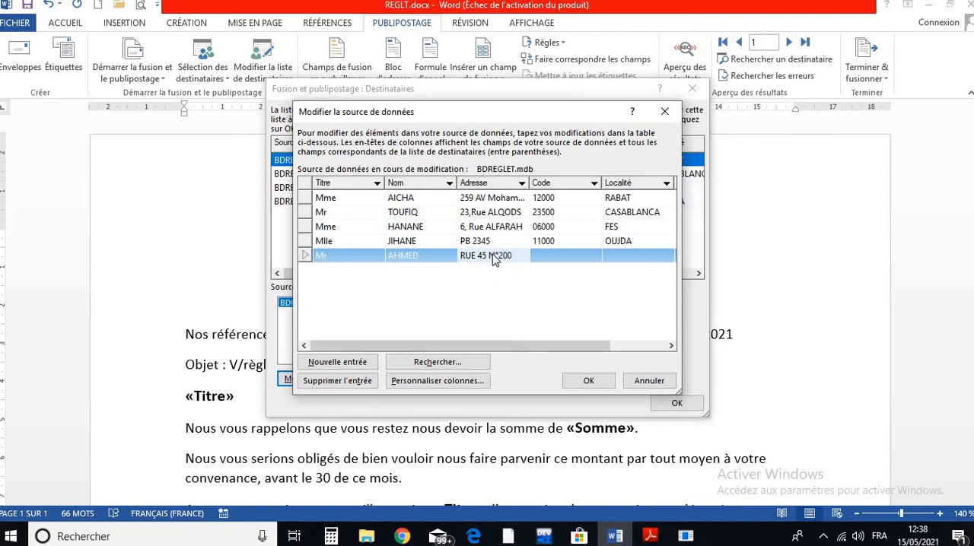
pyautogui.press('Tab')
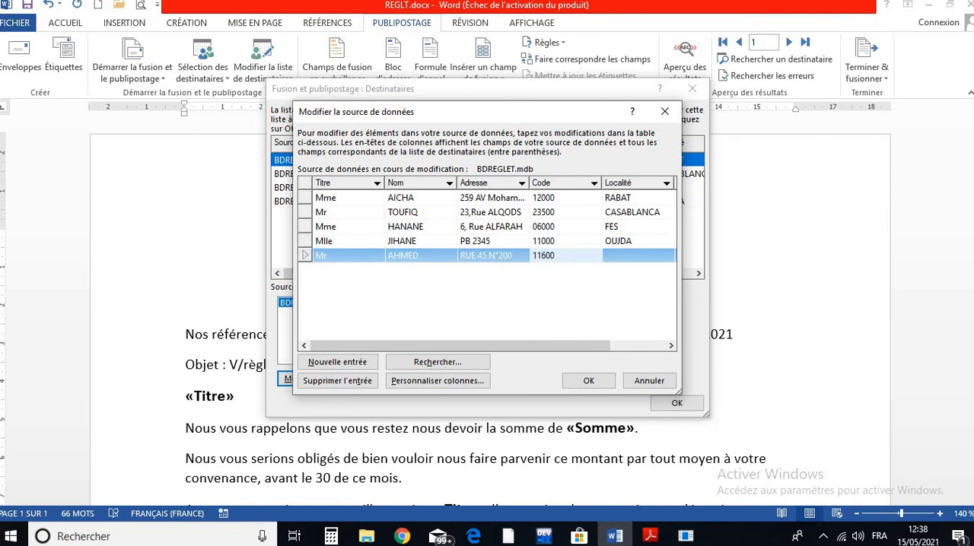
pyautogui.press('Tab')
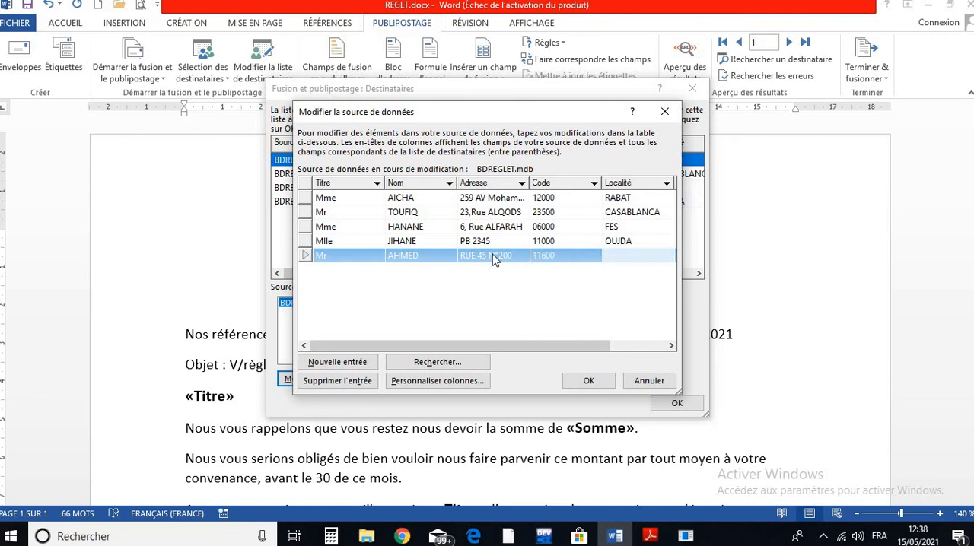
pyautogui.press('Tab')
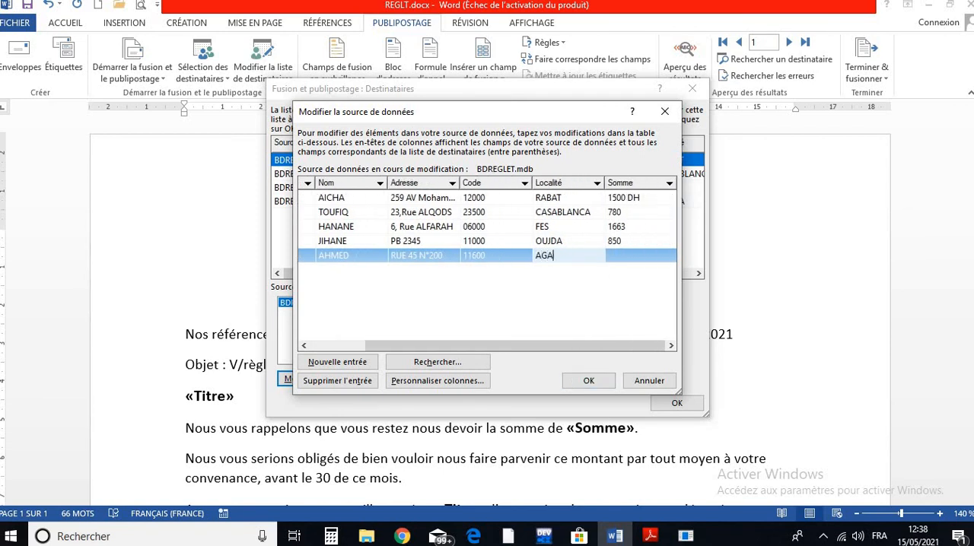
pyautogui.click(629, 259)
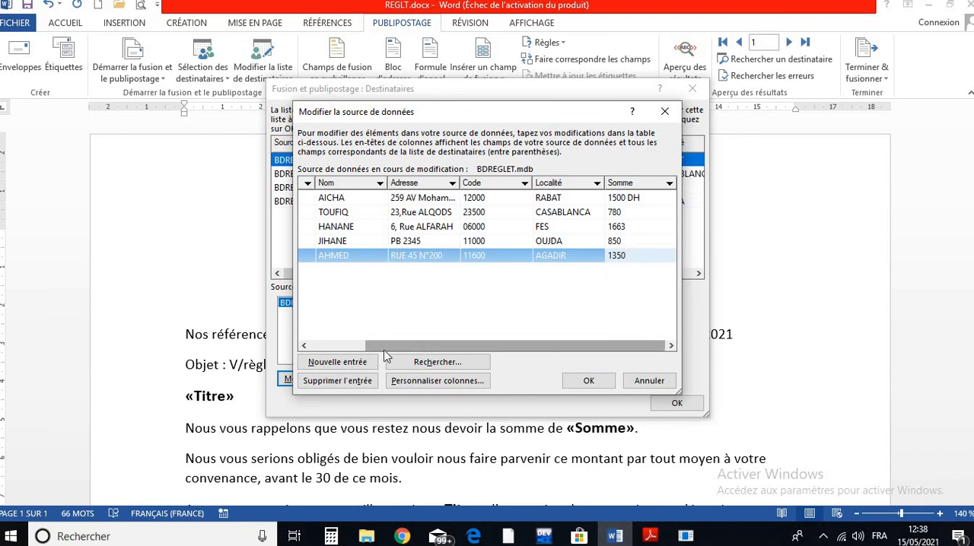
# - Validate the completed entry and save the modifications to BDREGLET.mdb, updating the recipient list
pyautogui.moveTo(385, 348); pyautogui.dragTo(330, 309)
pyautogui.click(357, 242)
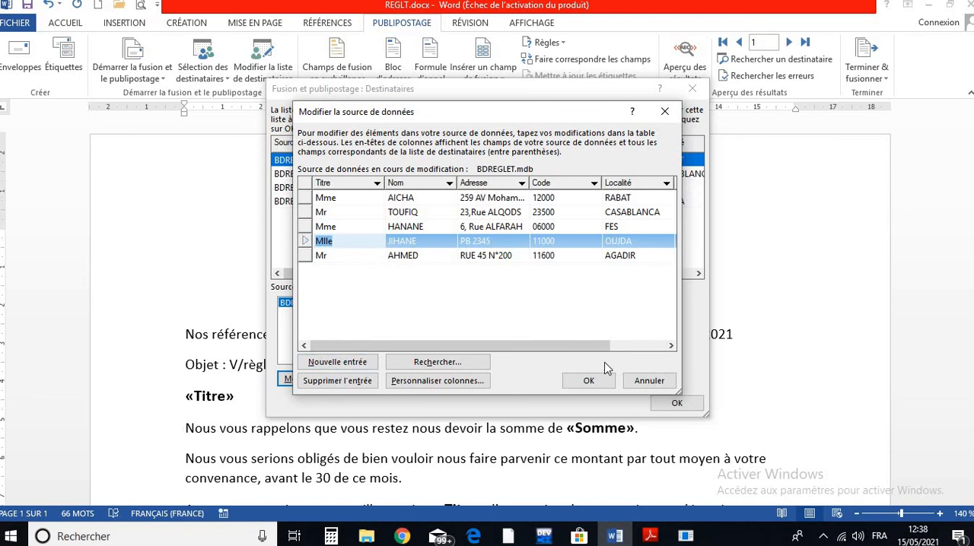
pyautogui.click(588, 380)
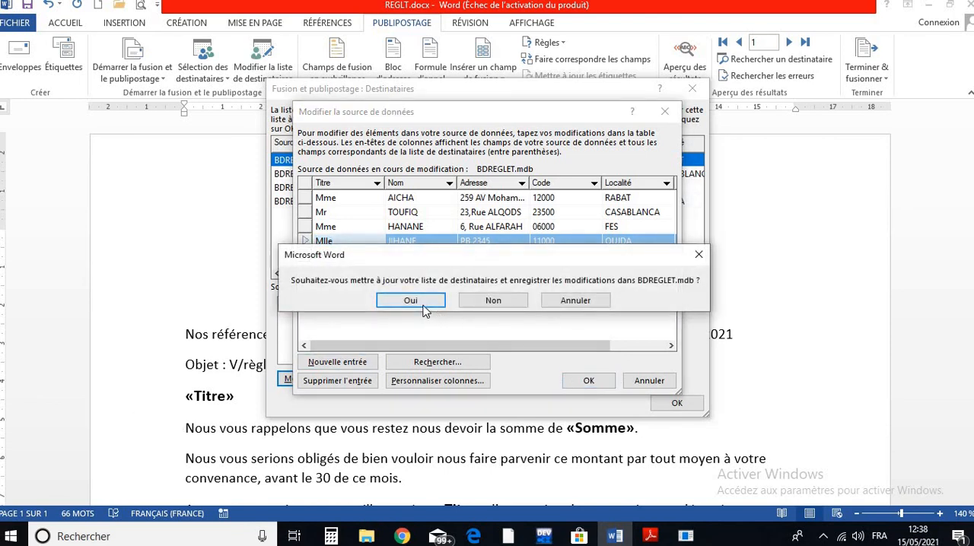
pyautogui.click(423, 306)
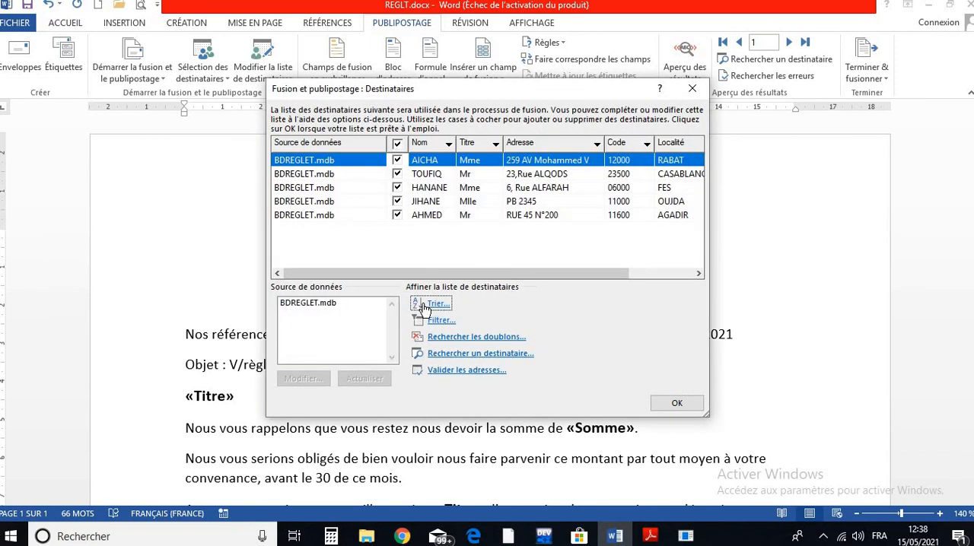
# - Filter the BDREGLET.mdb recipients to those whose Titre is equal to Mr
pyautogui.click(316, 303)
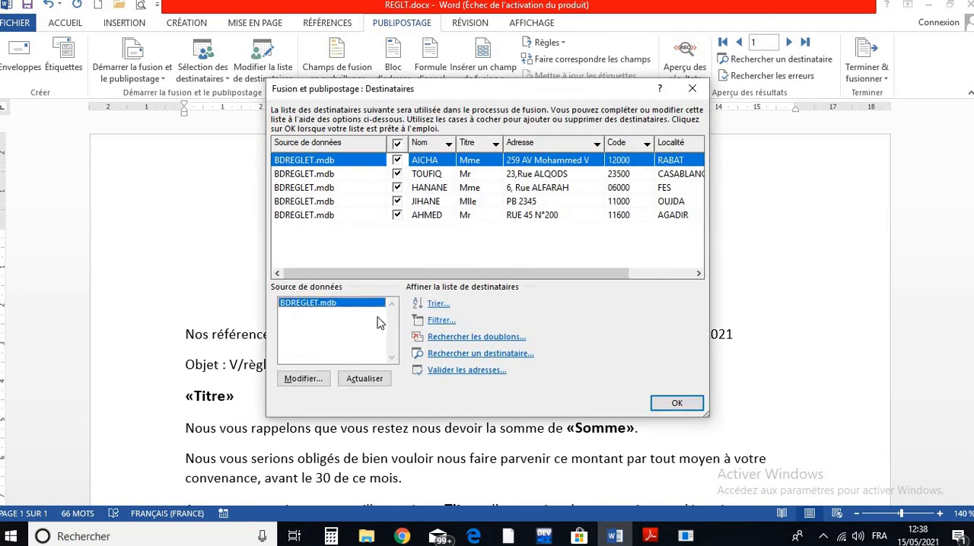
pyautogui.click(440, 322)
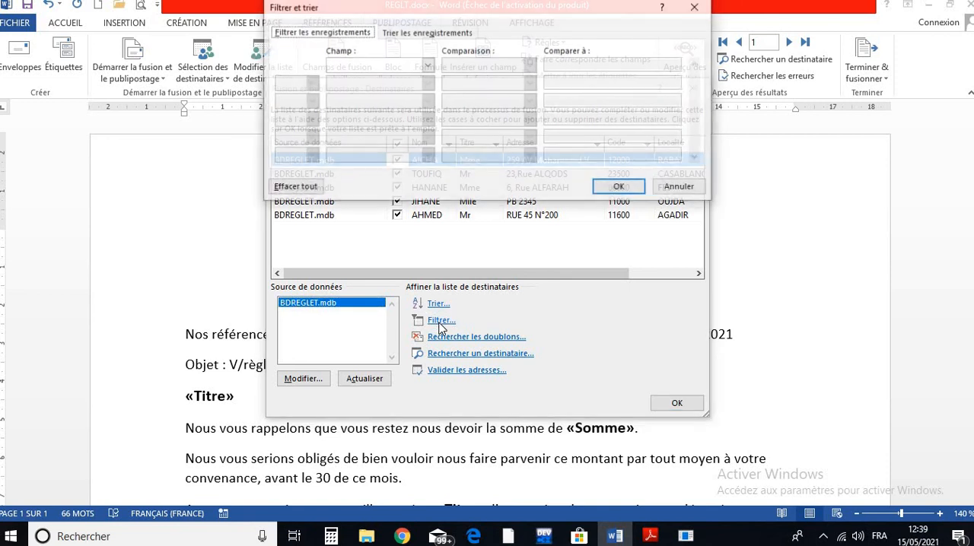
pyautogui.click(428, 66)
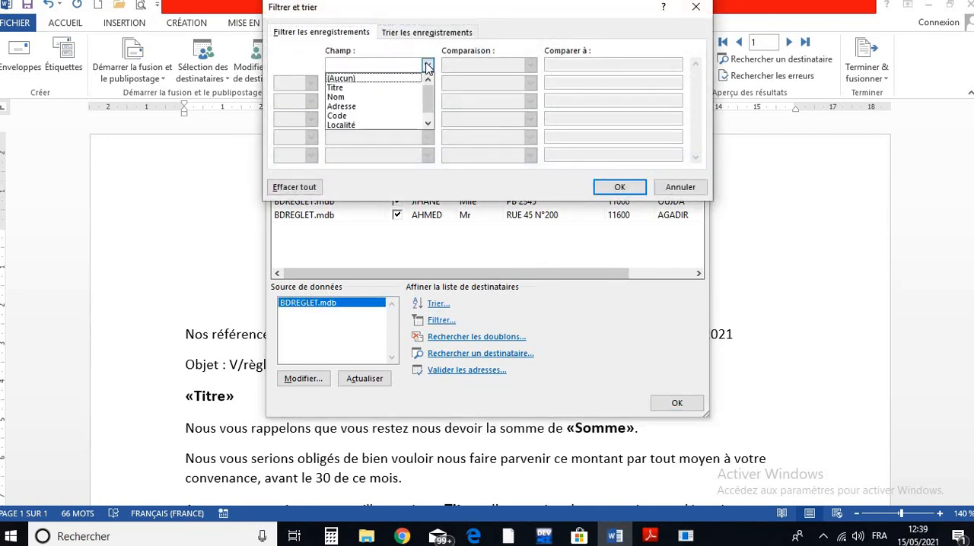
pyautogui.click(349, 88)
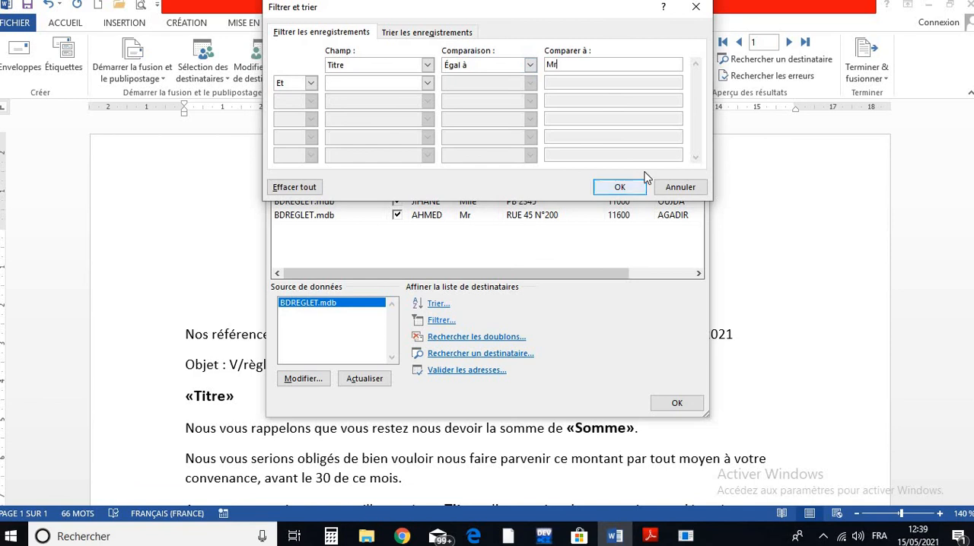
pyautogui.click(620, 187)
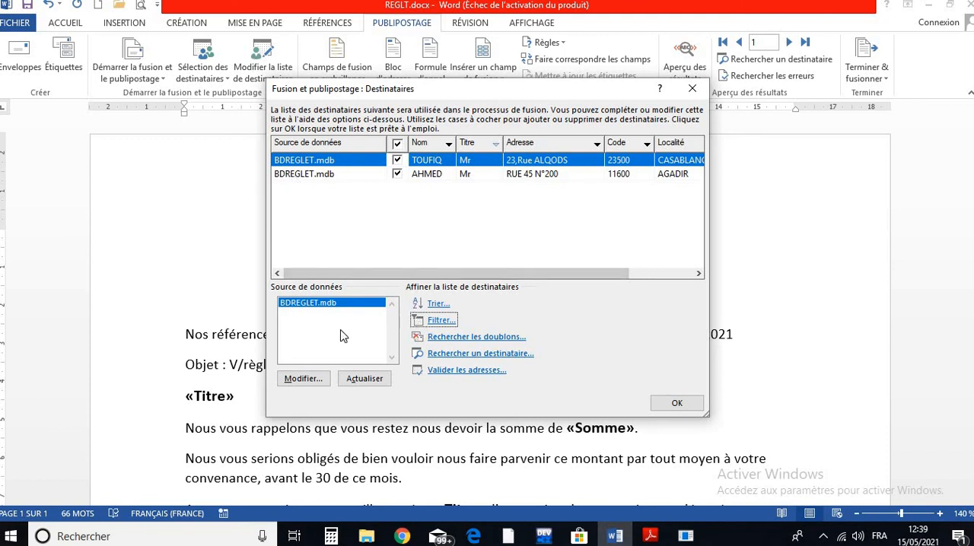
# - Change the recipient filter's comparison value to Mme, keeping the Titre field and the equal-to condition
pyautogui.click(426, 321)
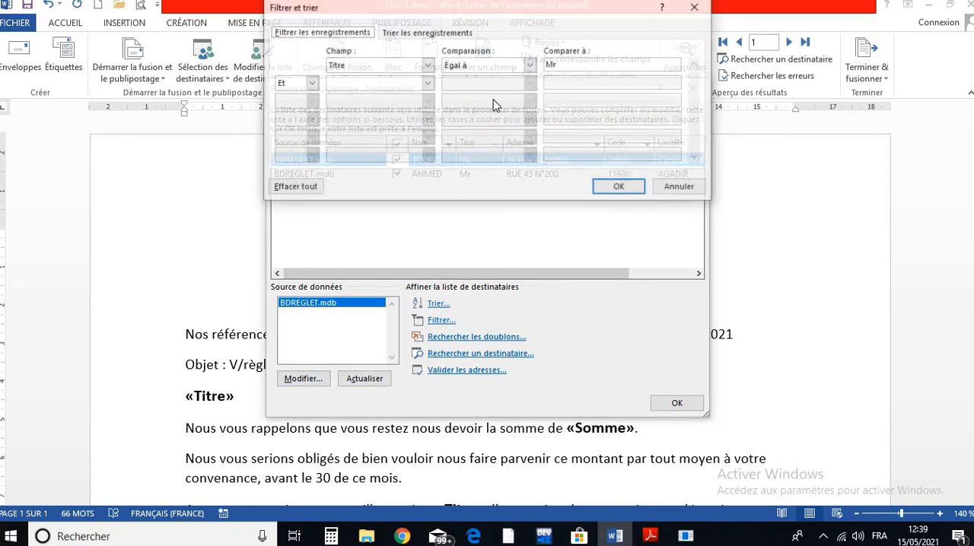
pyautogui.doubleClick(572, 64)
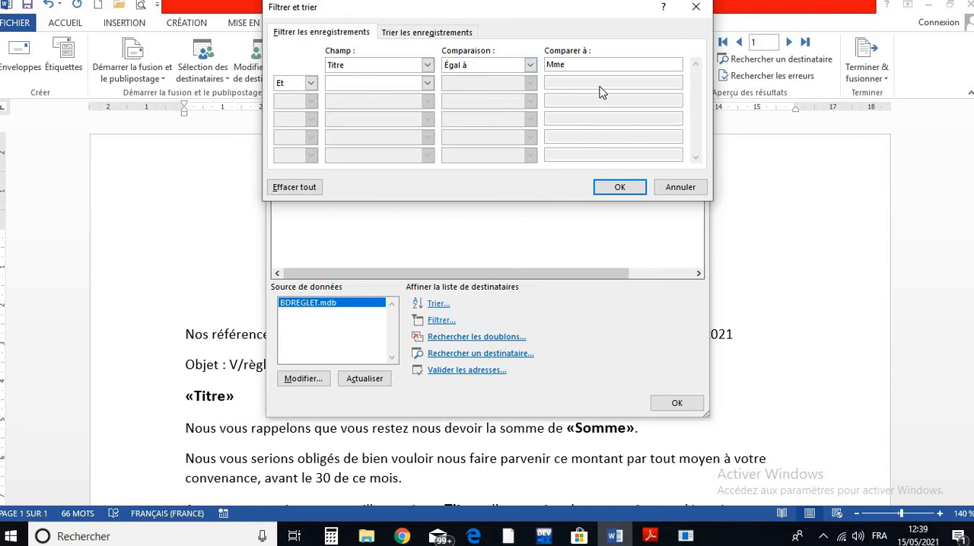
pyautogui.click(602, 188)
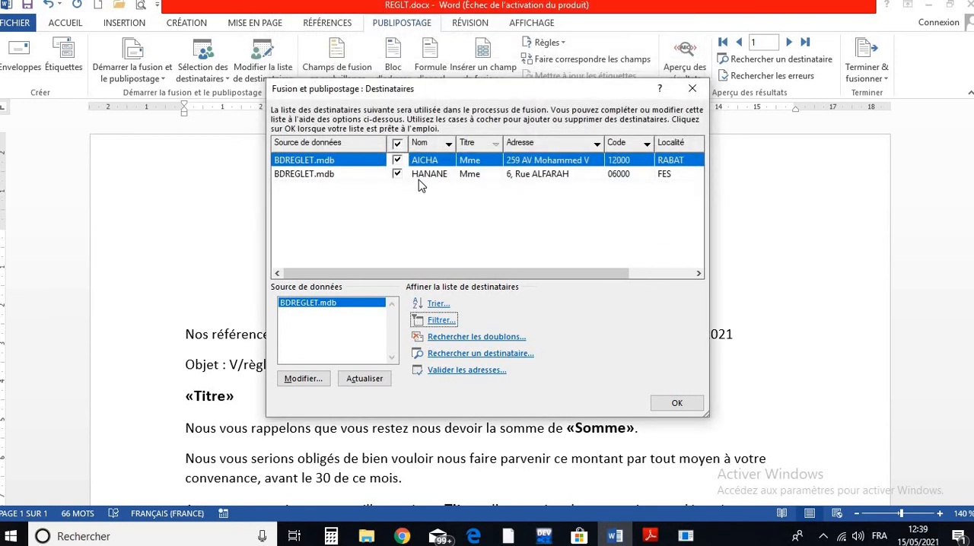
# - Change the recipient filter to keep only records whose Localité is different from RABAT (Est différent de)
pyautogui.click(434, 323)
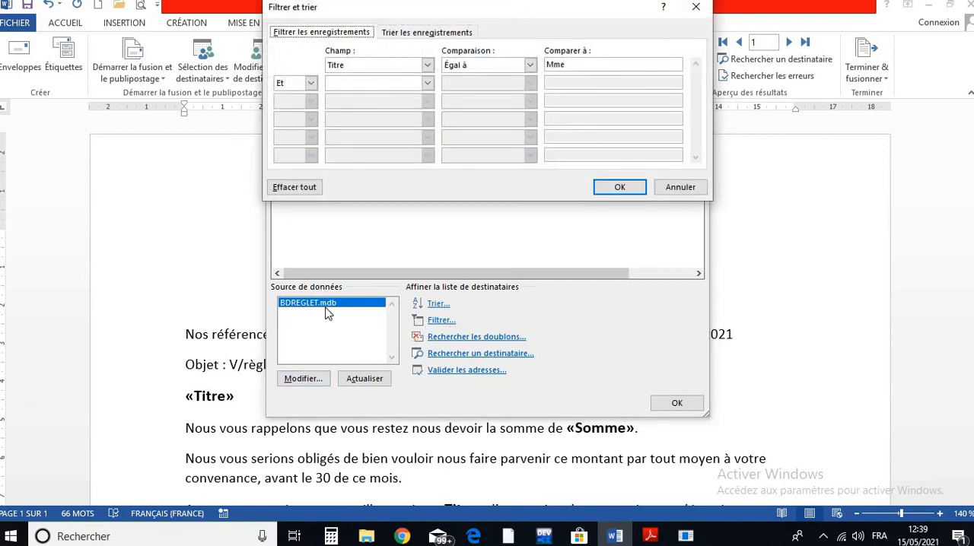
pyautogui.click(428, 65)
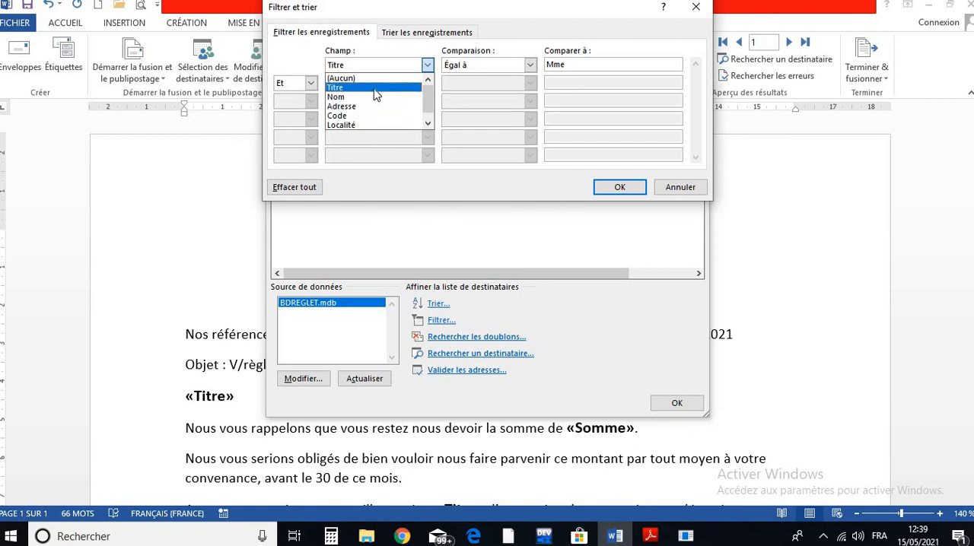
pyautogui.click(372, 126)
pyautogui.click(529, 65)
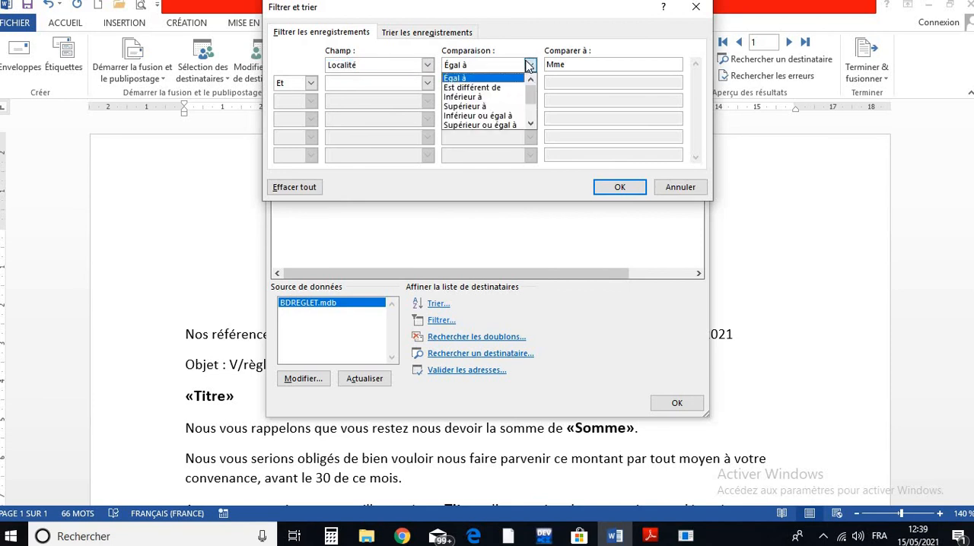
pyautogui.click(480, 89)
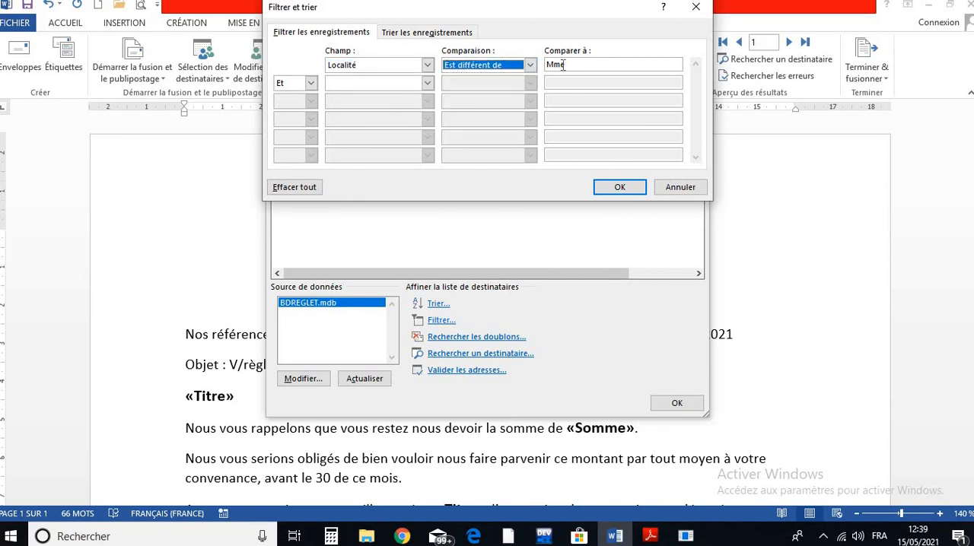
pyautogui.doubleClick(563, 65)
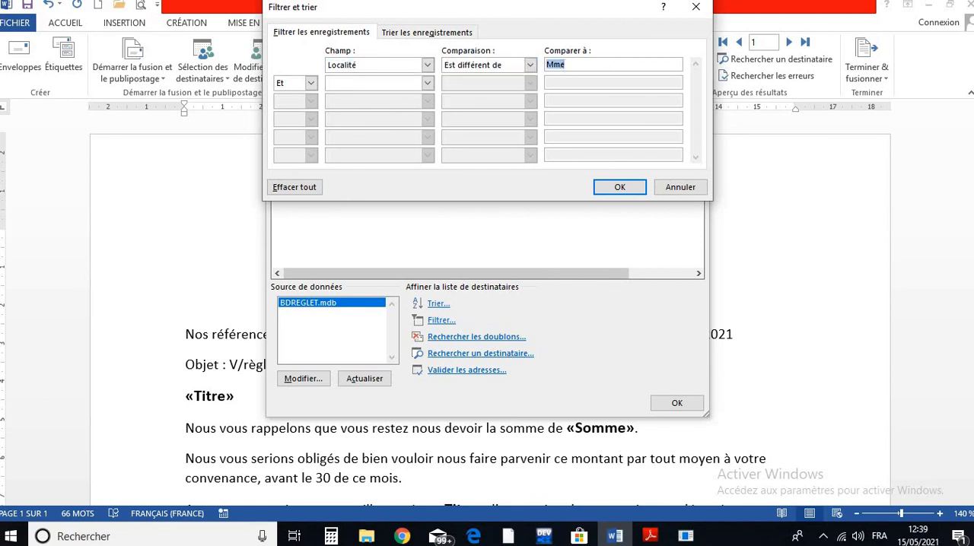
pyautogui.write('RABAT')
pyautogui.click(620, 187)
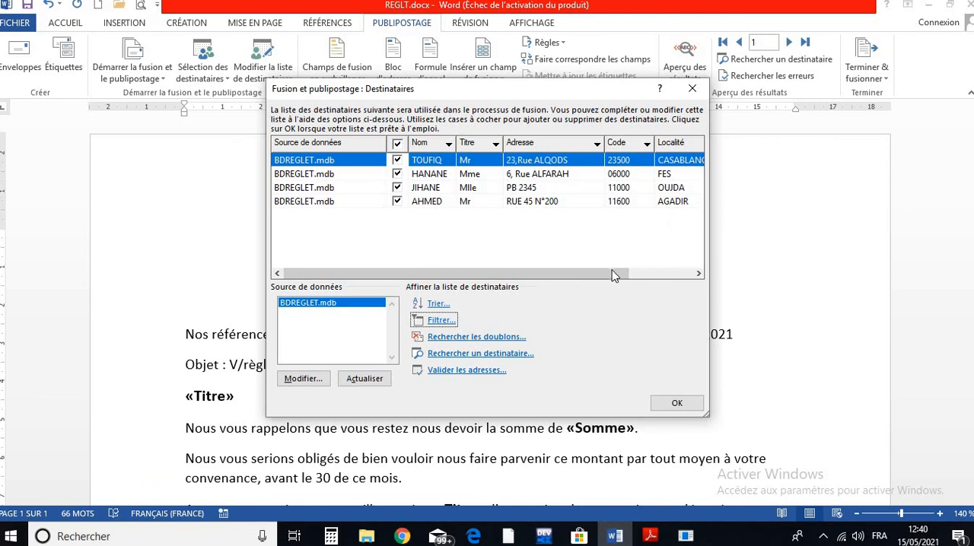
# - Check the complete list of entries in the BDREGLET.mdb data source and leave it without changes
pyautogui.moveTo(615, 275); pyautogui.dragTo(499, 276)
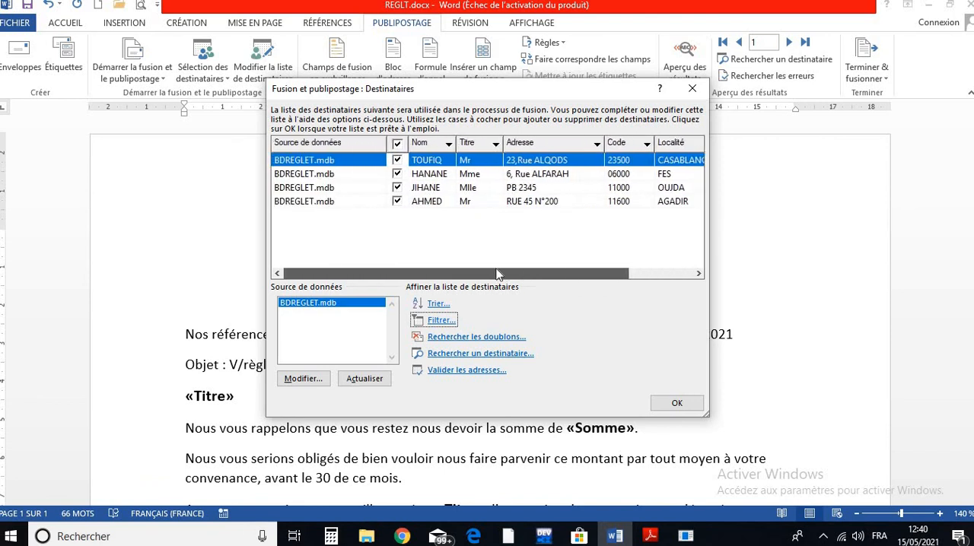
pyautogui.click(304, 379)
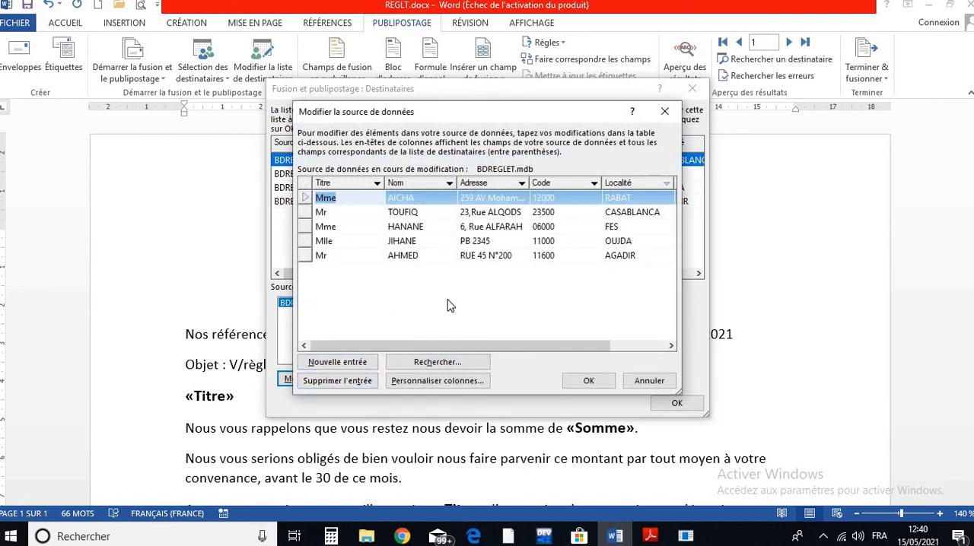
pyautogui.click(649, 380)
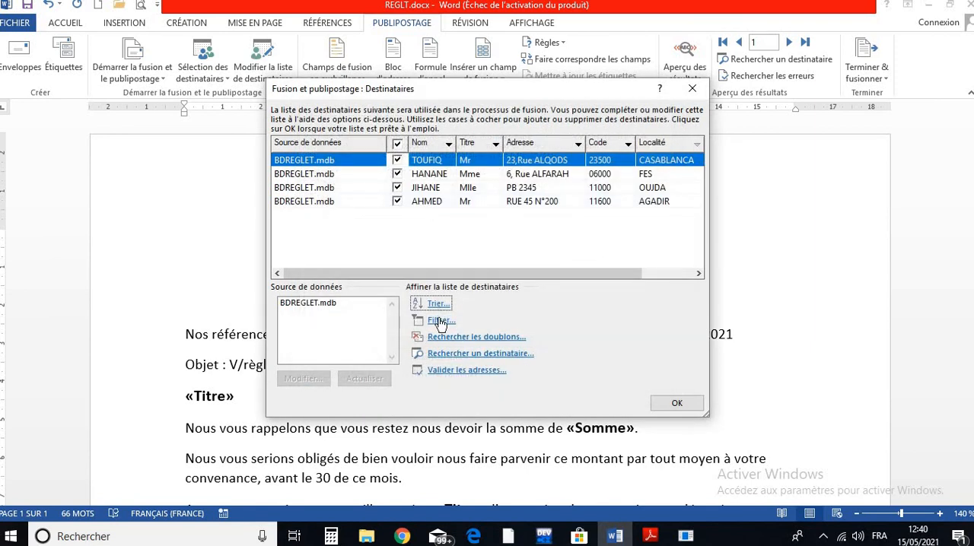
# - Clear all filter criteria from the BDREGLET.mdb recipient list and apply the empty filter
pyautogui.click(312, 304)
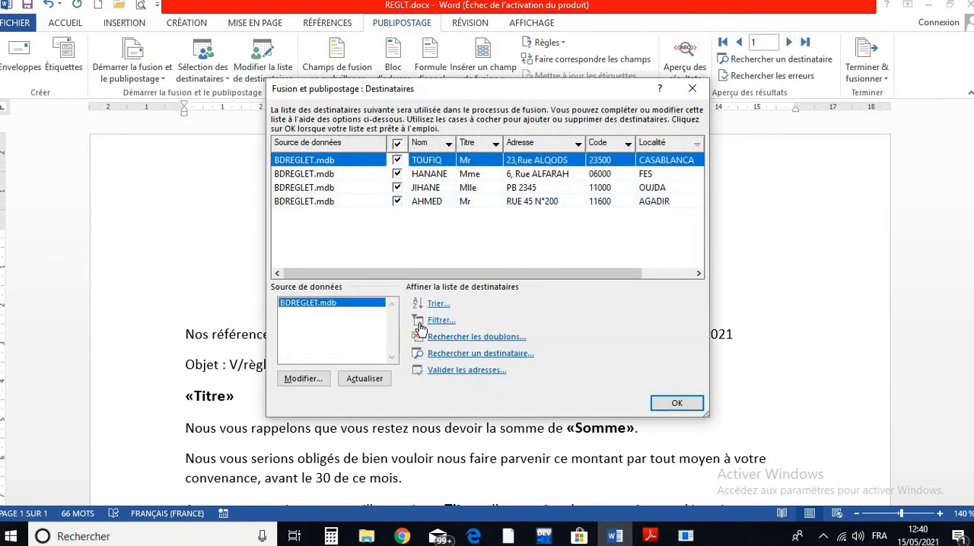
pyautogui.click(420, 326)
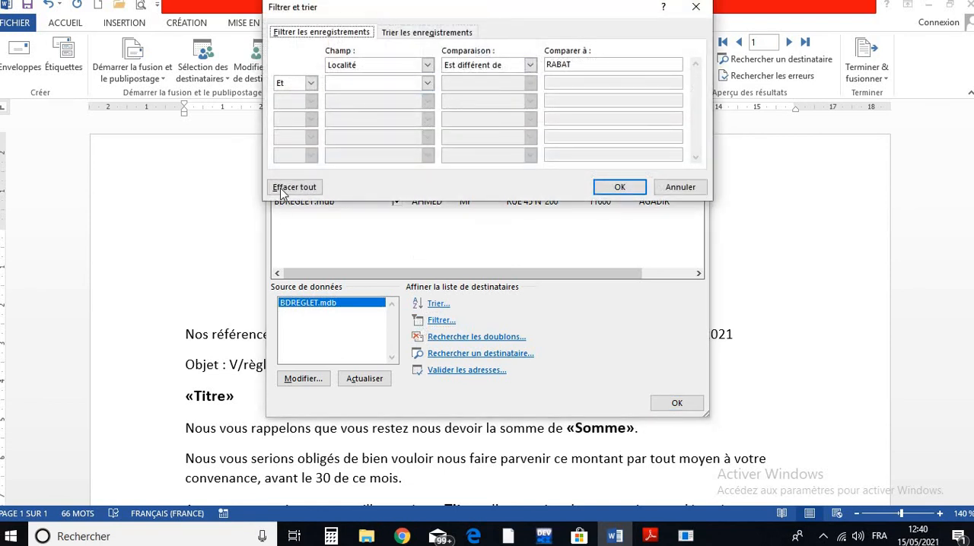
pyautogui.click(295, 191)
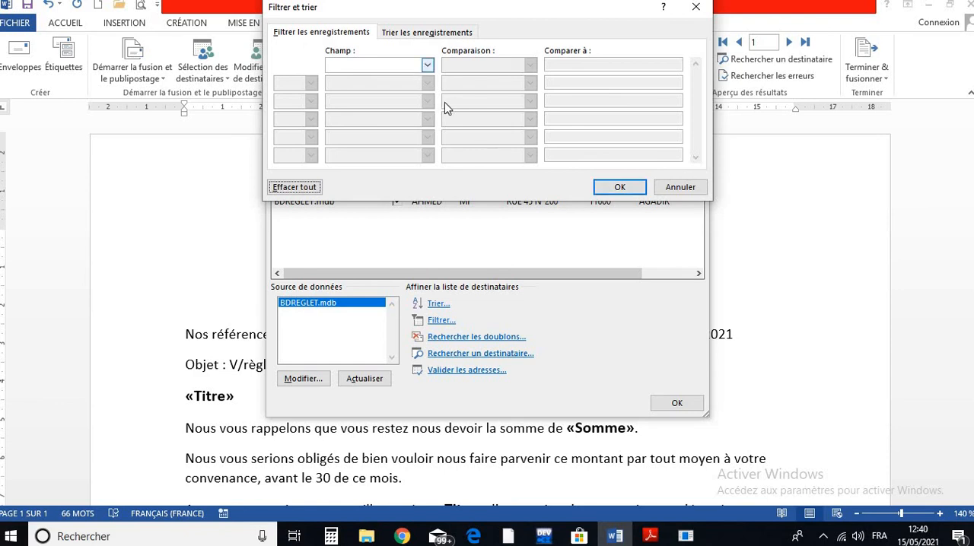
pyautogui.click(603, 187)
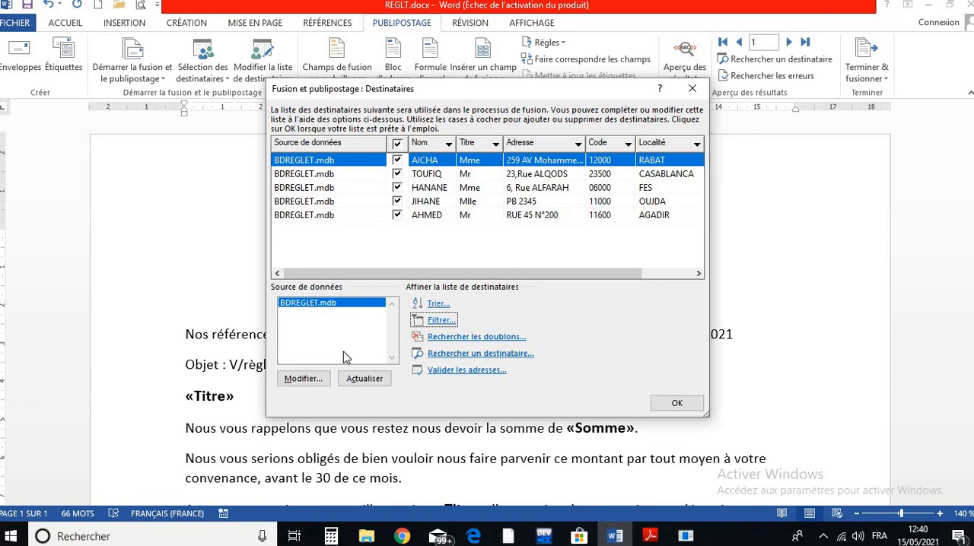
# - Accept the recipient list, merge all records into a new document of individual letters, and enlarge its window to full screen
pyautogui.click(671, 402)
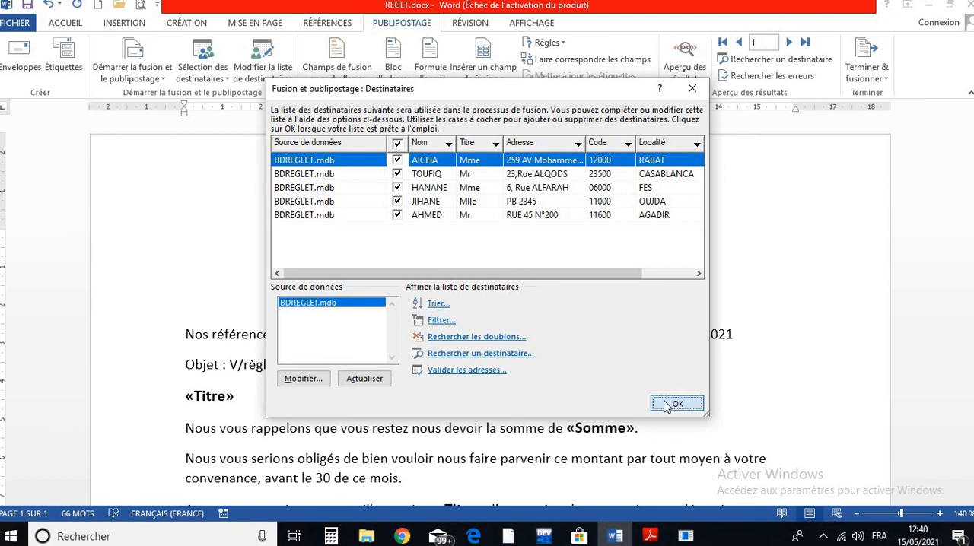
pyautogui.click(866, 67)
pyautogui.click(845, 95)
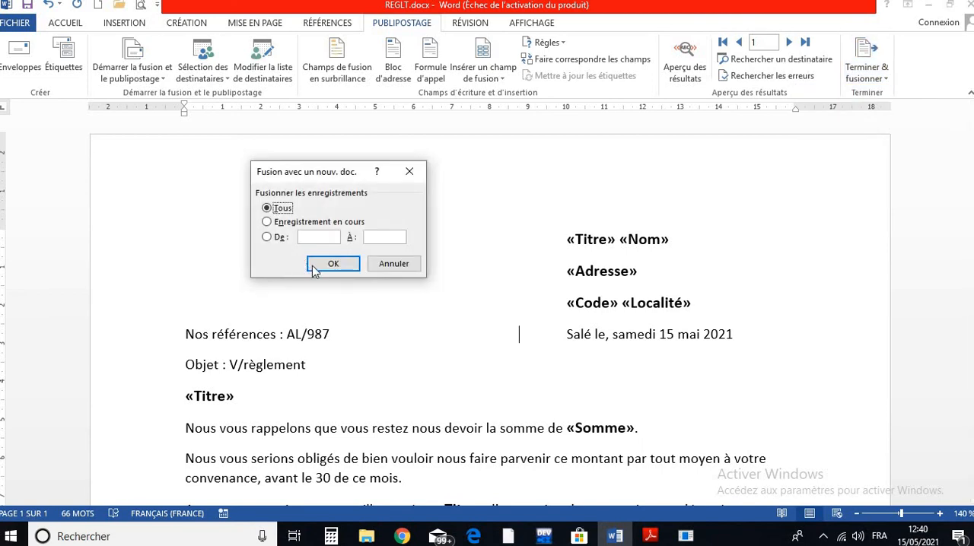
pyautogui.click(326, 263)
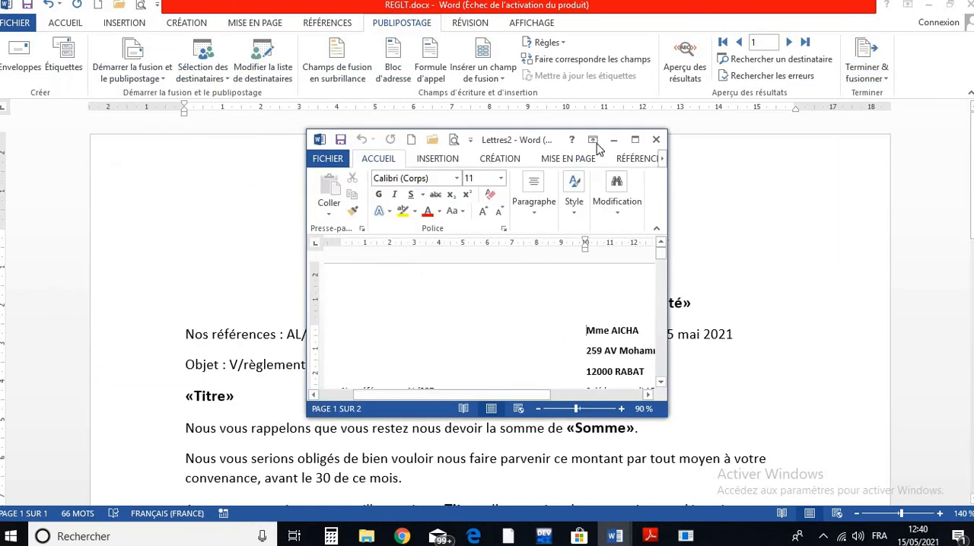
pyautogui.click(660, 137)
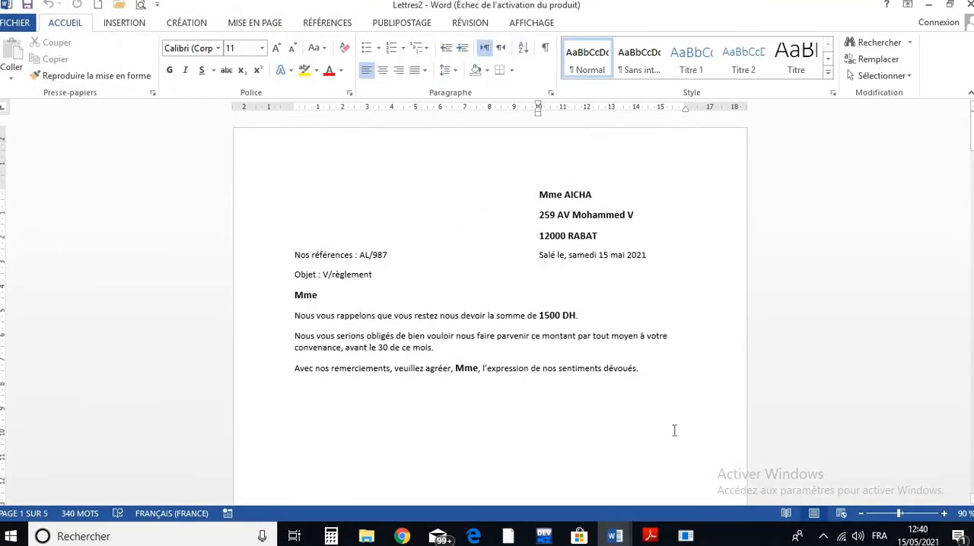
# - Read through the merged payment-reminder letters from first to last at 120% zoom, checking each recipient's address, title and amount due
pyautogui.keyDown('ctrl'); pyautogui.scroll(3, 235, 274); pyautogui.keyUp('ctrl')
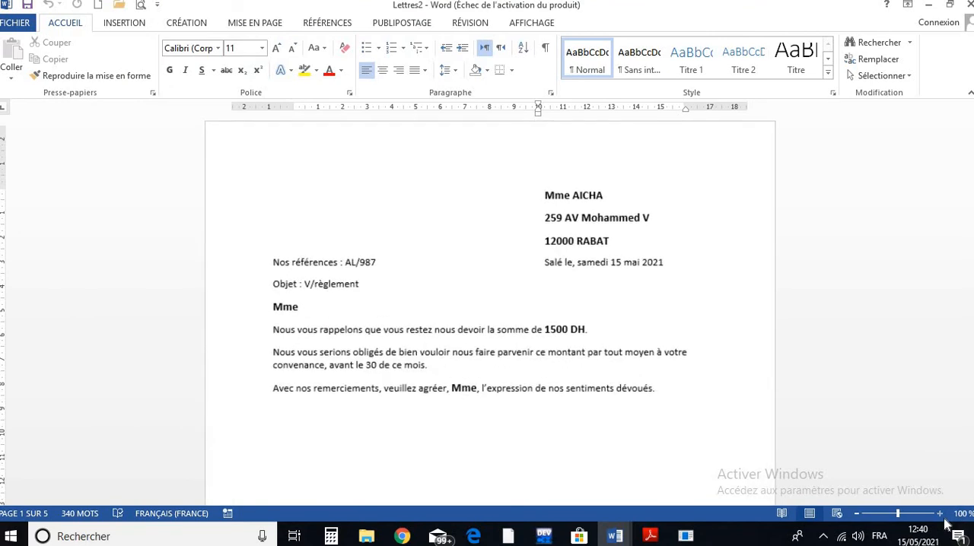
pyautogui.scroll(-15, 378, 339)
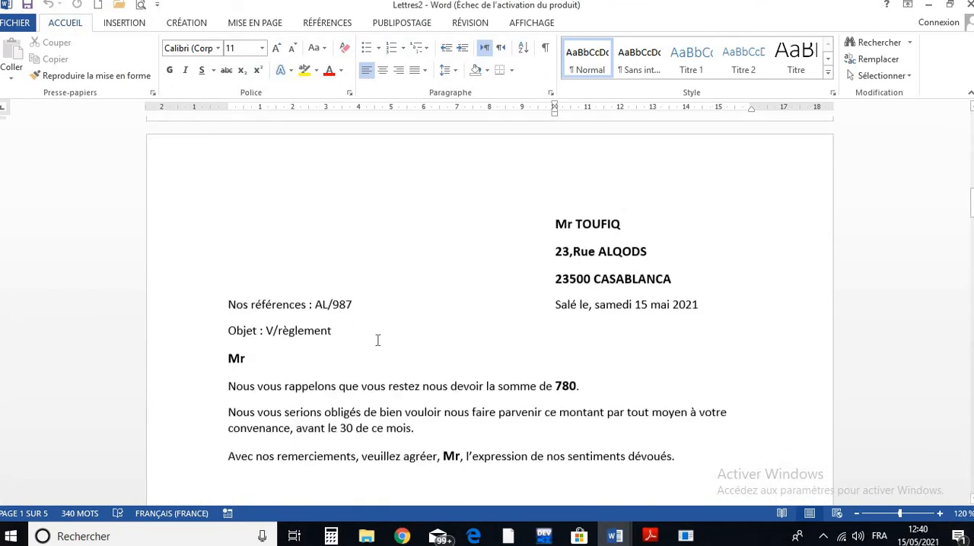
pyautogui.scroll(-10, 377, 340)
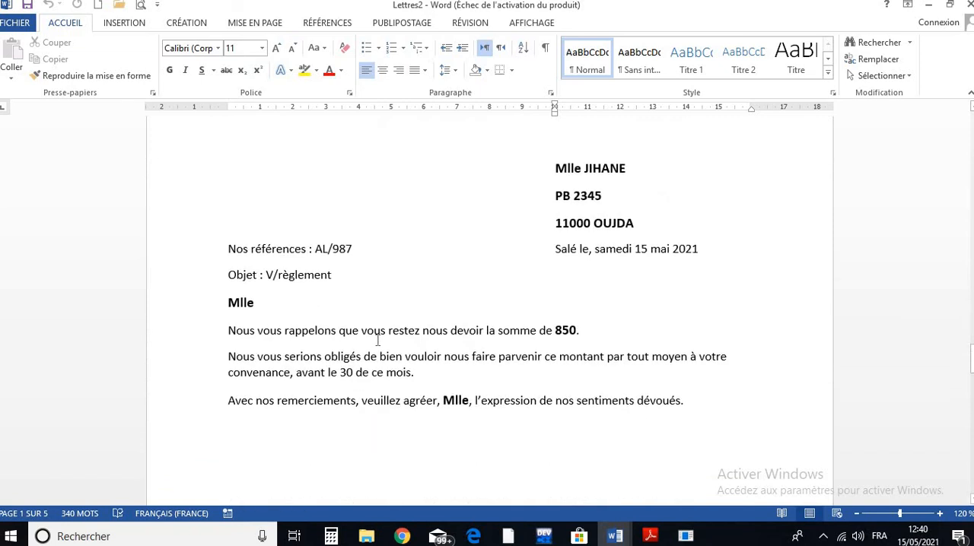
pyautogui.scroll(3, 377, 340)
pyautogui.scroll(1, 378, 340)
pyautogui.scroll(-20, 377, 340)
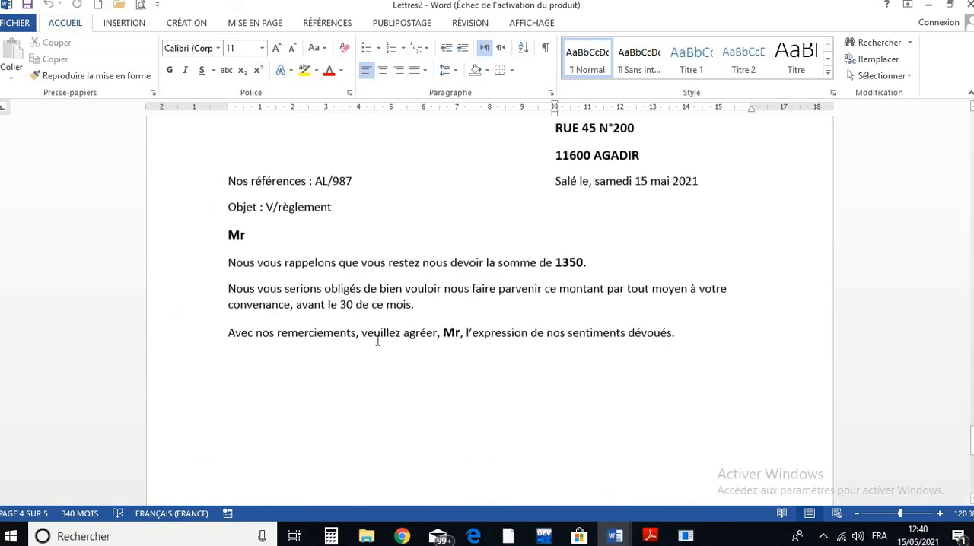
pyautogui.scroll(6, 377, 340)
pyautogui.scroll(-8, 377, 340)
pyautogui.scroll(4, 380, 340)
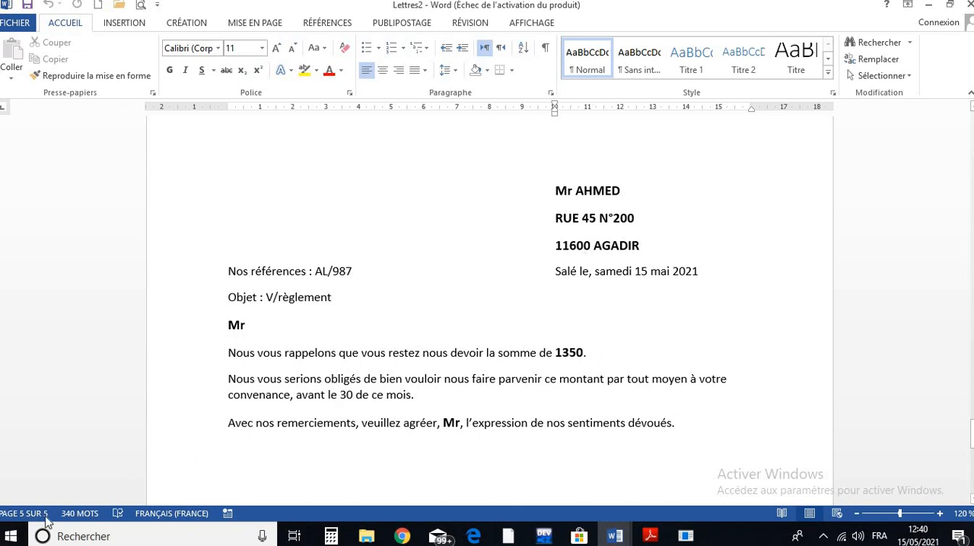
# - Reduce the zoom to 20% to view all pages of the merged letters together
pyautogui.click(855, 514)
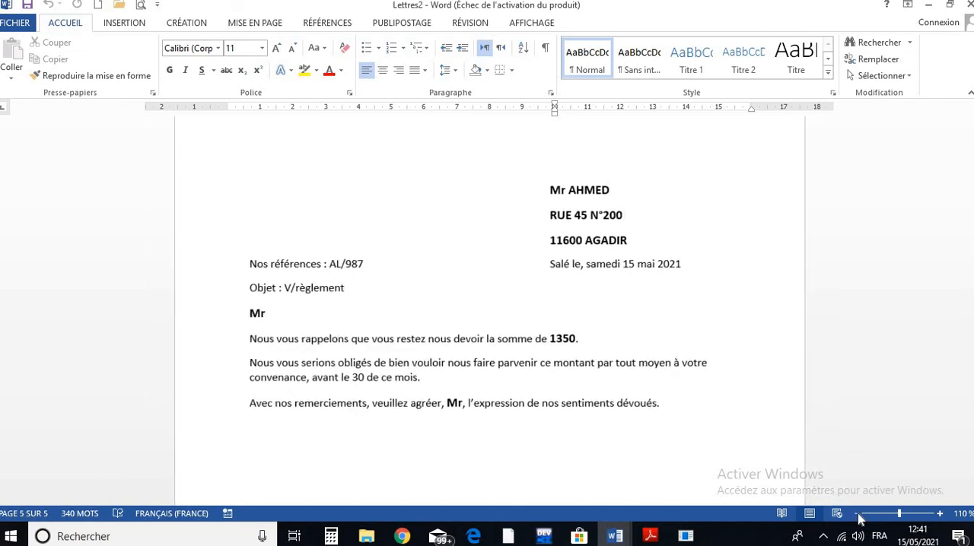
pyautogui.click(855, 514)
pyautogui.click(854, 514)
pyautogui.click(855, 514)
pyautogui.click(856, 514)
pyautogui.click(856, 515)
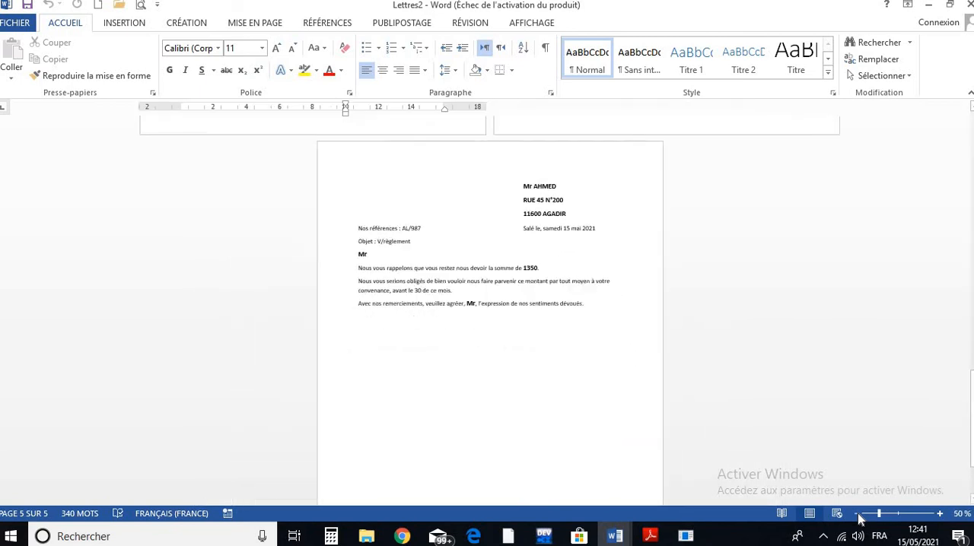
pyautogui.click(856, 514)
pyautogui.click(856, 515)
pyautogui.click(856, 514)
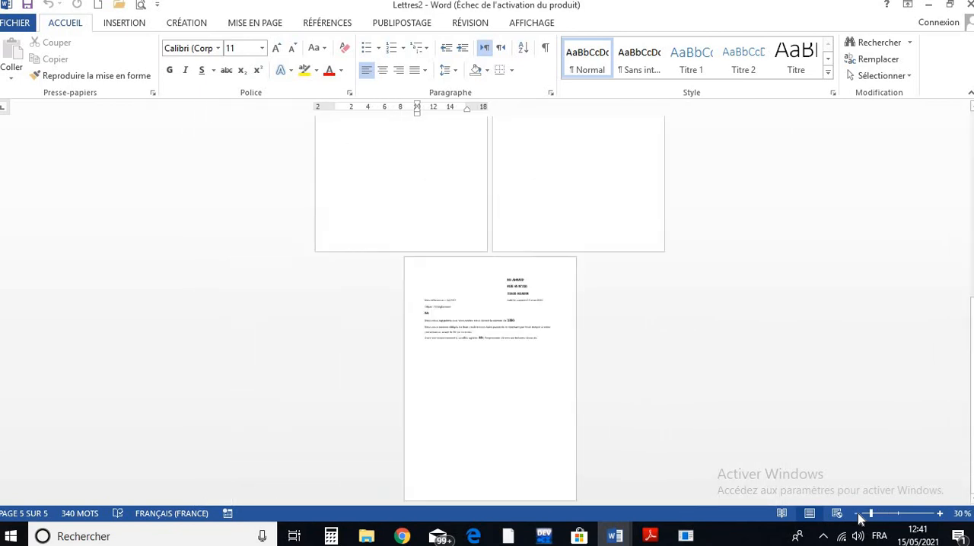
pyautogui.click(856, 515)
pyautogui.click(856, 514)
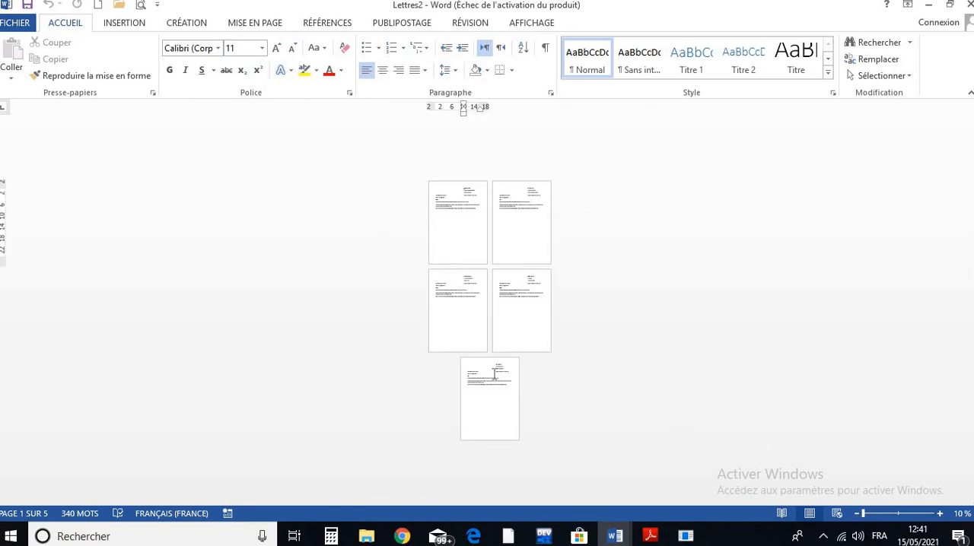
# - Return the zoom to 110% and check the print preview of the merged letters without printing
pyautogui.click(940, 515)
pyautogui.click(940, 515)
pyautogui.click(940, 515)
pyautogui.click(941, 515)
pyautogui.click(940, 515)
pyautogui.click(940, 515)
pyautogui.click(940, 515)
pyautogui.click(940, 515)
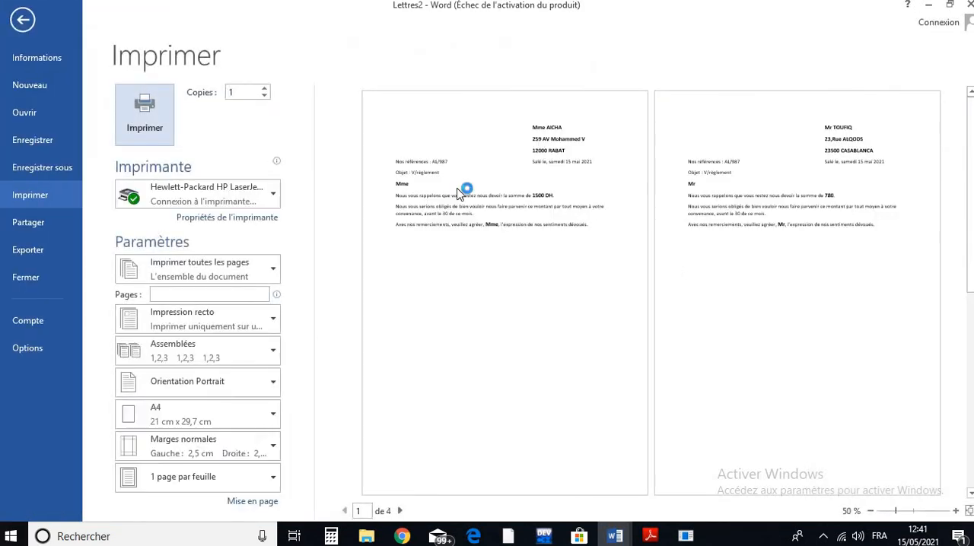
pyautogui.click(23, 20)
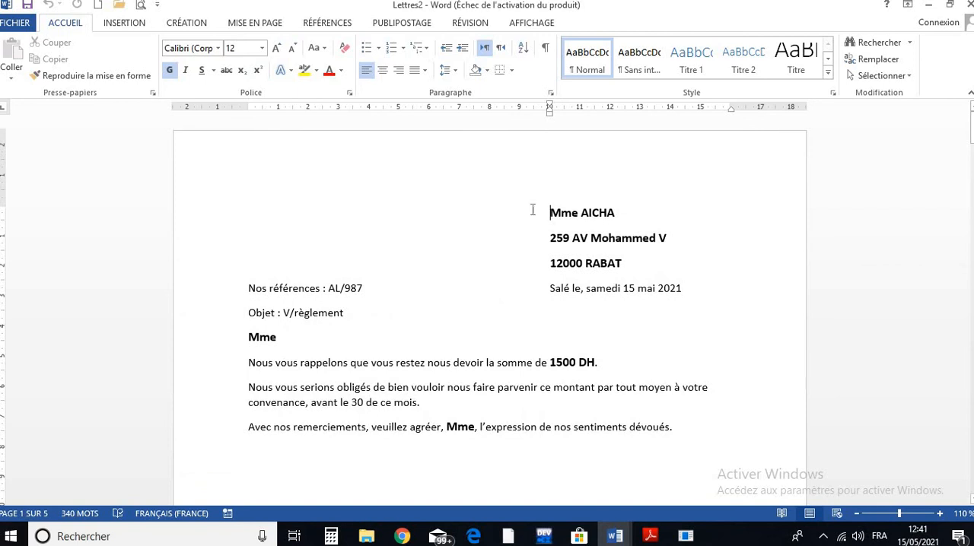
# - Save the merged letters as the Word document RESULTAT1.docx and look through the saved letters
pyautogui.click(33, 6)
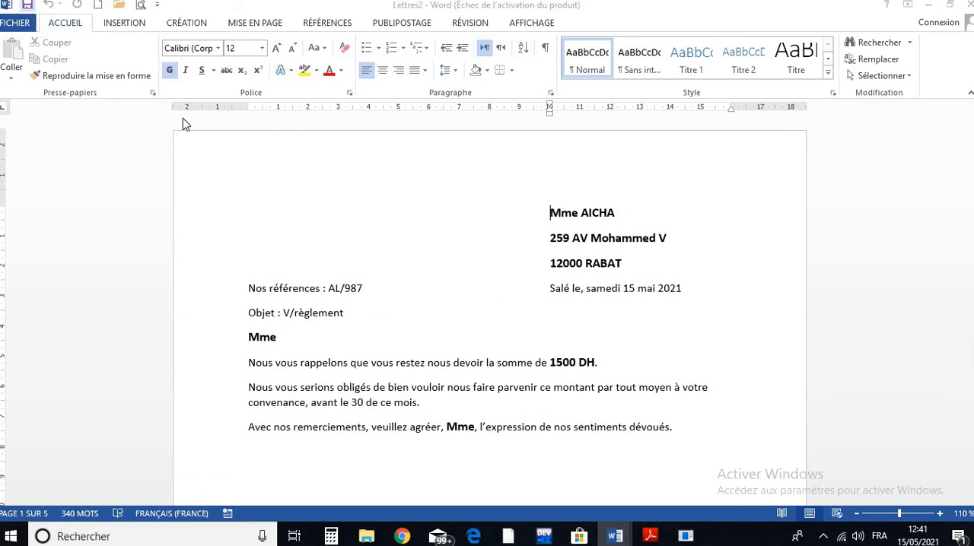
pyautogui.press('BackSpace')
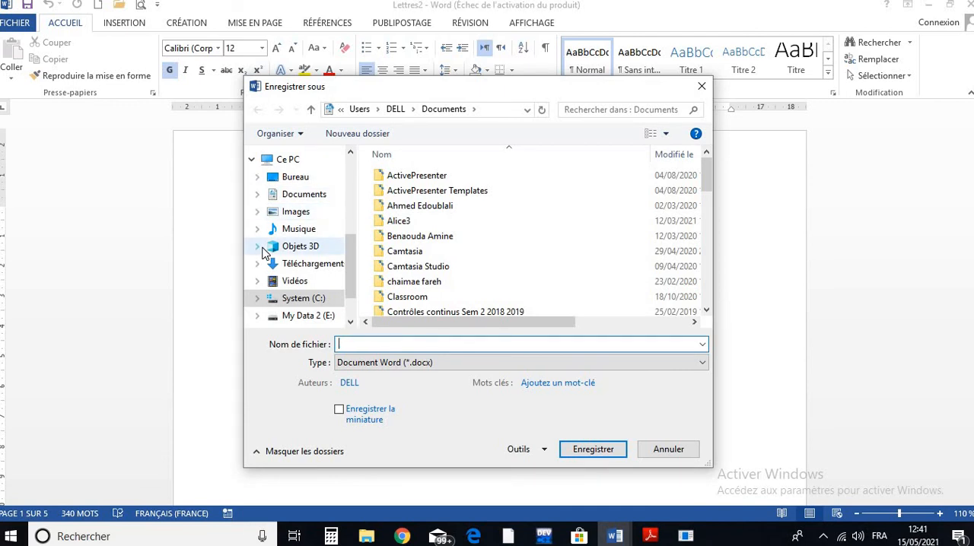
pyautogui.write('RESULTAT1')
pyautogui.click(582, 452)
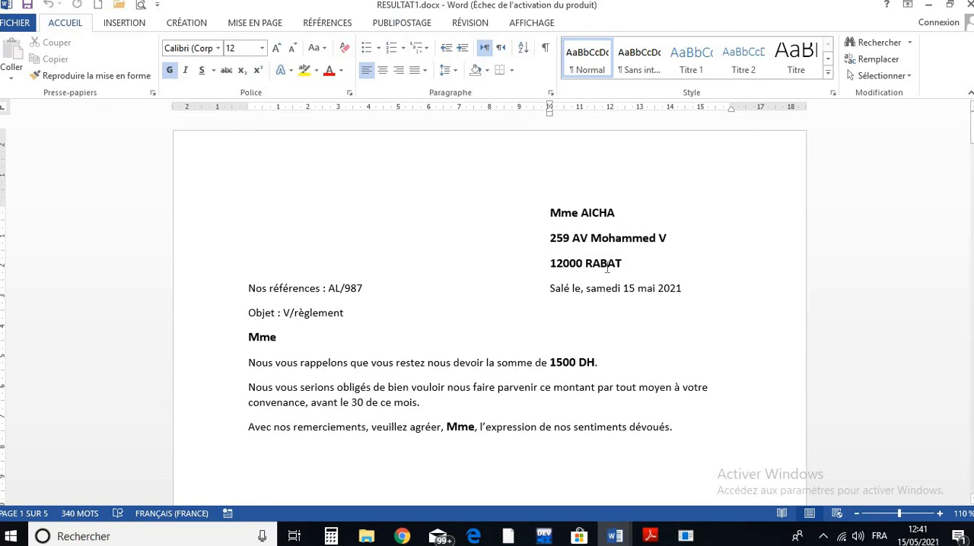
pyautogui.scroll(-15, 425, 297)
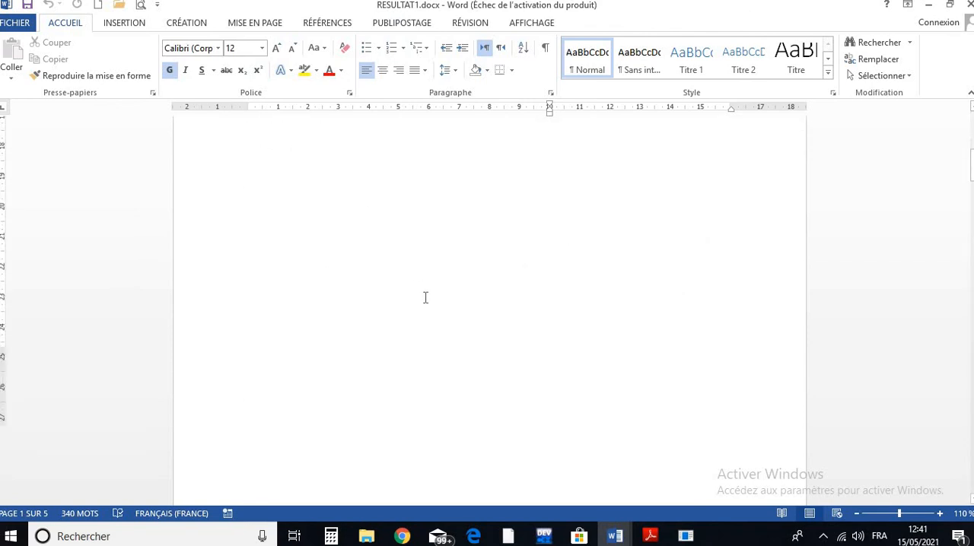
pyautogui.scroll(-18, 425, 298)
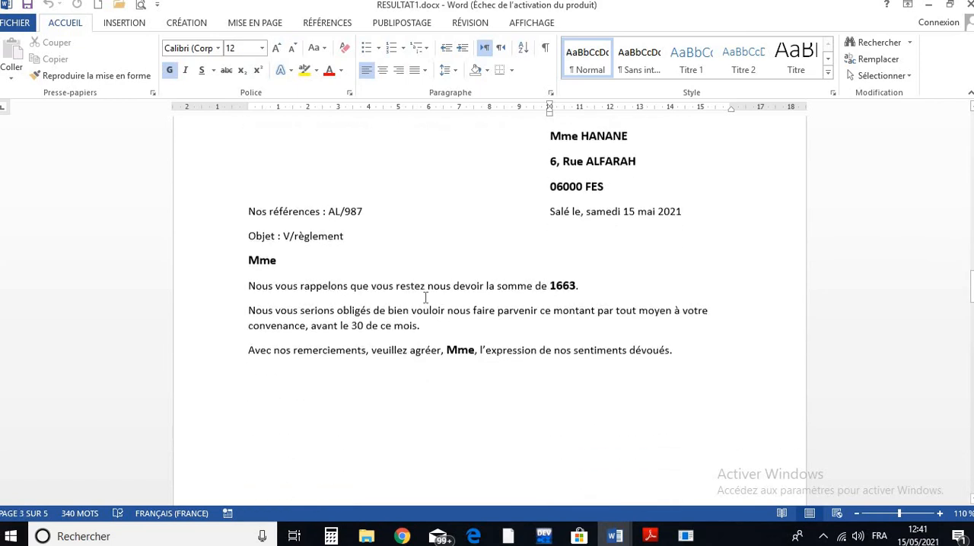
pyautogui.scroll(20, 426, 297)
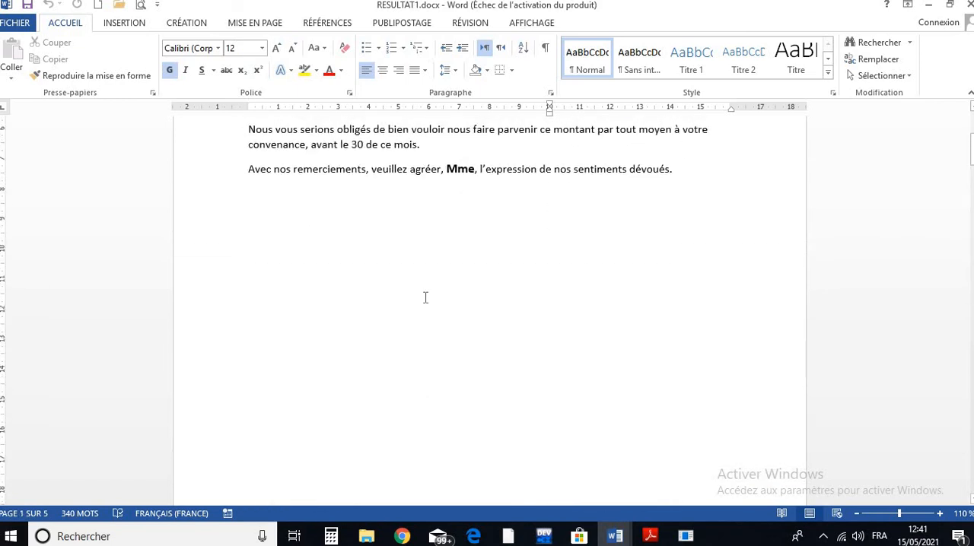
pyautogui.scroll(5, 426, 297)
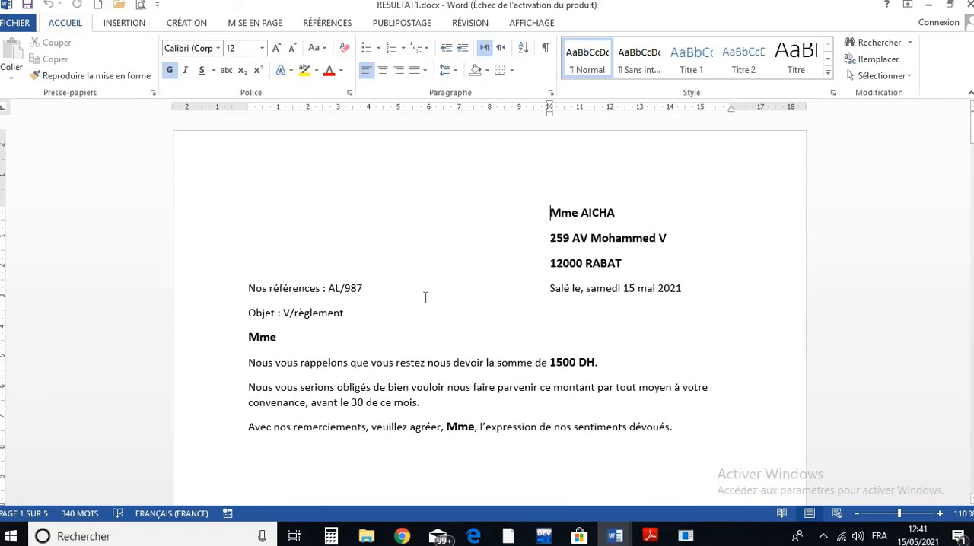